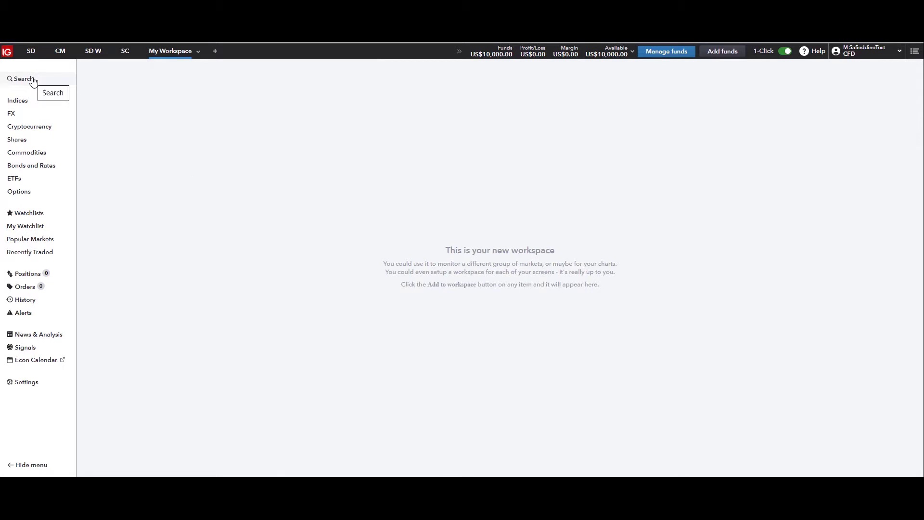
- Add the EUR/USD chart from the FX market list to the workspace and close it again
left_click(36, 113)
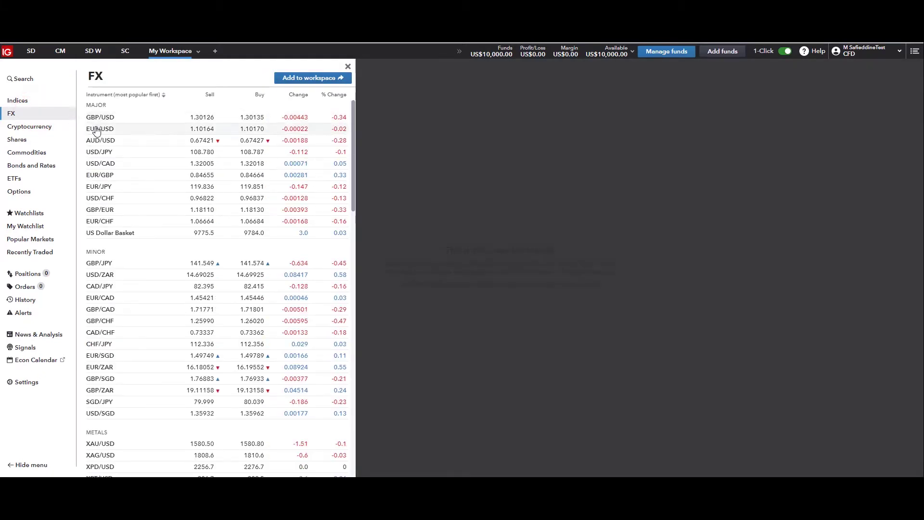
left_click(96, 129)
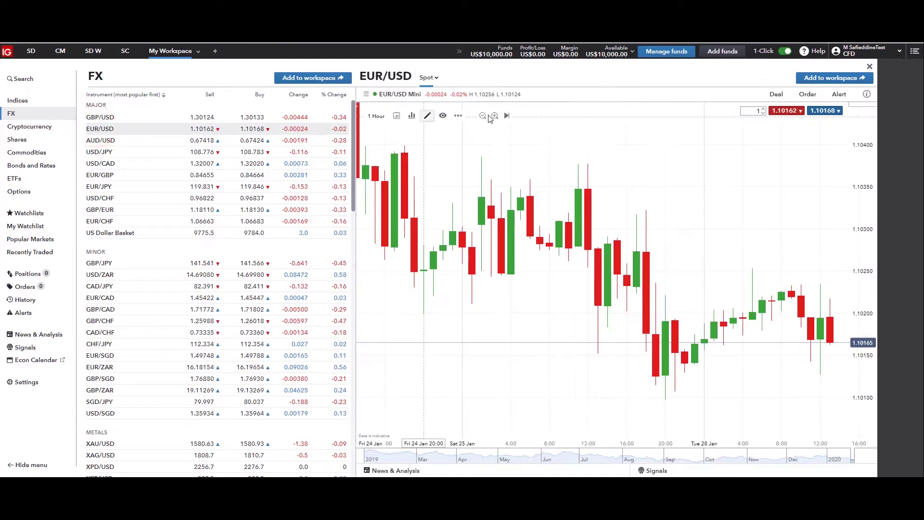
left_click(814, 83)
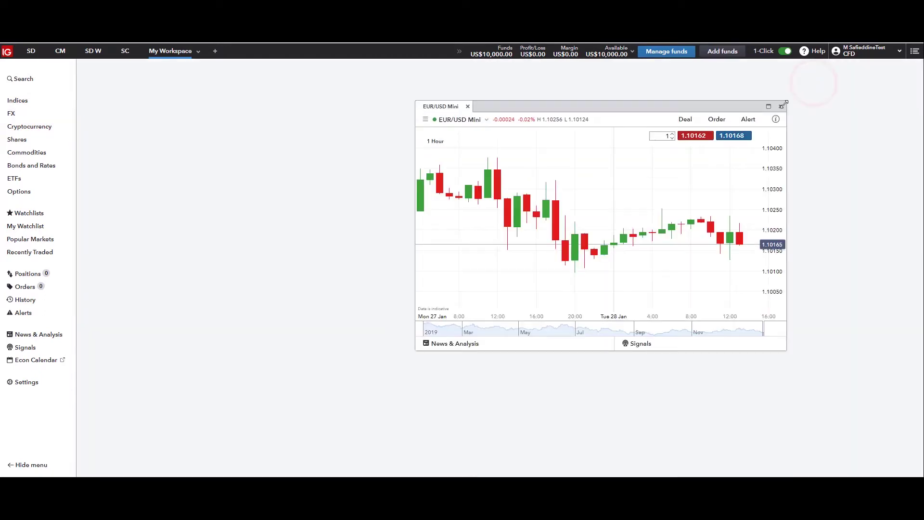
left_click(781, 106)
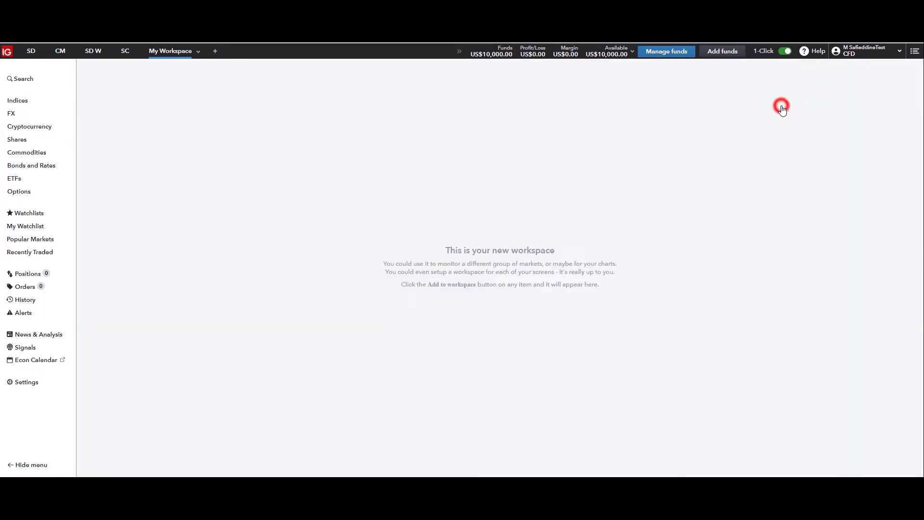
- Search for eurusd, add the EUR/USD chart to the workspace and maximize it
left_click(52, 82)
left_click(241, 73)
type("eurusd")
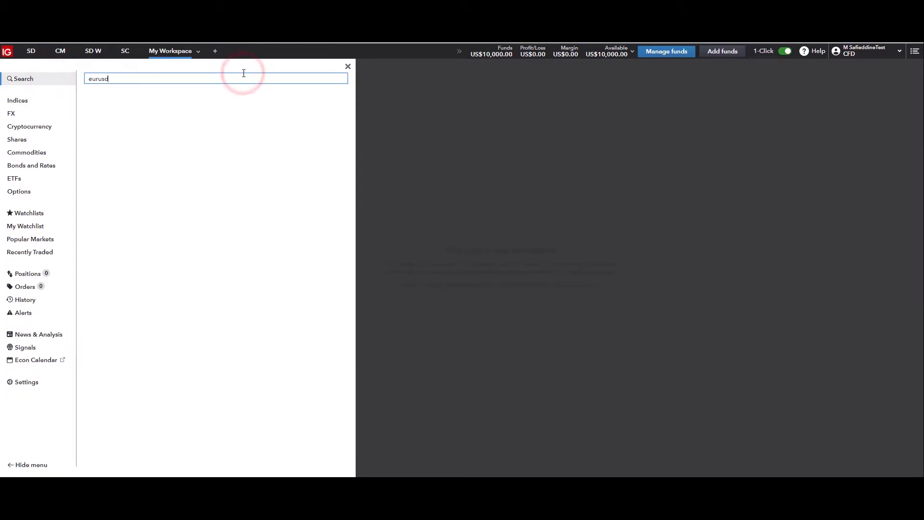
left_click(227, 104)
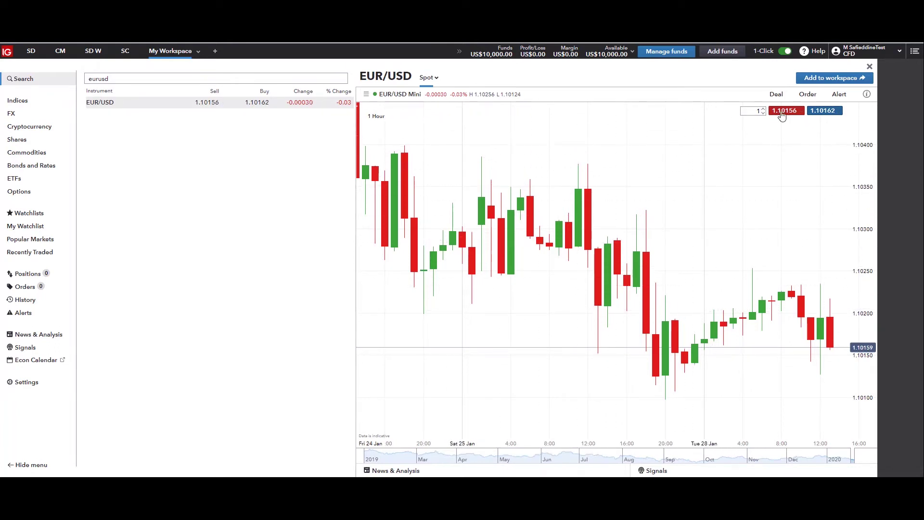
left_click(814, 80)
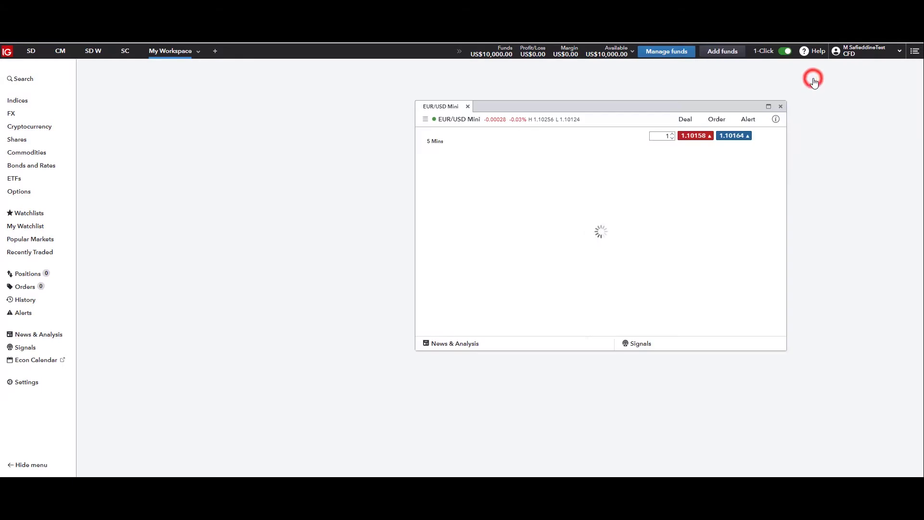
left_click(768, 106)
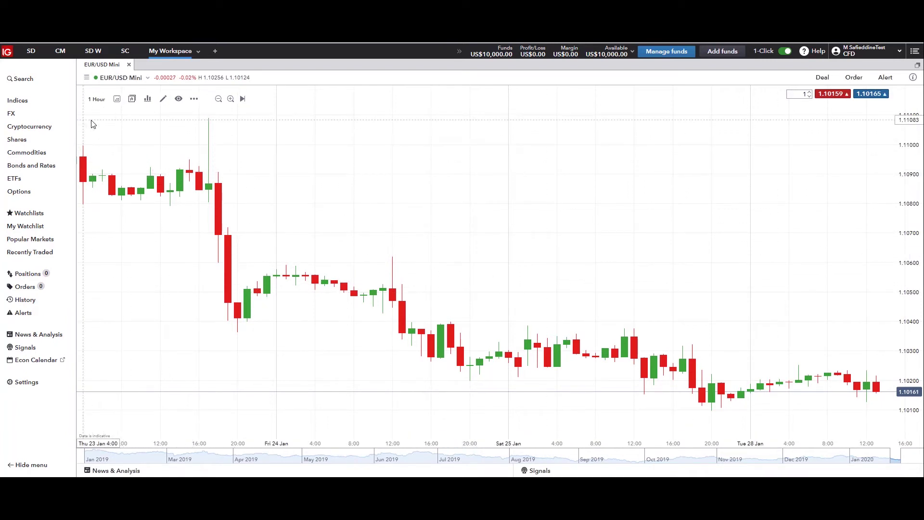
- Switch the chart between the EUR/USD and EUR/USD Mini spot contracts, ending on the standard EUR/USD contract
left_click(126, 78)
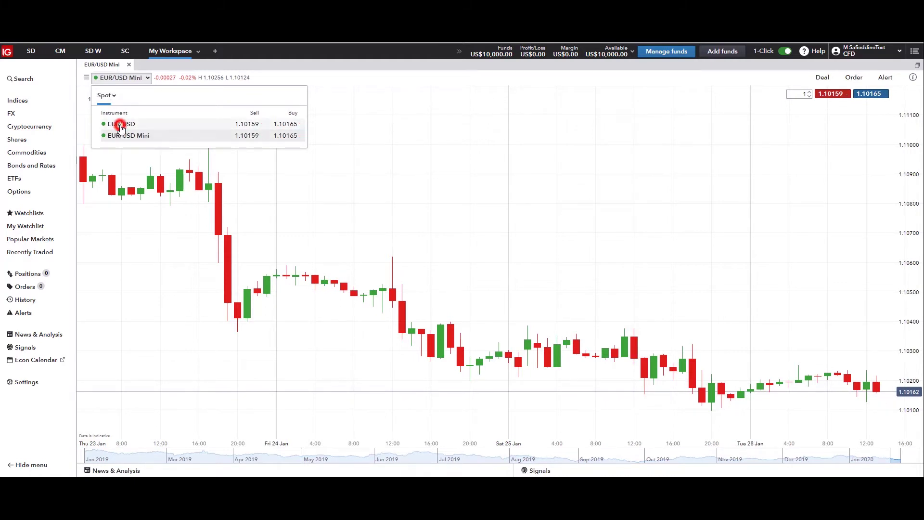
left_click(121, 125)
left_click(113, 78)
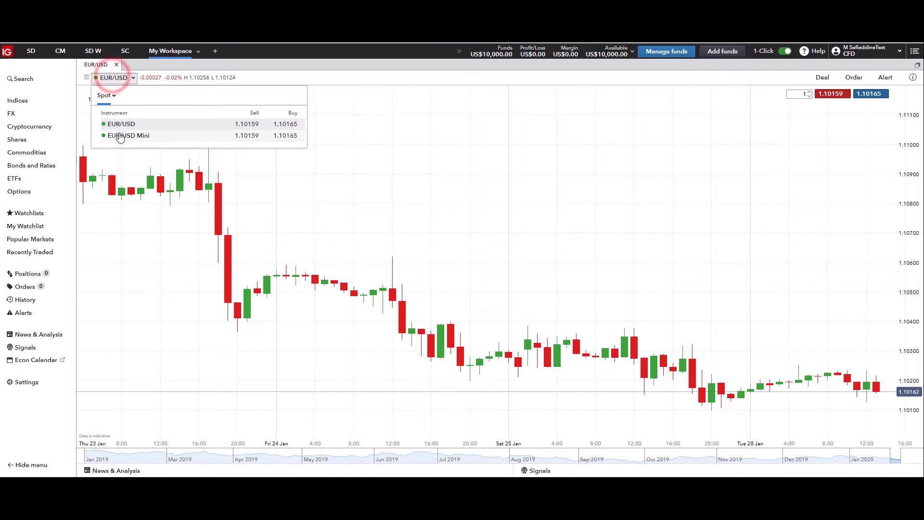
left_click(118, 135)
left_click(119, 78)
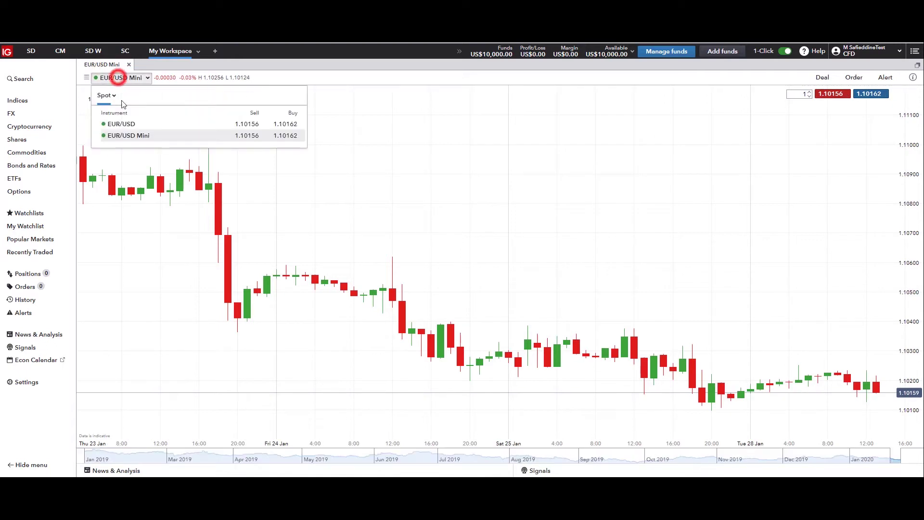
left_click(122, 122)
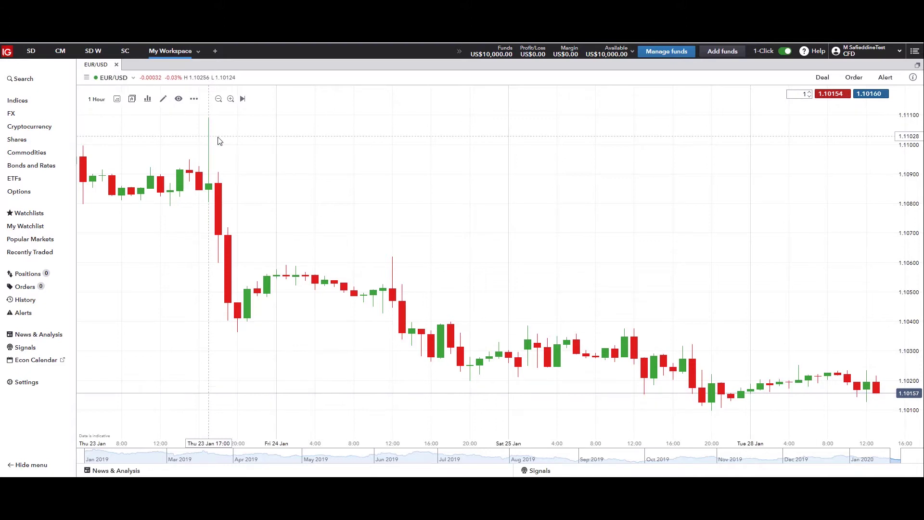
- Examine the dealing information of the EUR/USD contract and compare its contract size and point value with EUR/USD Mini
left_click(913, 78)
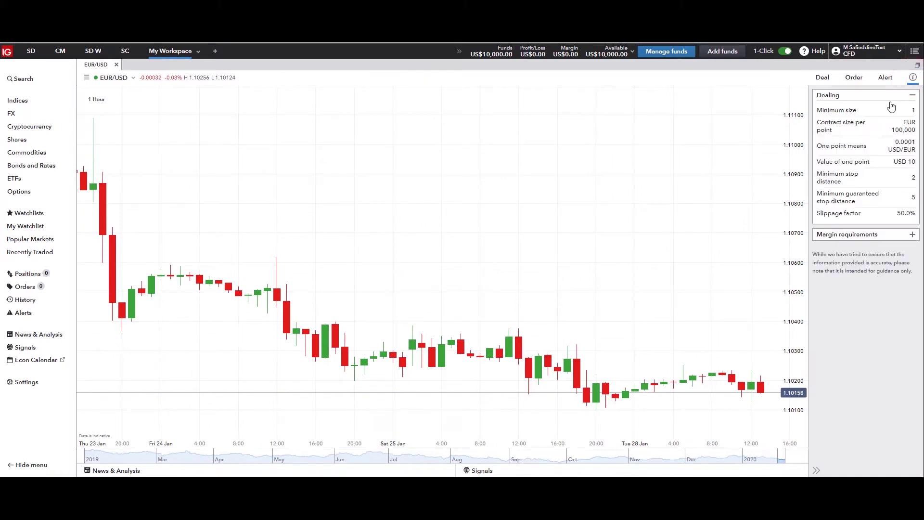
left_click(891, 133)
left_click(114, 78)
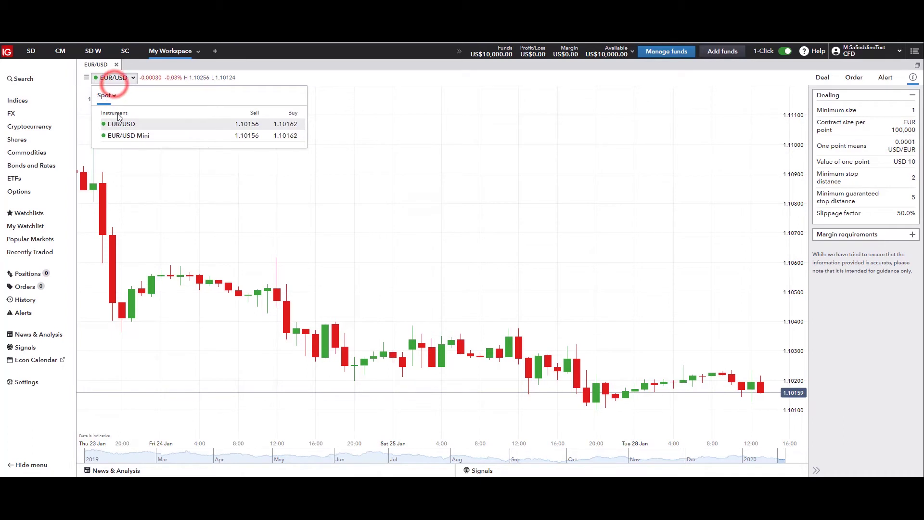
left_click(120, 136)
left_click_drag(876, 127, 916, 124)
left_click(915, 124)
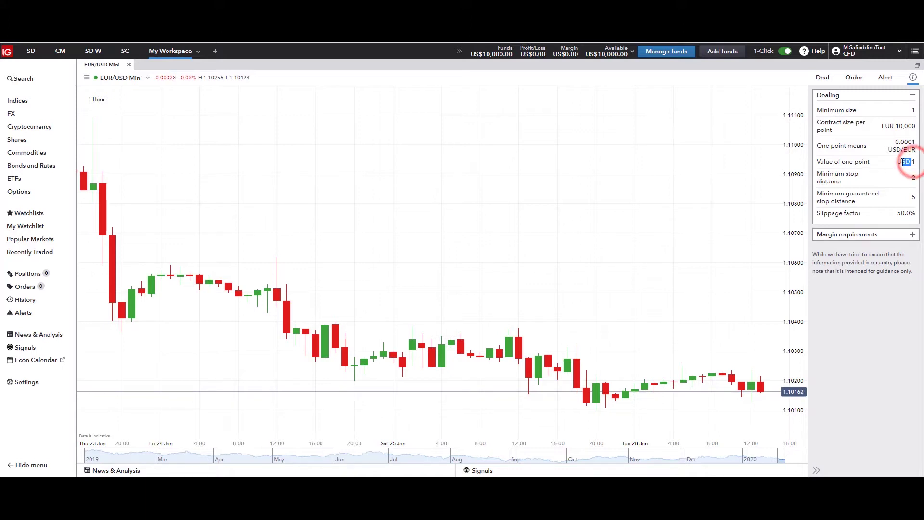
- Return the chart to the standard EUR/USD contract, check its value of one point and hide the dealing information
left_click(122, 77)
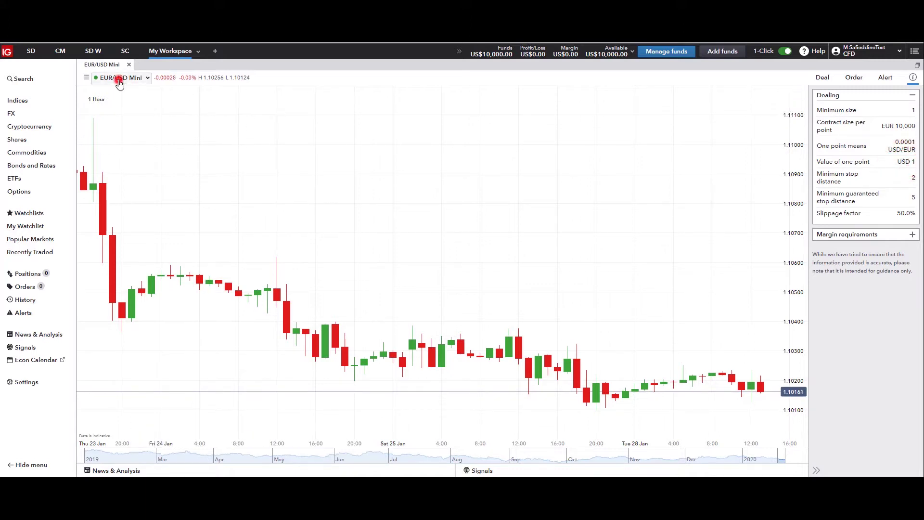
left_click(125, 124)
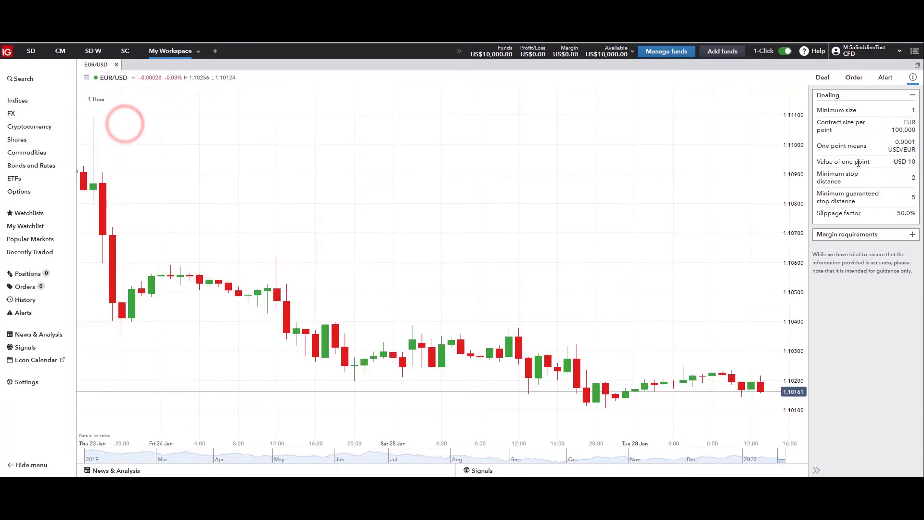
left_click_drag(890, 166, 916, 164)
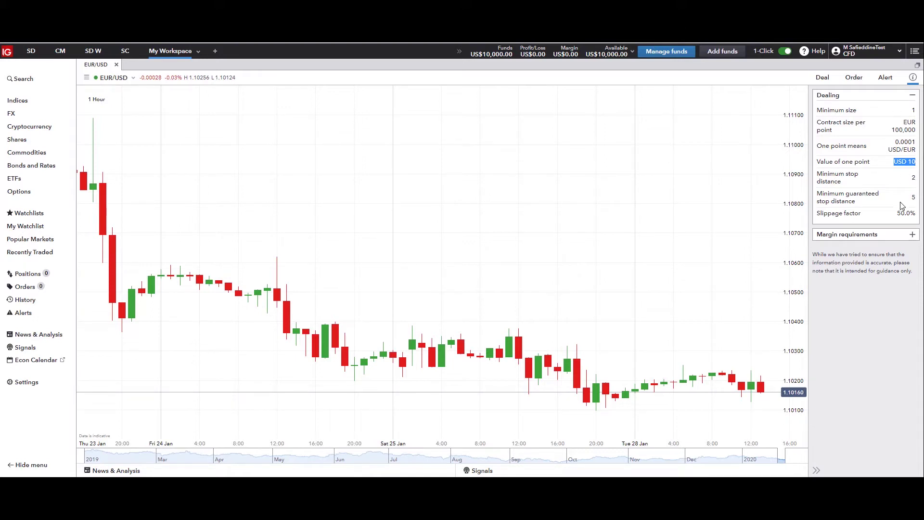
left_click(912, 78)
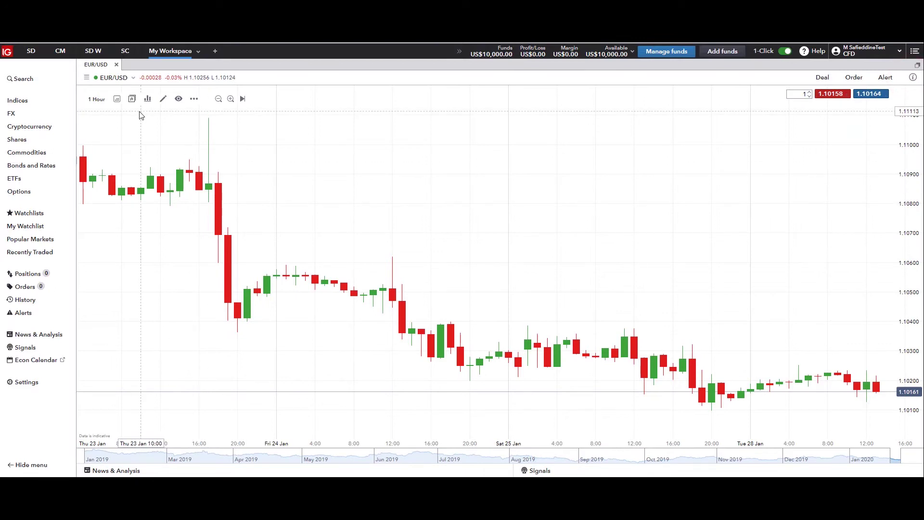
- Add the Gold chart from the commodities list to the workspace and switch between it and the EUR/USD chart
left_click(62, 155)
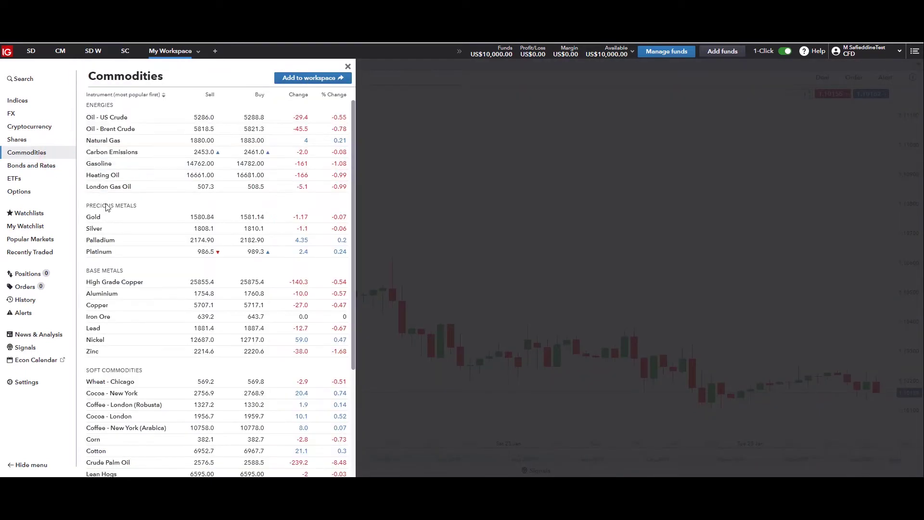
left_click(107, 220)
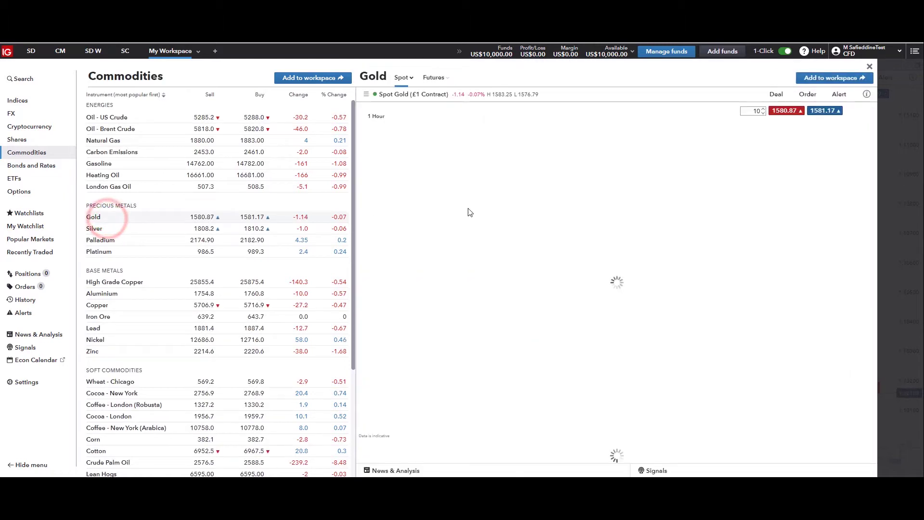
left_click(817, 82)
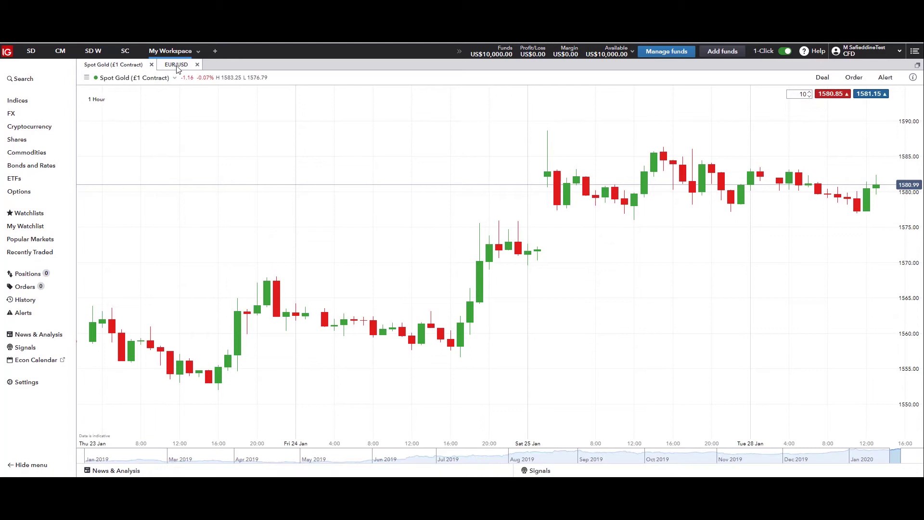
left_click(177, 65)
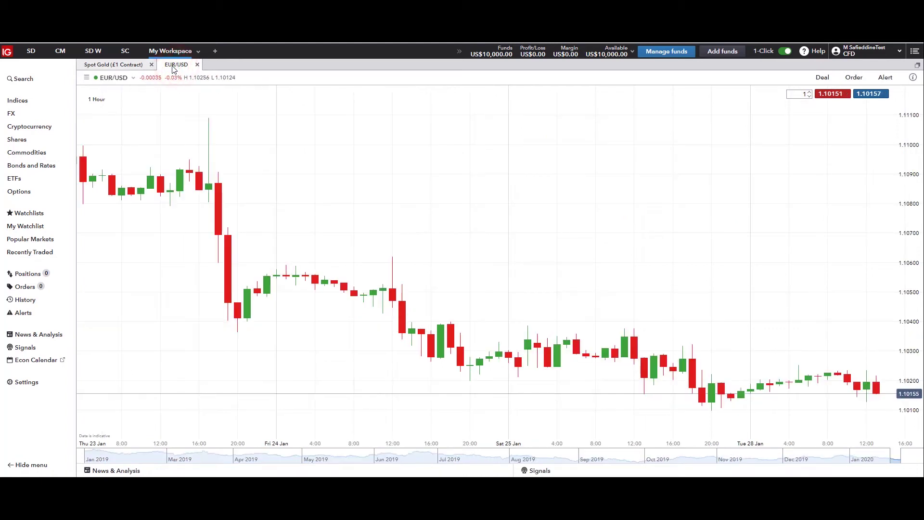
left_click(107, 66)
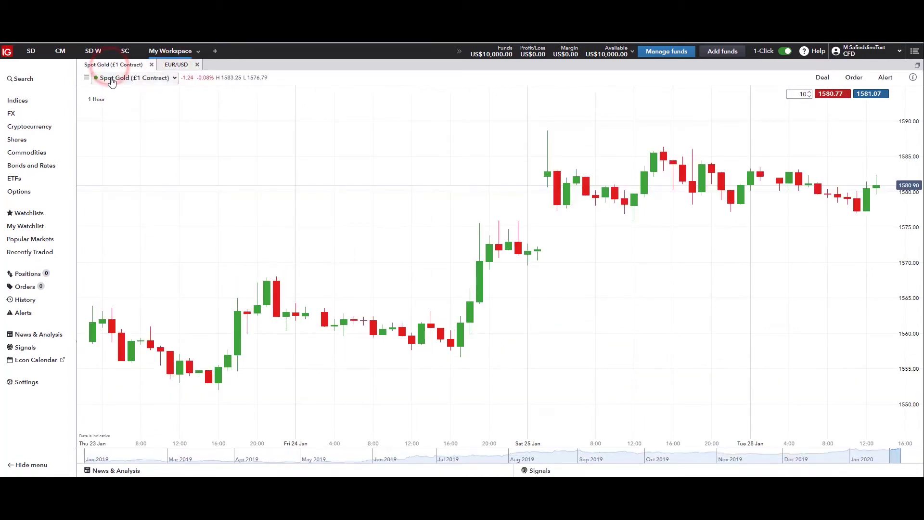
- Change the gold chart from the spot contract to the Gold ($33.20) FEB-20 futures contract
left_click(111, 80)
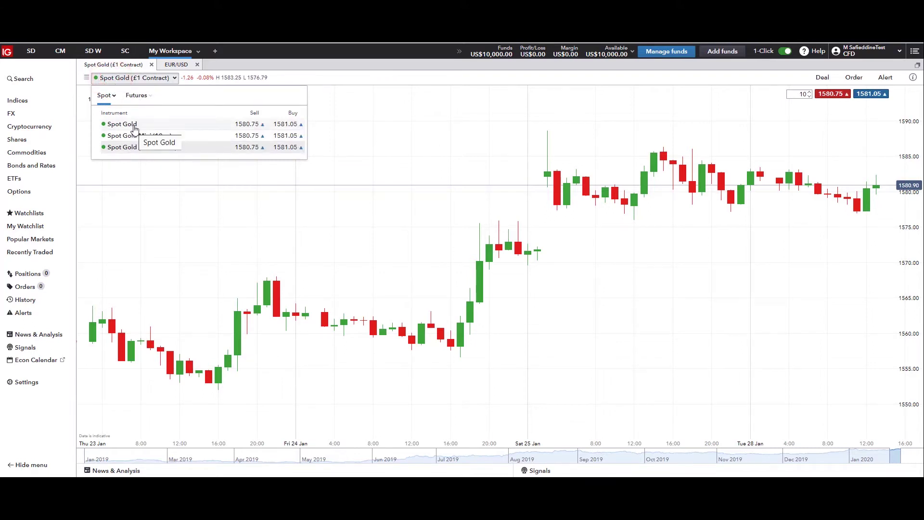
left_click(136, 96)
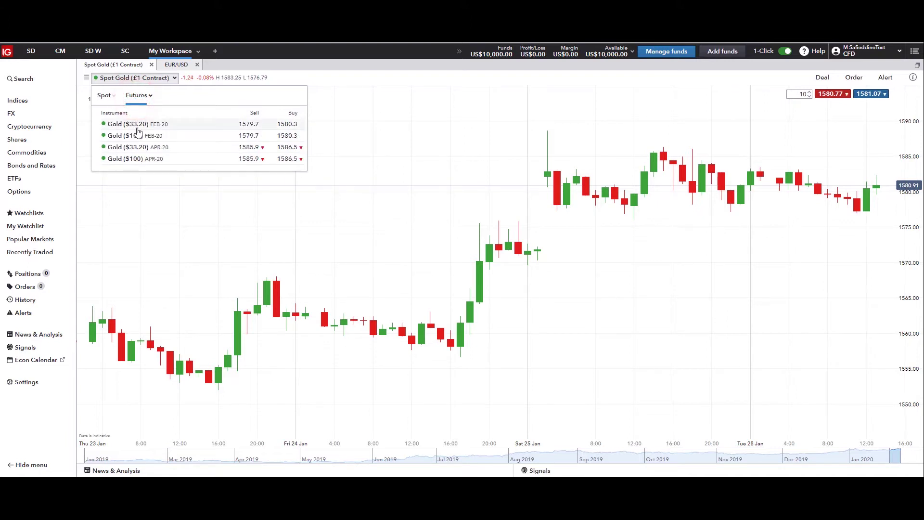
left_click(171, 126)
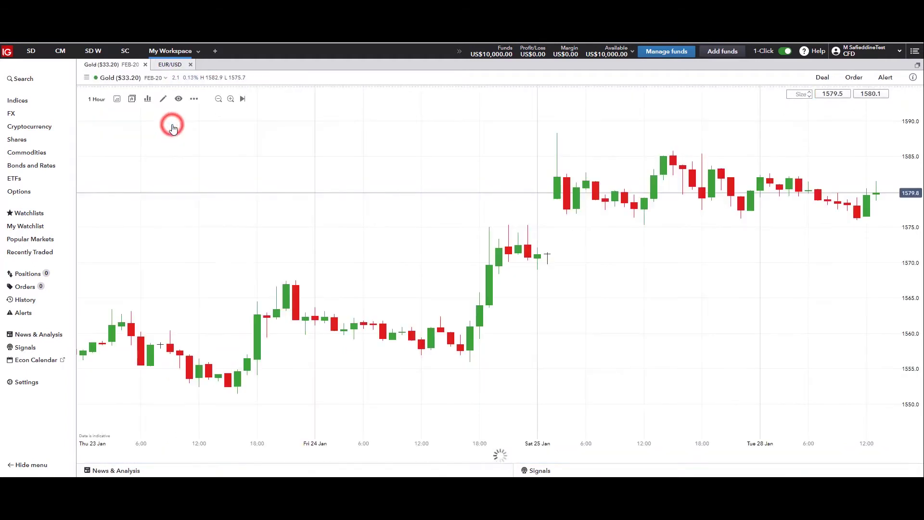
- Check the dealing information of the gold futures contract and close the gold chart
left_click(911, 78)
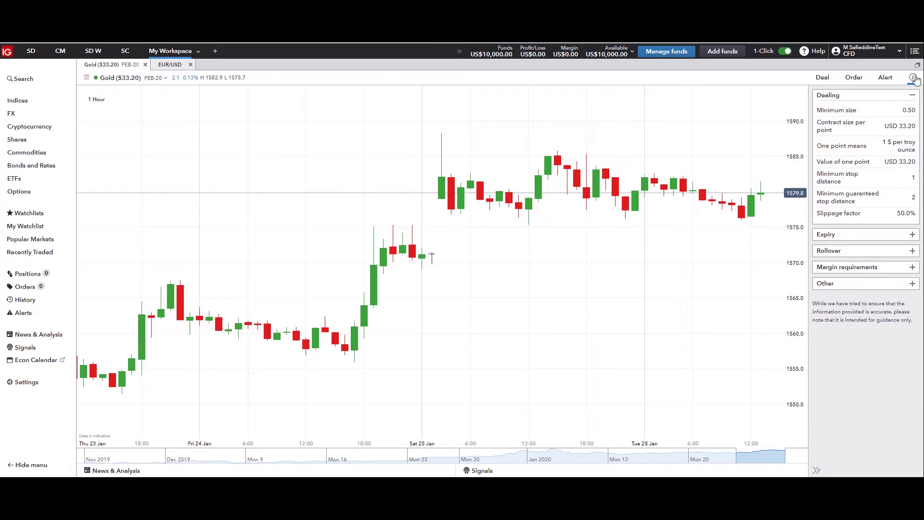
left_click(913, 78)
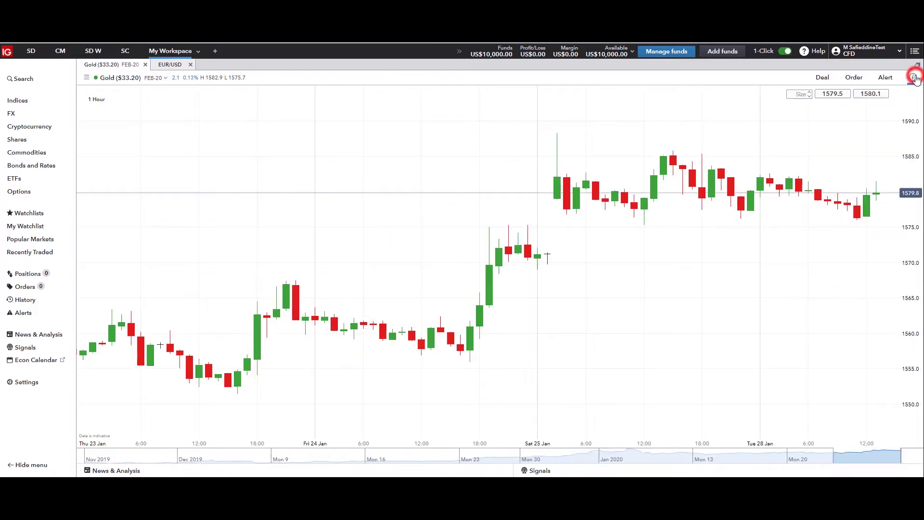
left_click(146, 64)
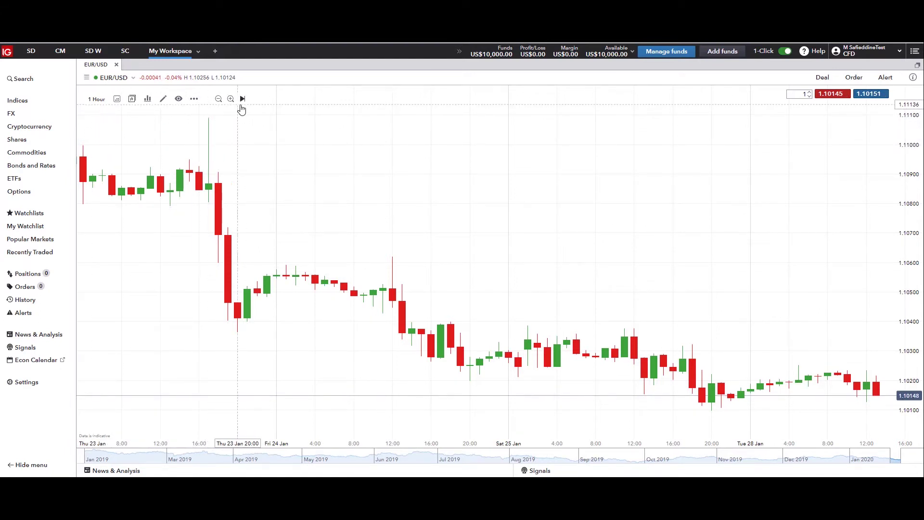
- Set the EUR/USD chart's timeframe to 4 Hours and show its price history back to late December 2019
left_click(97, 99)
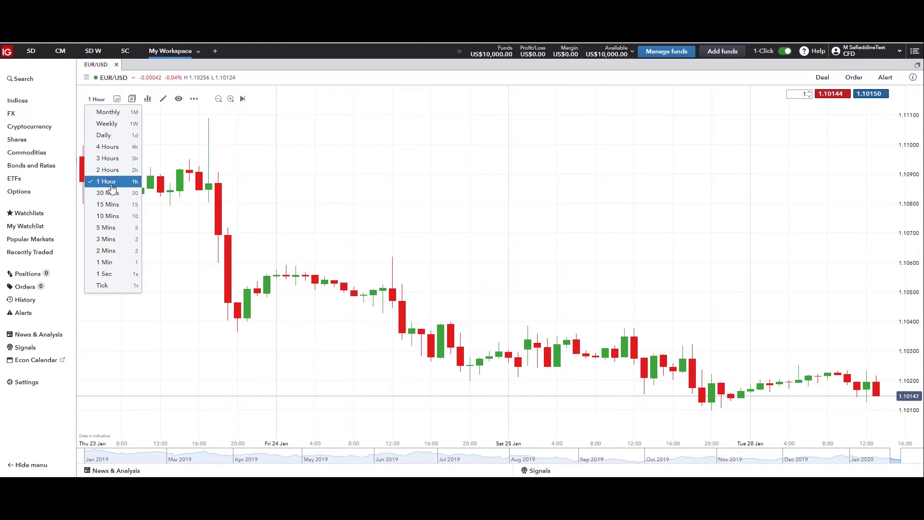
left_click(108, 147)
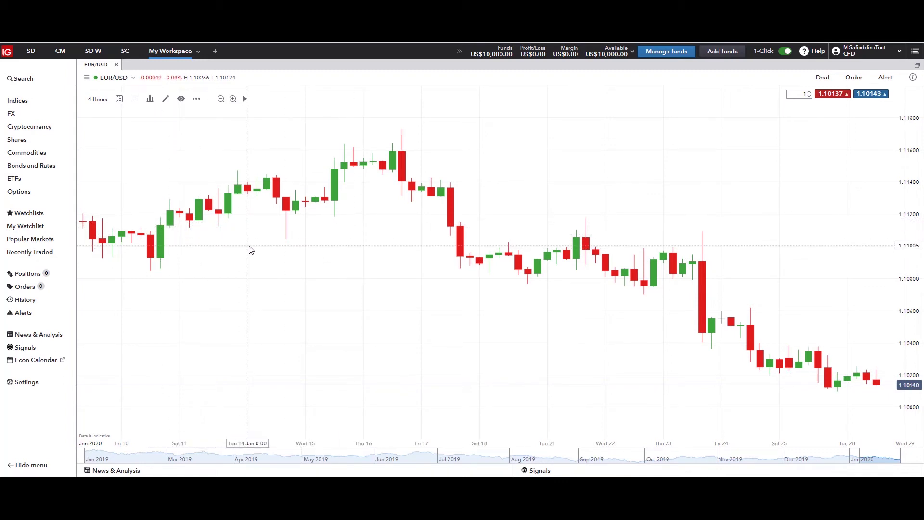
left_click_drag(249, 247, 718, 246)
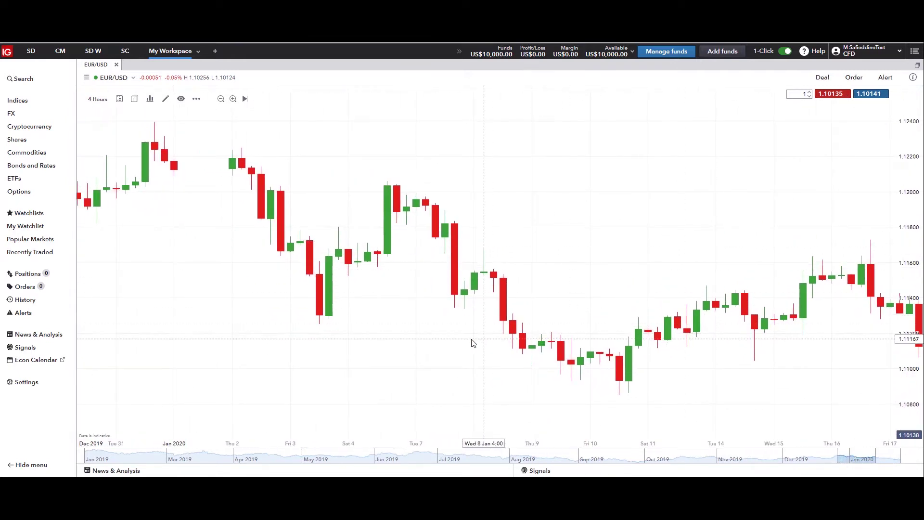
left_click_drag(213, 322, 528, 320)
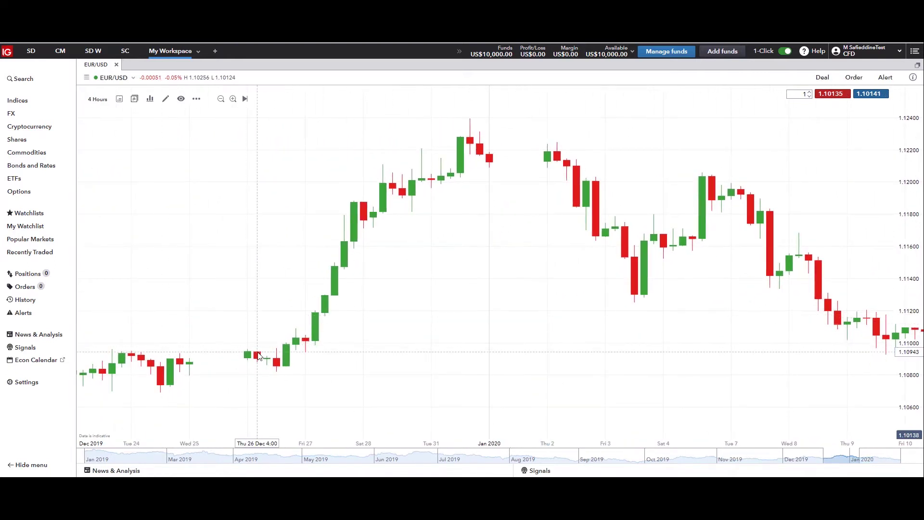
left_click_drag(519, 229, 485, 231)
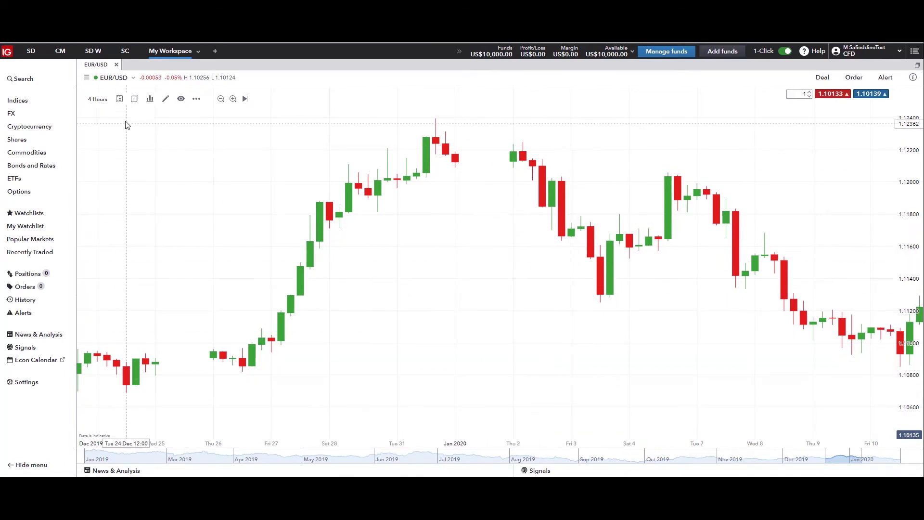
- Set the EUR/USD chart's date range to 1 Day, followed by 1 Week
left_click(120, 99)
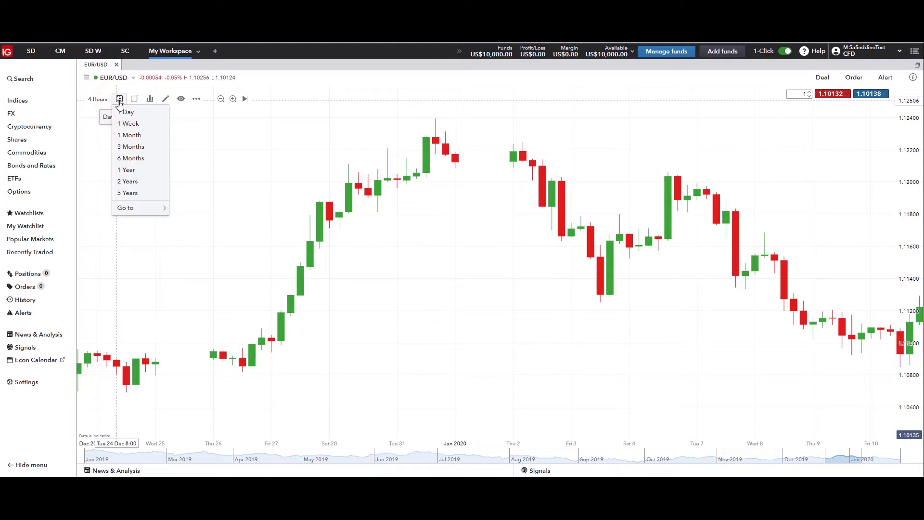
left_click(119, 100)
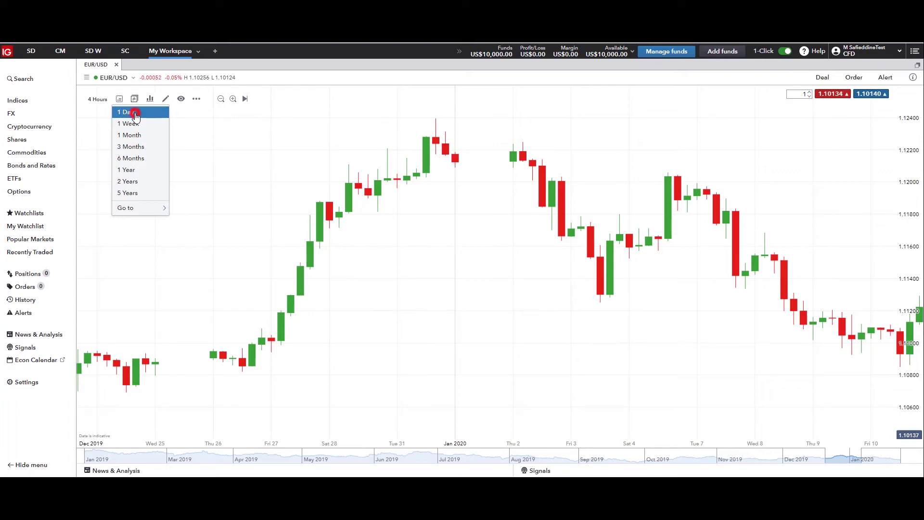
left_click(135, 114)
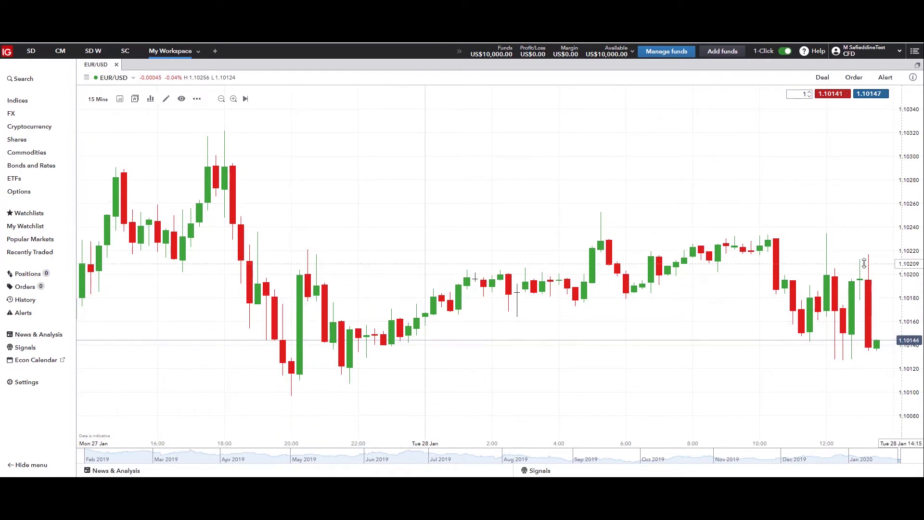
left_click(119, 99)
left_click(126, 123)
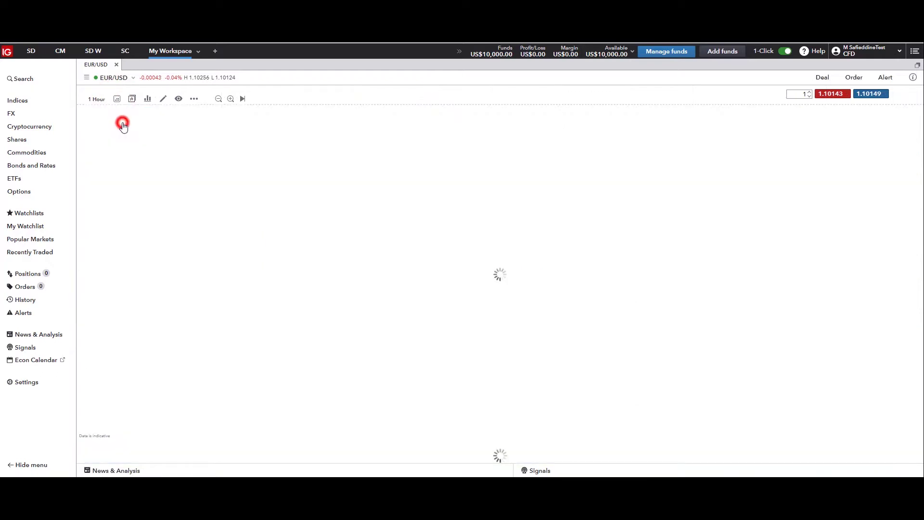
- Go to the date 18/10/2019 on the EUR/USD chart and close the date selection
left_click(119, 100)
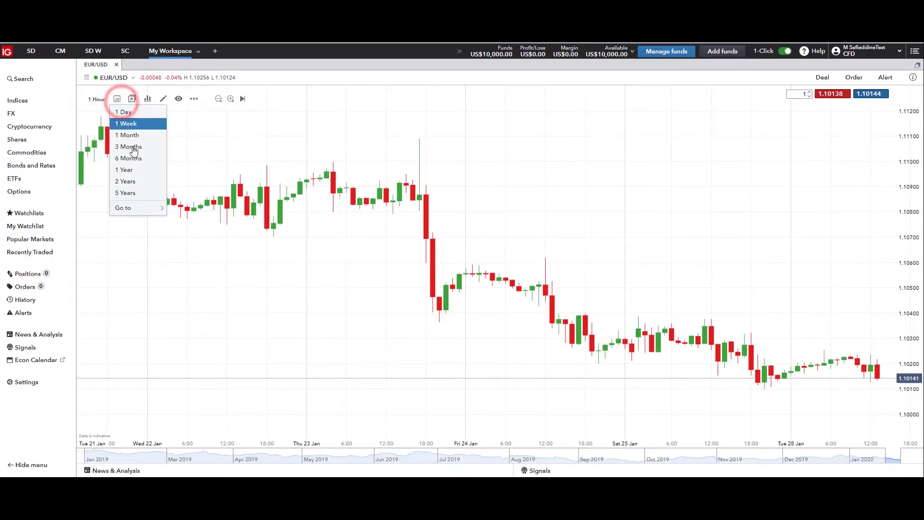
left_click(137, 209)
left_click(198, 210)
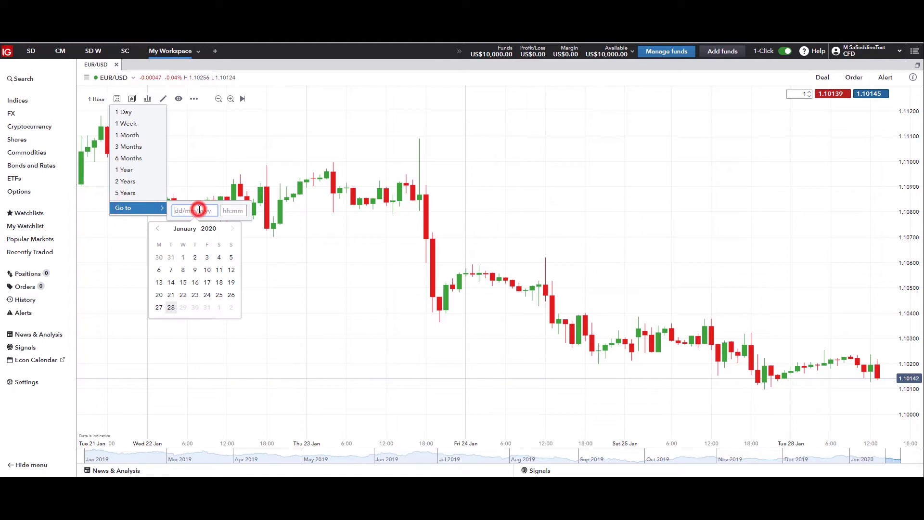
left_click(156, 228)
left_click(156, 229)
left_click(156, 228)
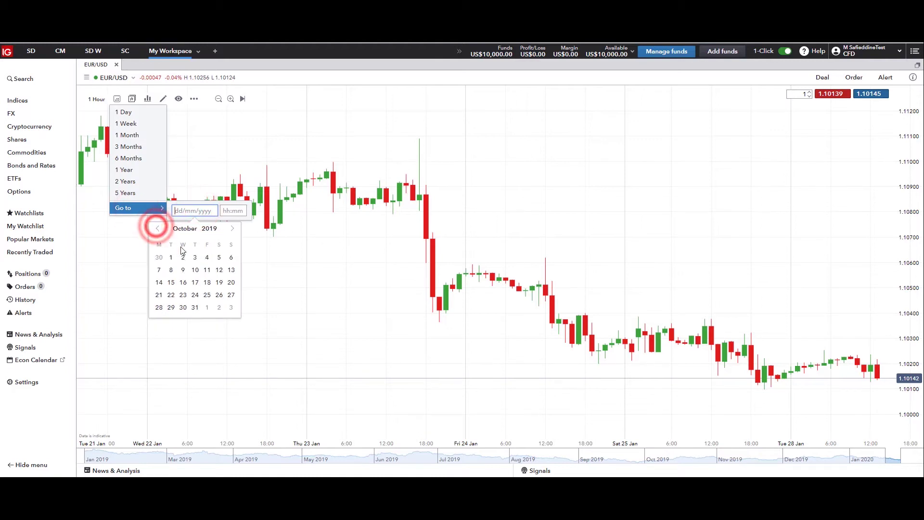
left_click(208, 283)
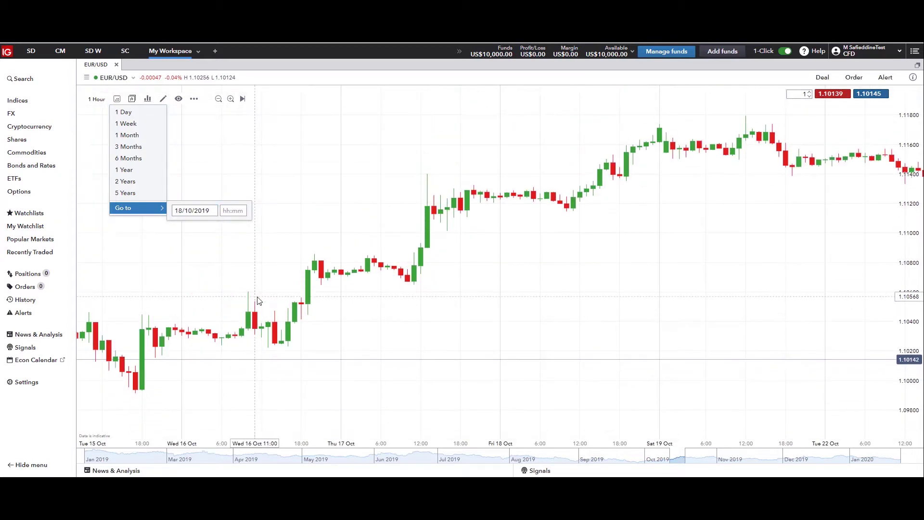
left_click(257, 300)
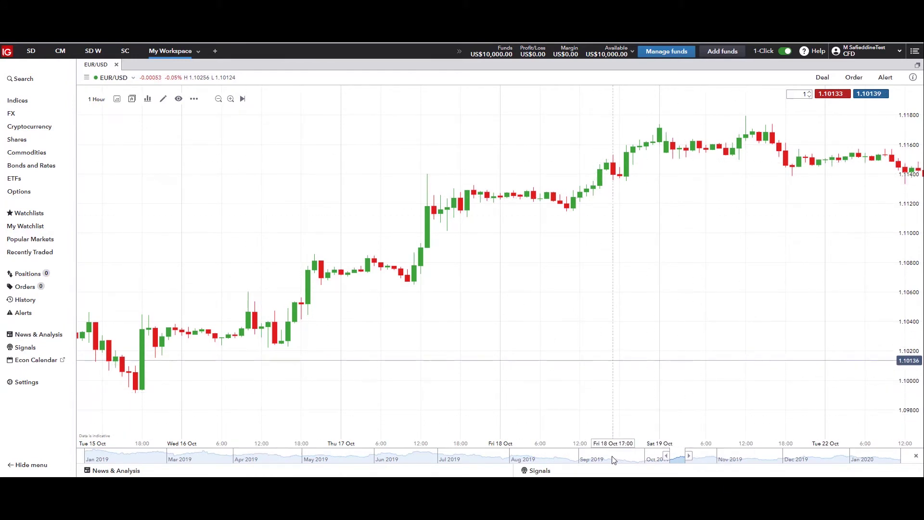
- Extend the EUR/USD date range from October 2019 to the latest data and show it on the 4 Hours timeframe
left_click_drag(689, 457, 905, 456)
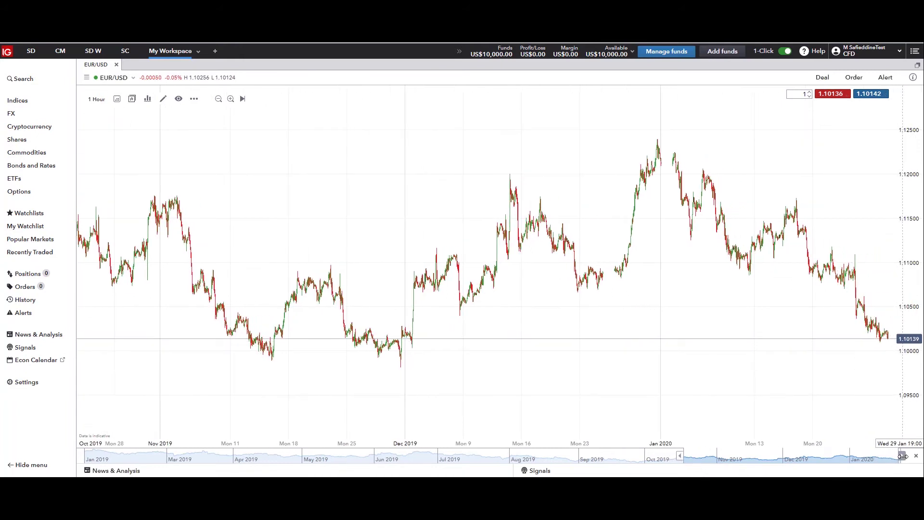
left_click(99, 98)
left_click(100, 152)
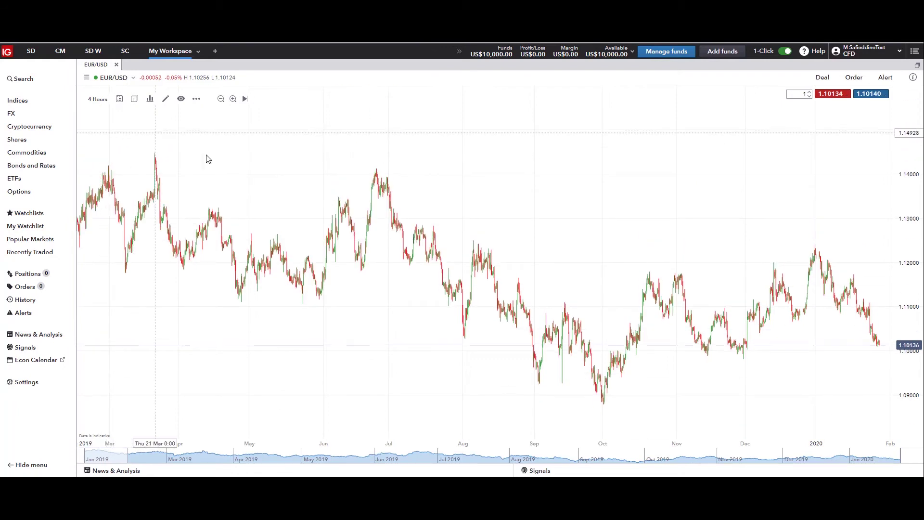
left_click(245, 99)
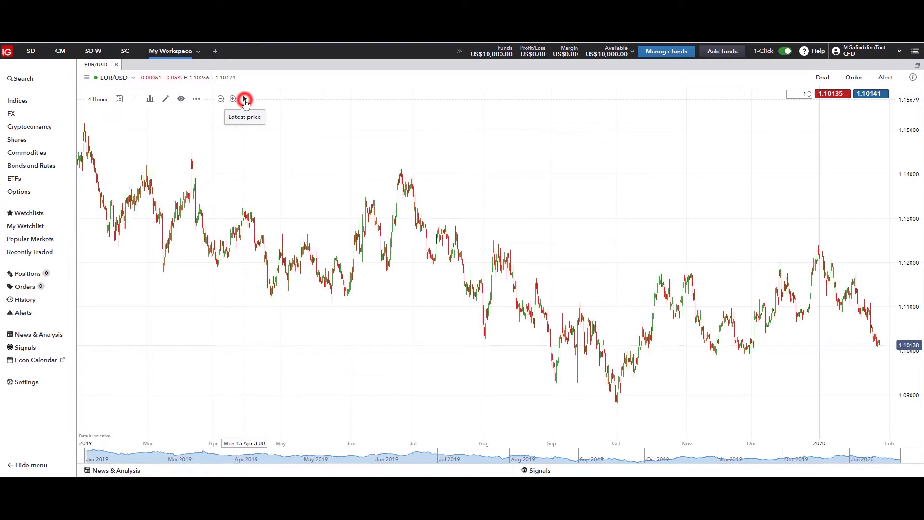
- Narrow the EUR/USD history to January 2020, and adjust both ends to span early December 2019 to early January 2020
left_click_drag(87, 458, 846, 449)
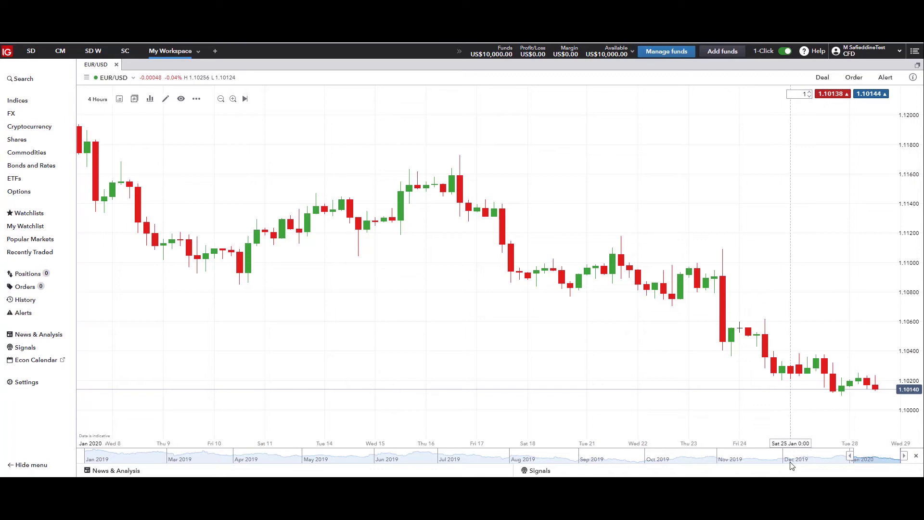
left_click_drag(848, 456, 846, 457)
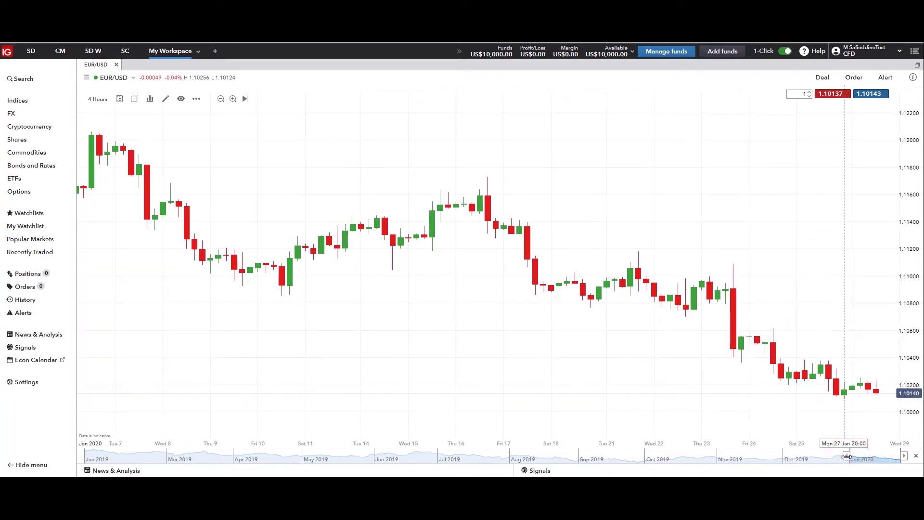
left_click_drag(847, 456, 780, 458)
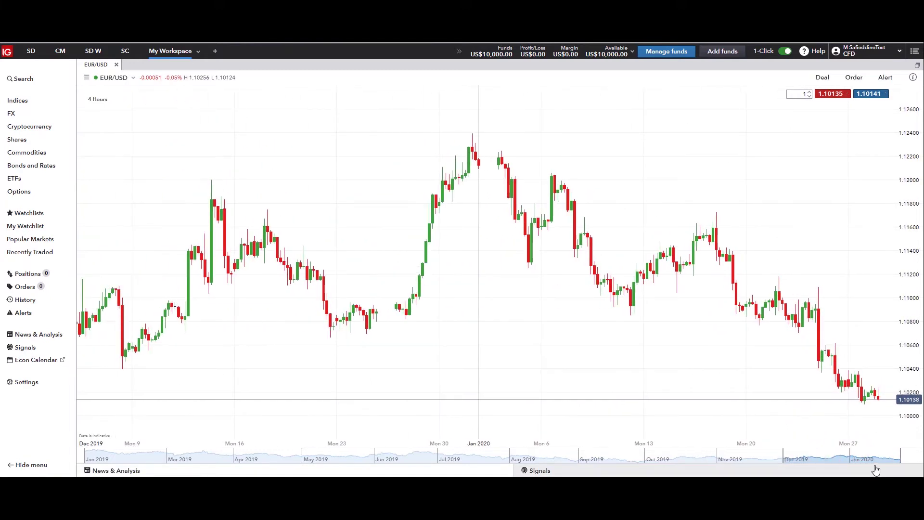
left_click_drag(902, 455, 853, 457)
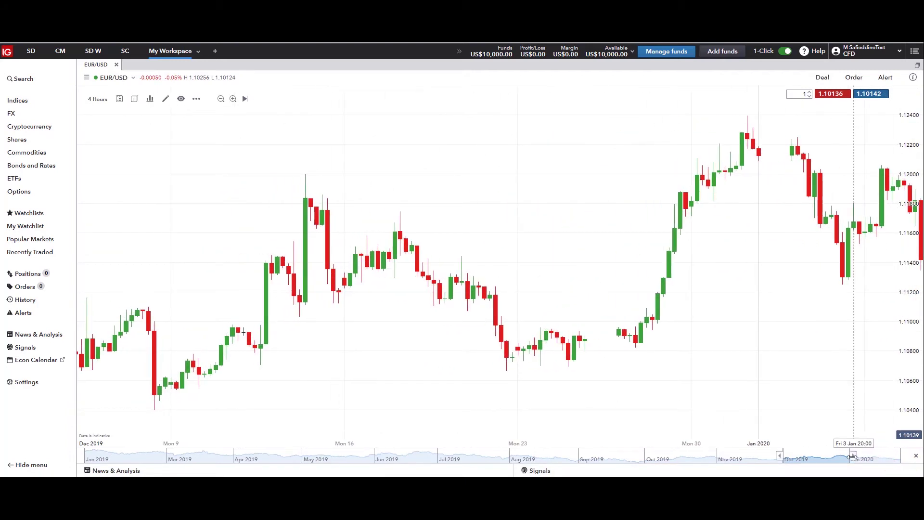
- Shift the selected EUR/USD date window back to start in late November 2019, and return the chart to the latest price
left_click(120, 99)
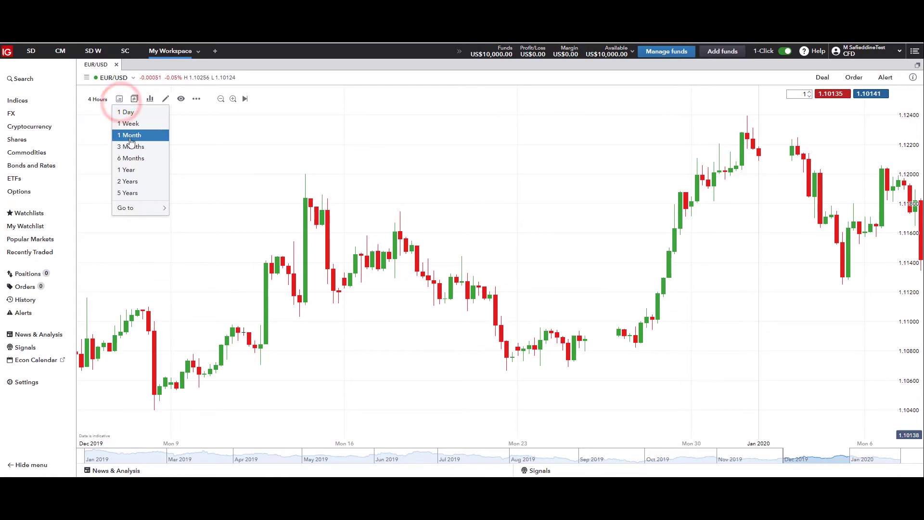
left_click(556, 252)
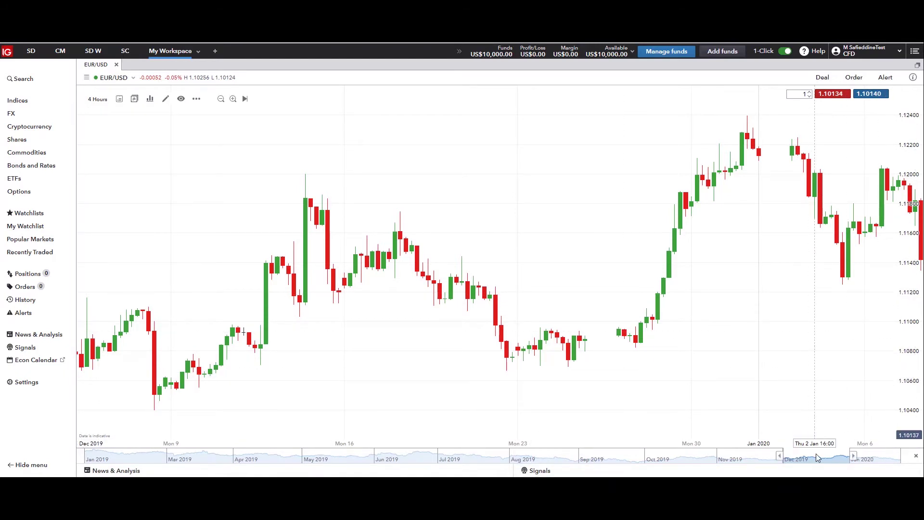
mouse_move(816, 456)
left_mouse_down()
mouse_move(862, 453)
mouse_move(680, 455)
mouse_move(854, 454)
mouse_move(811, 452)
left_mouse_up()
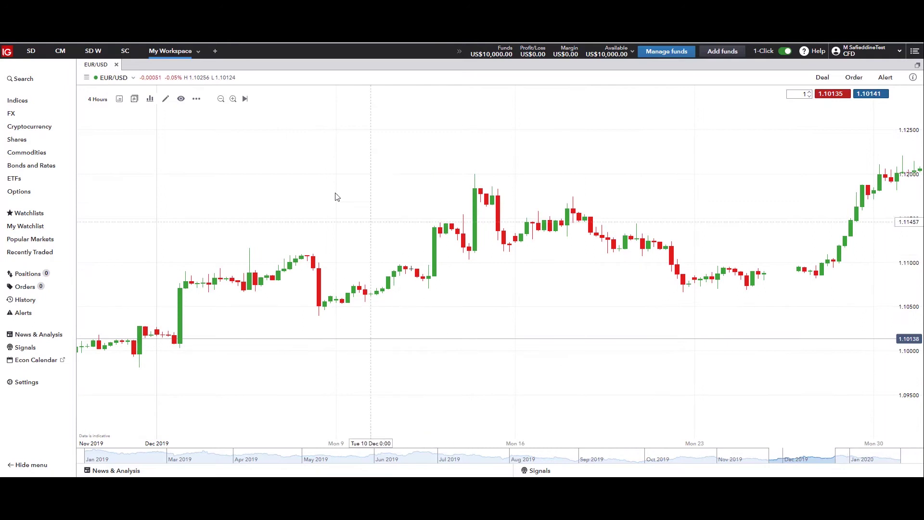
left_click(244, 99)
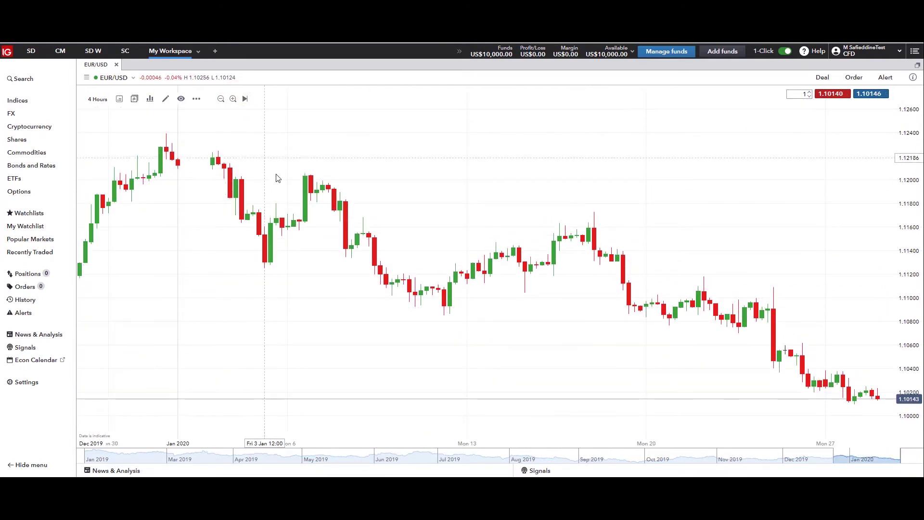
- Zoom the EUR/USD chart in and out around the latest prices and pan it slightly back in time
scroll(282, 184, "down", 1)
left_click(233, 99)
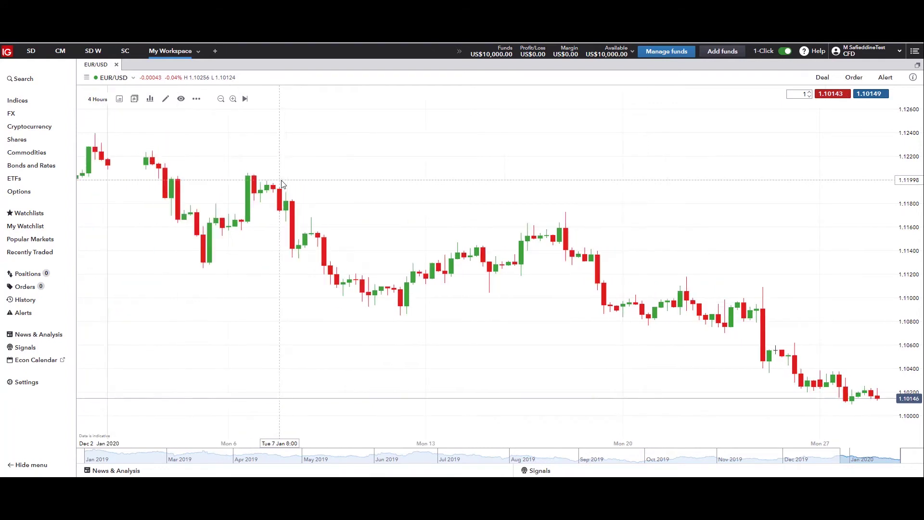
left_click(221, 99)
left_click(221, 98)
left_click(233, 98)
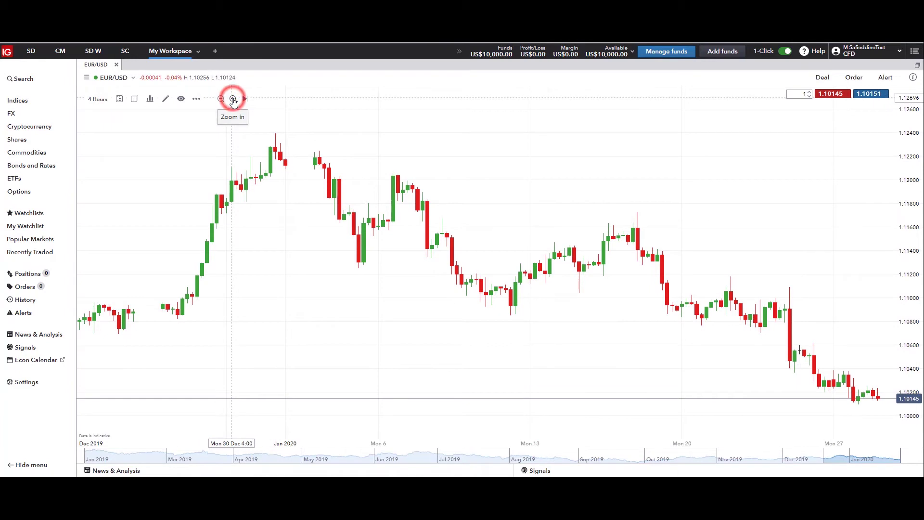
left_click_drag(310, 207, 293, 207)
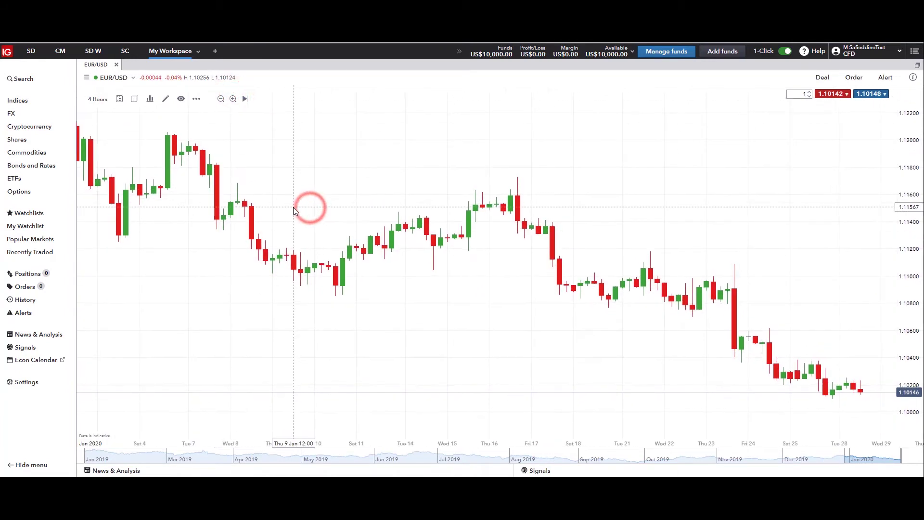
- Split the EUR/USD view into four charts and open the market search
left_click(134, 100)
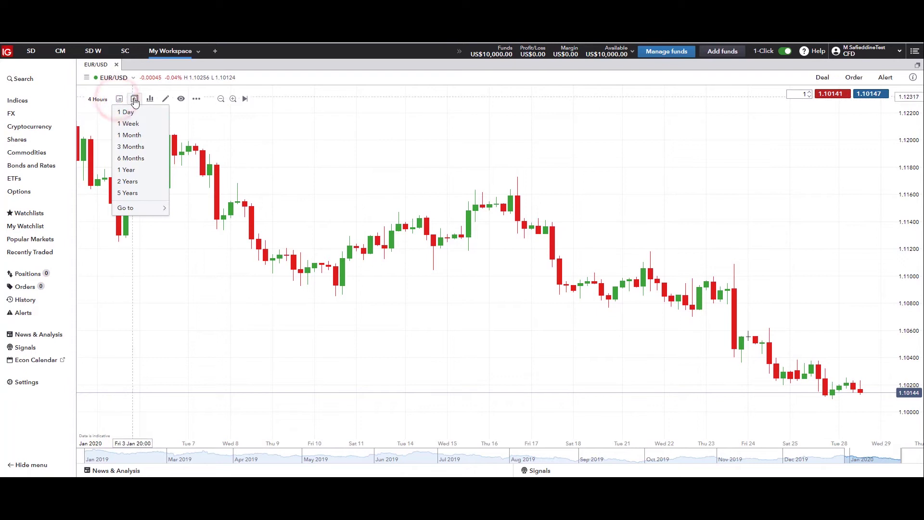
left_click(135, 100)
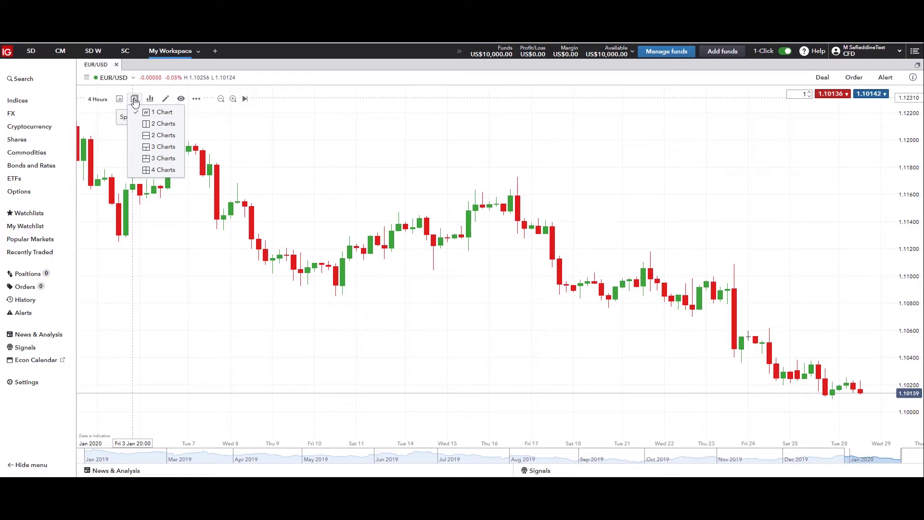
left_click(160, 171)
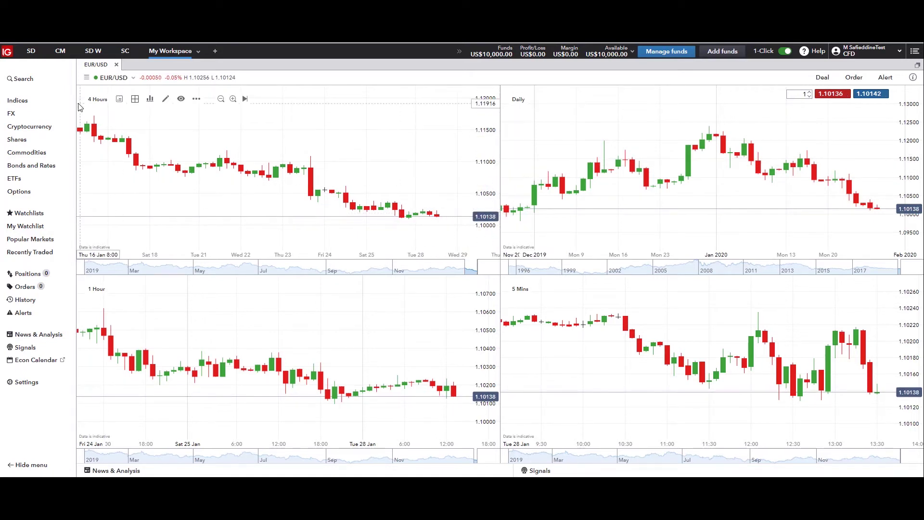
left_click(53, 78)
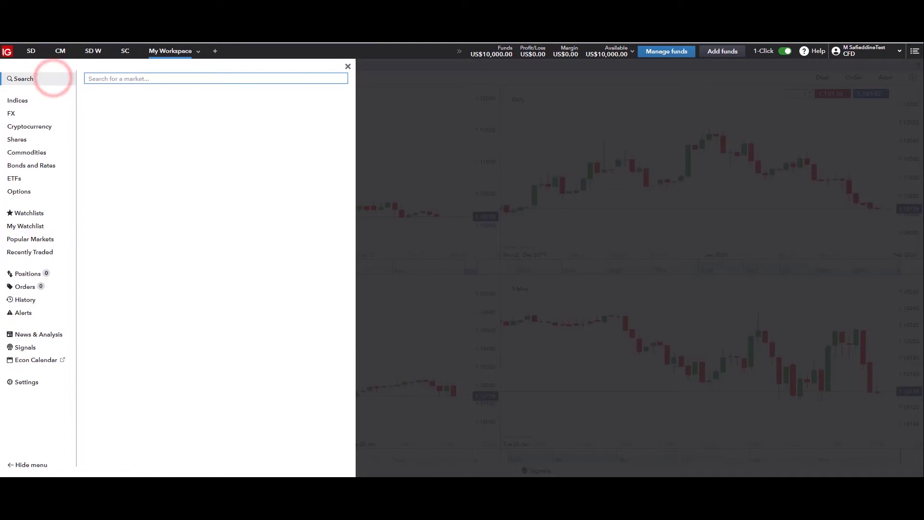
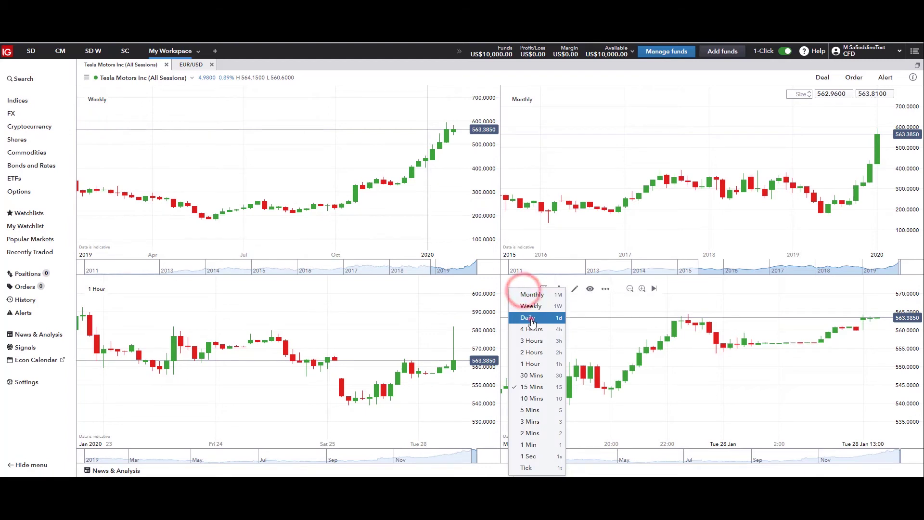
- Switch the lower-left Tesla Motors chart's timeframe to 4 Hours and back to 1 Hour
left_click(94, 289)
left_click(110, 330)
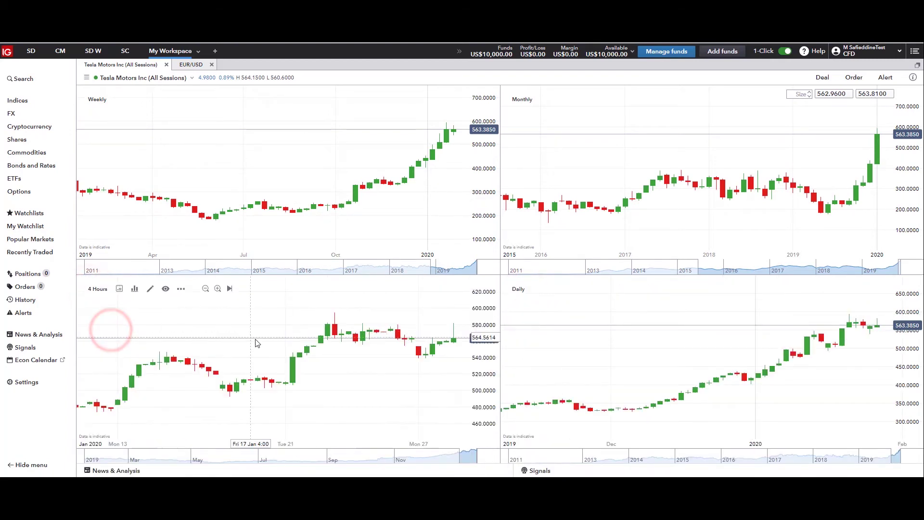
left_click(104, 290)
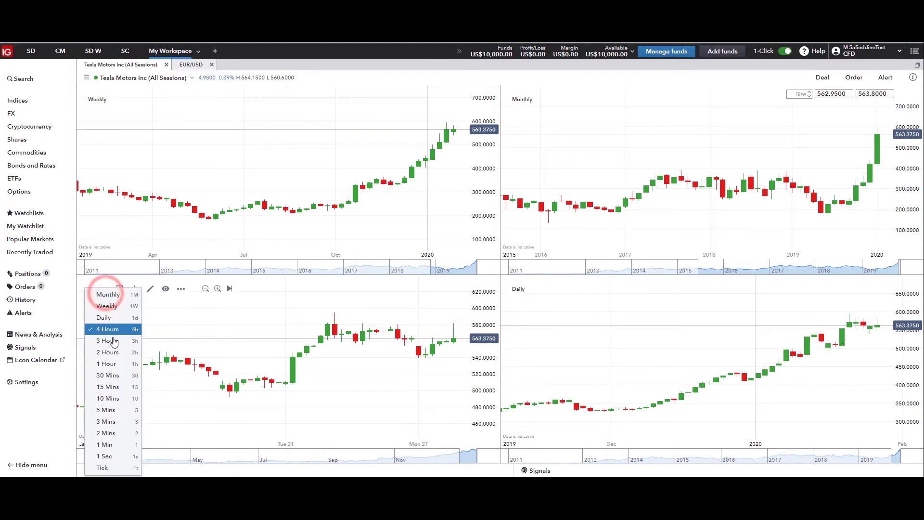
left_click(117, 364)
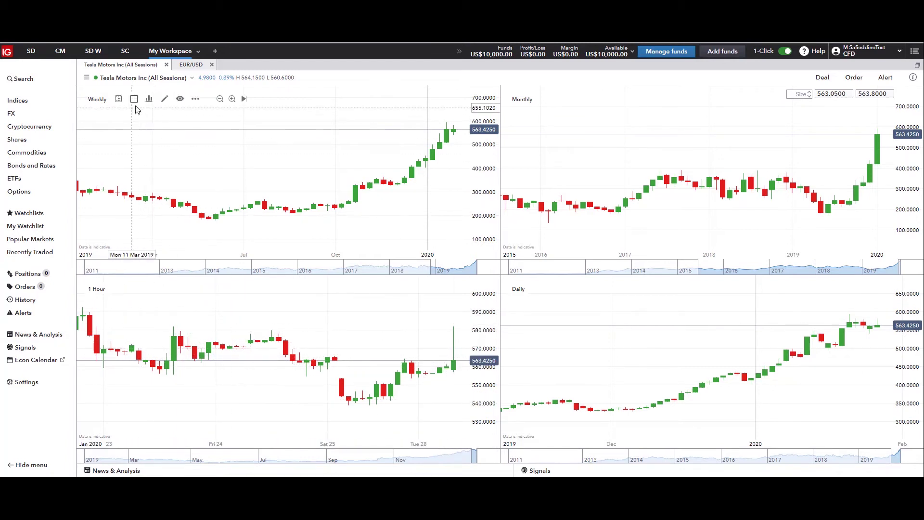
- Reduce the Tesla Motors view to one chart and set its timeframe to 1 Hour
left_click(135, 99)
left_click(142, 111)
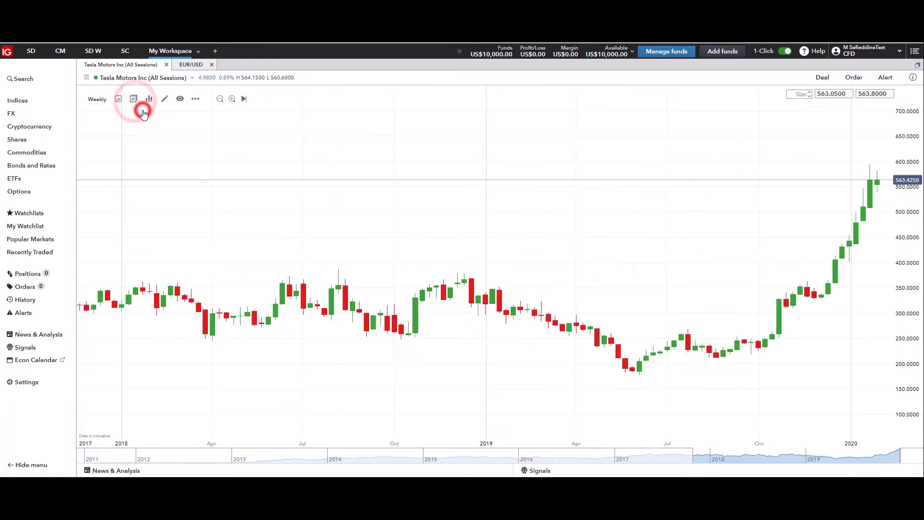
left_click(106, 99)
left_click(111, 181)
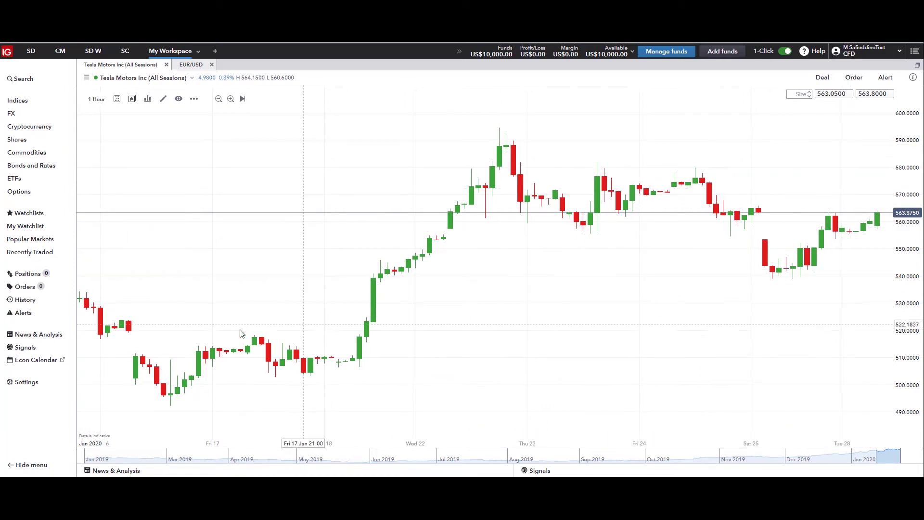
- Split the Tesla Motors view into the 4 Charts layout again
left_click(135, 99)
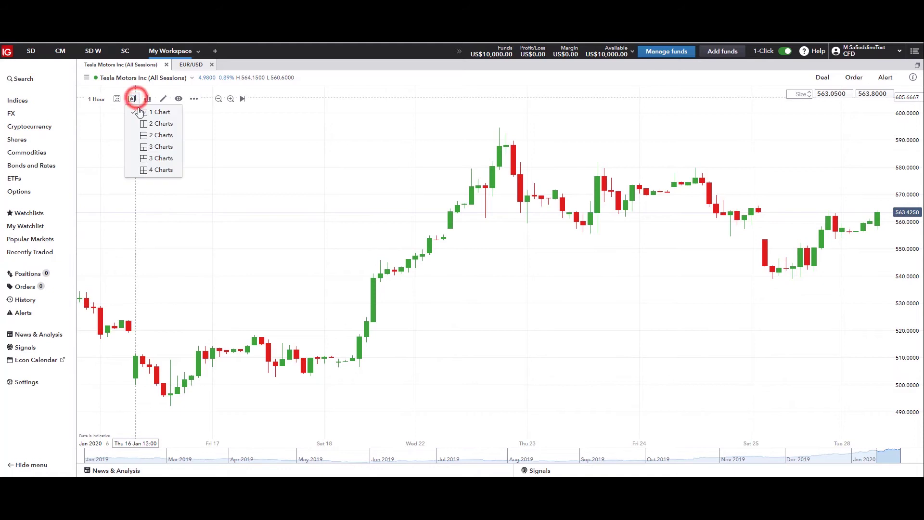
left_click(157, 169)
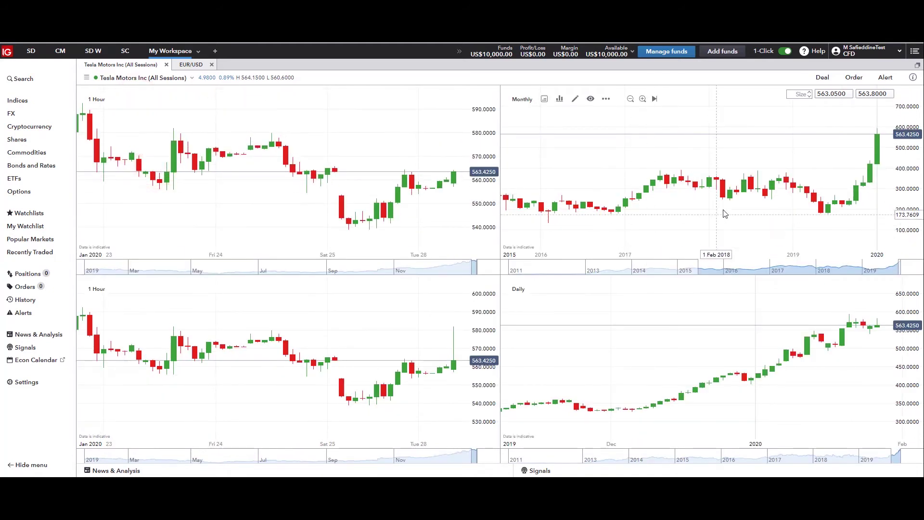
- Set the upper-left Tesla Motors chart's timeframe to Weekly and close the Tesla Motors view
left_click(107, 100)
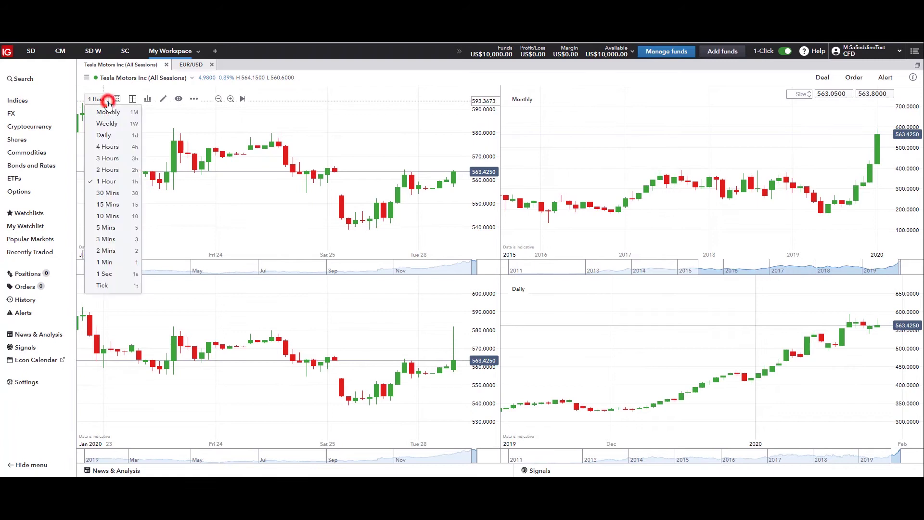
left_click(110, 123)
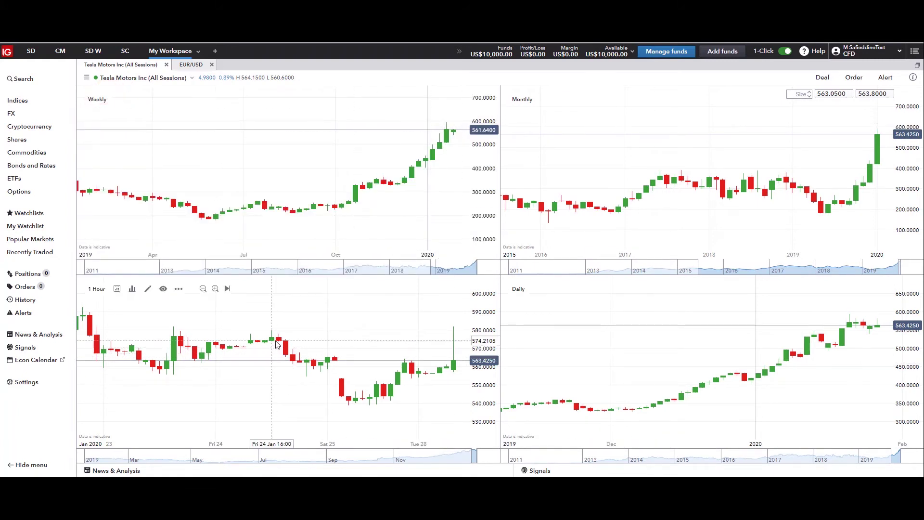
left_click(166, 65)
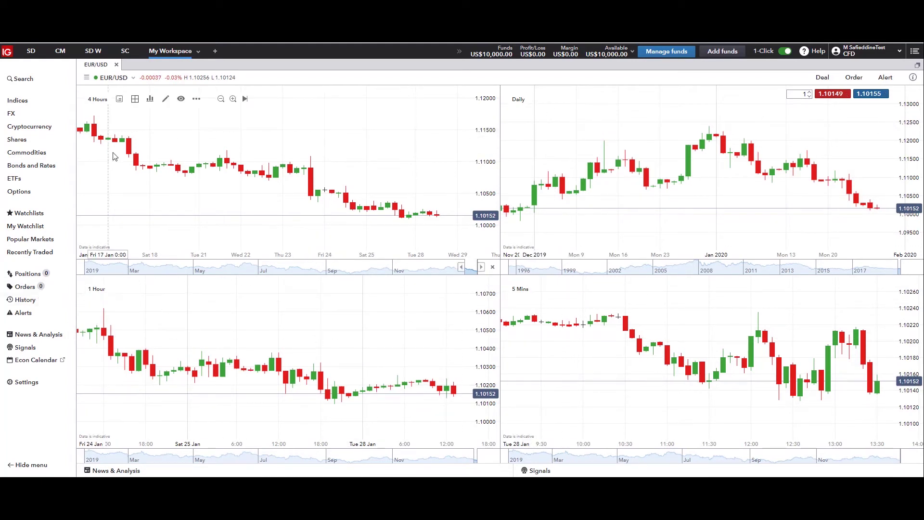
- Set the lower-right EUR/USD chart's timeframe to 1 Hour and the lower-left one's to 15 Mins
left_click(528, 290)
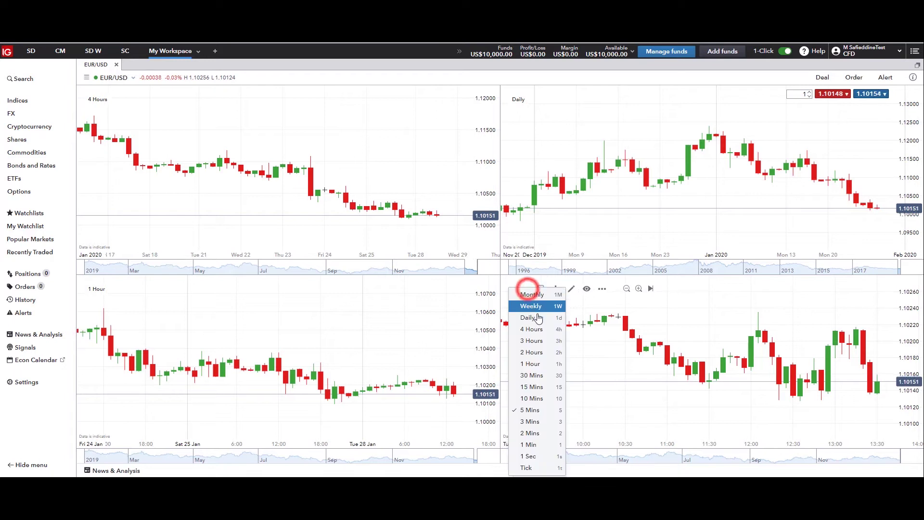
left_click(536, 364)
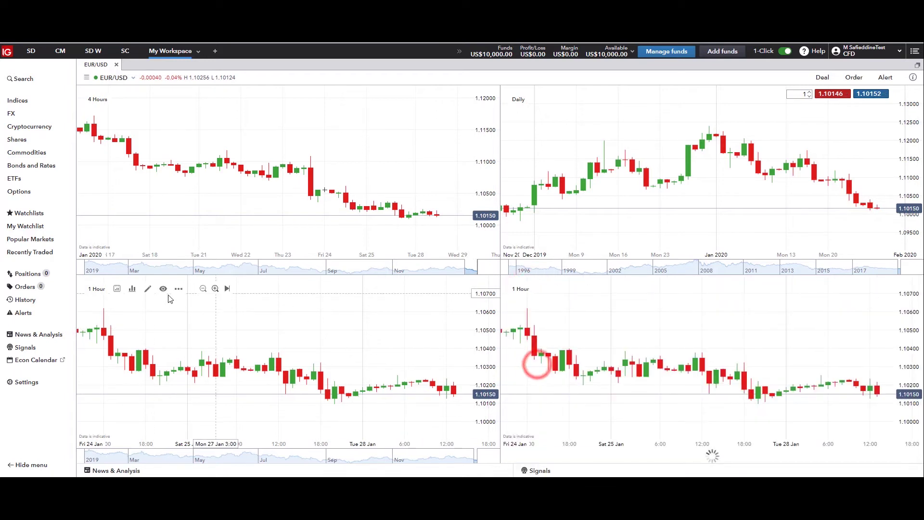
left_click(94, 289)
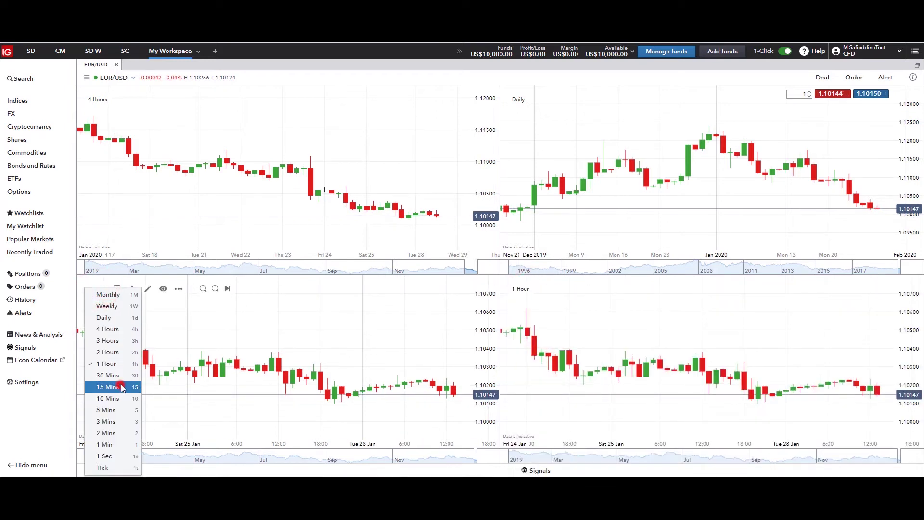
left_click(120, 387)
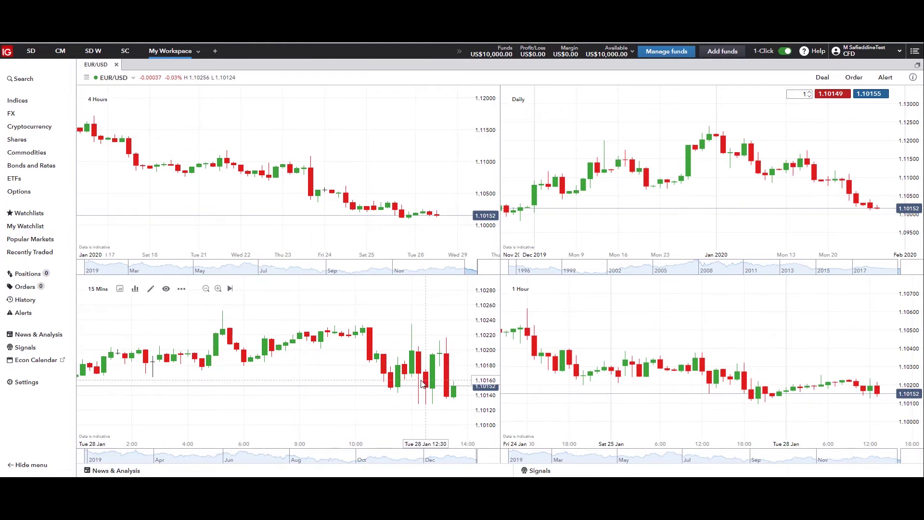
- Reduce the EUR/USD view to one chart and add the Moving Average indicator to it
left_click(136, 99)
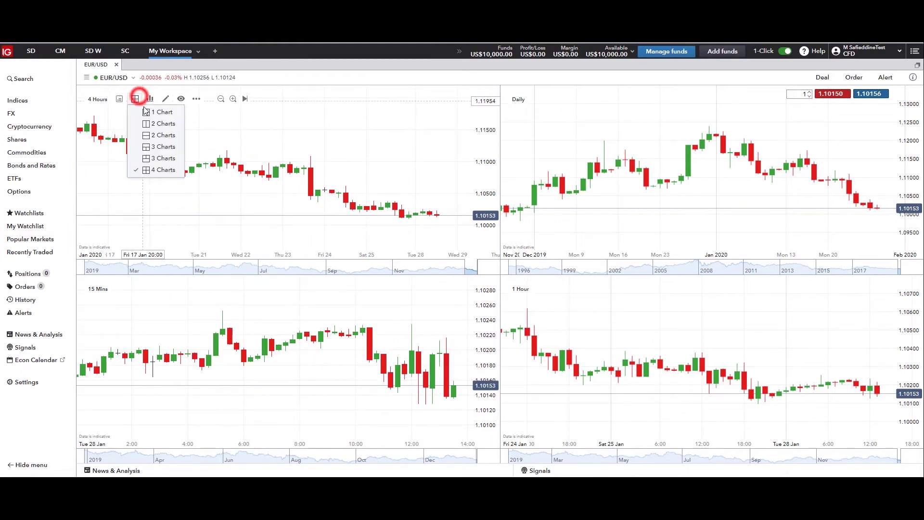
left_click(145, 110)
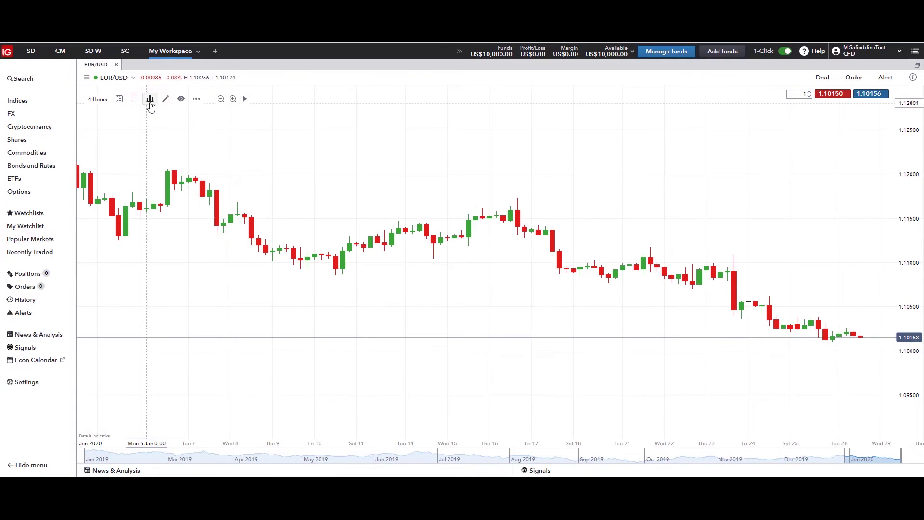
left_click(150, 100)
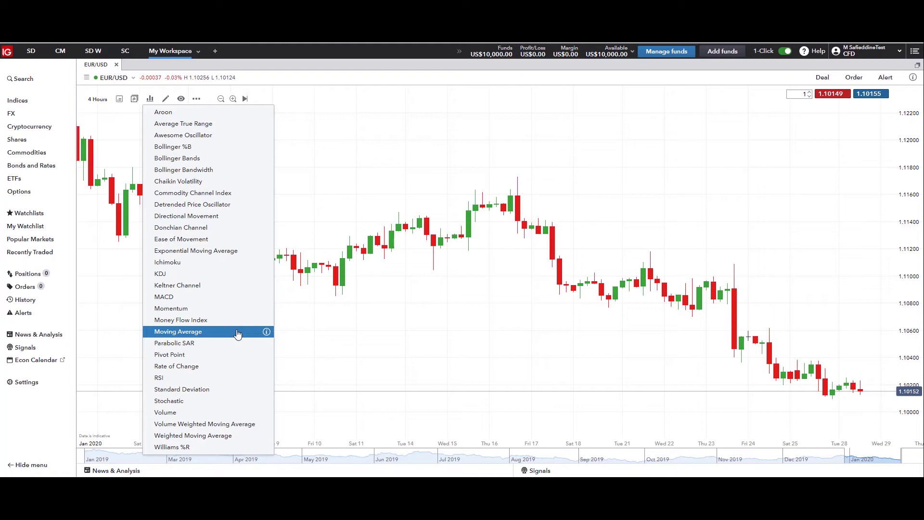
mouse_move(264, 336)
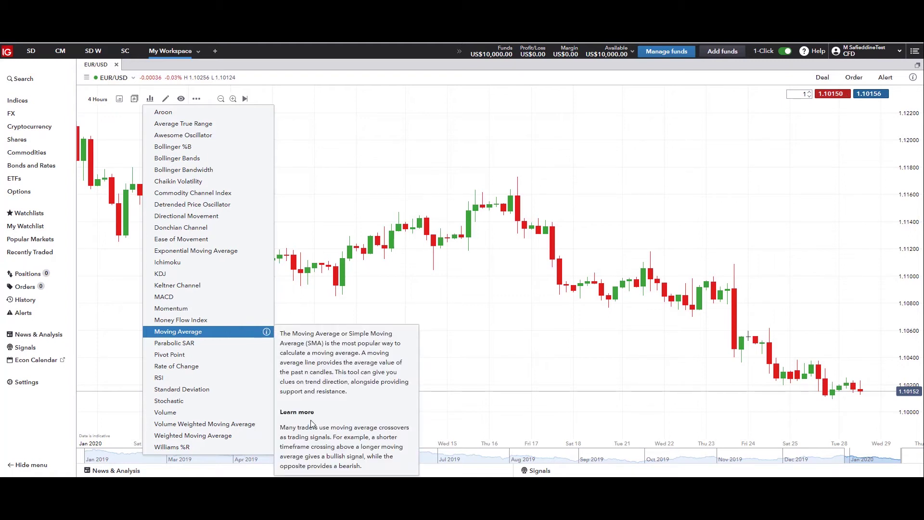
left_click(179, 332)
left_click(127, 339)
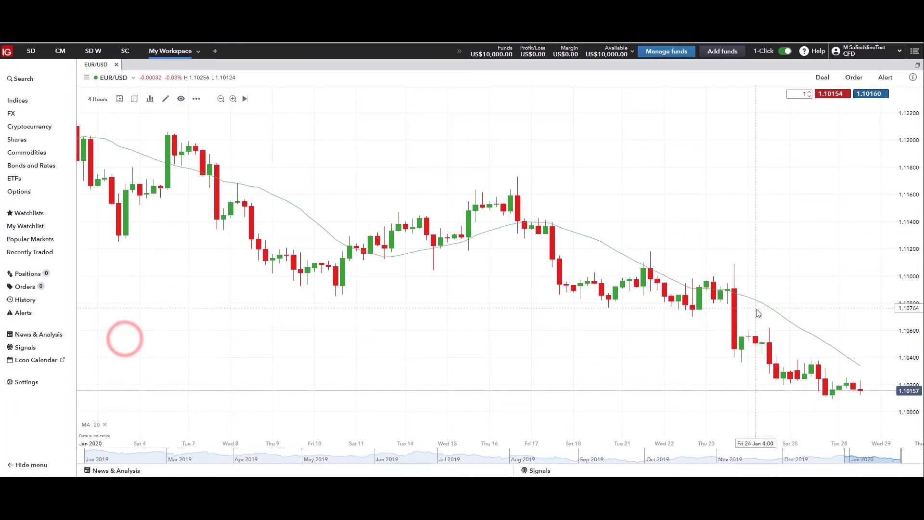
- Enable the 50- and 100-period lines in the EUR/USD chart's moving average settings and apply them
left_click(94, 426)
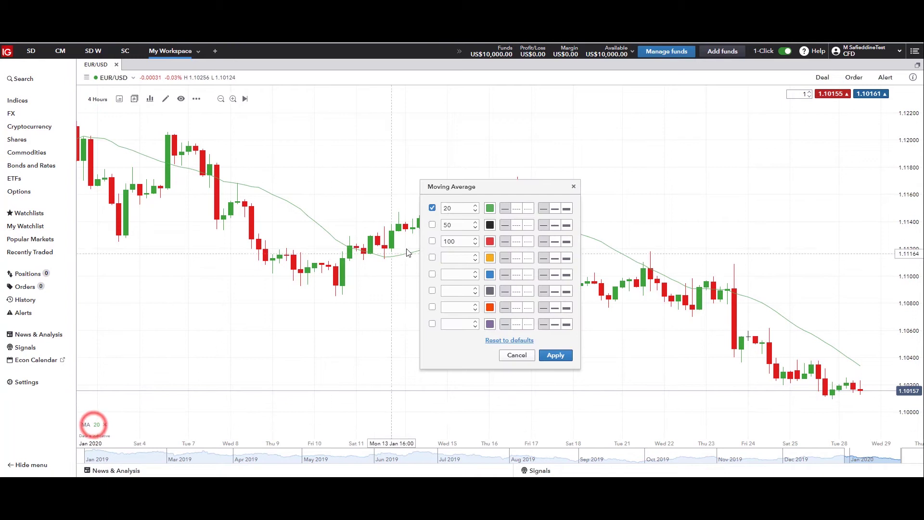
left_click(432, 224)
left_click(433, 242)
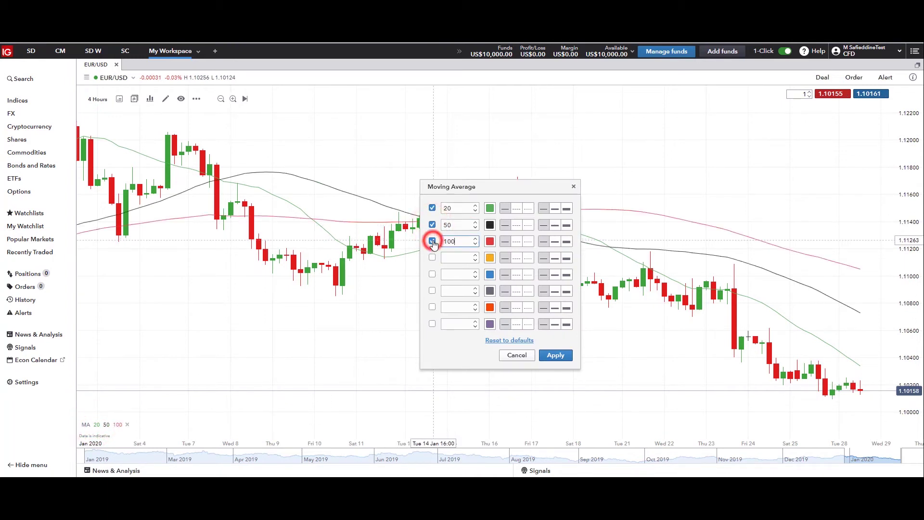
left_click(556, 356)
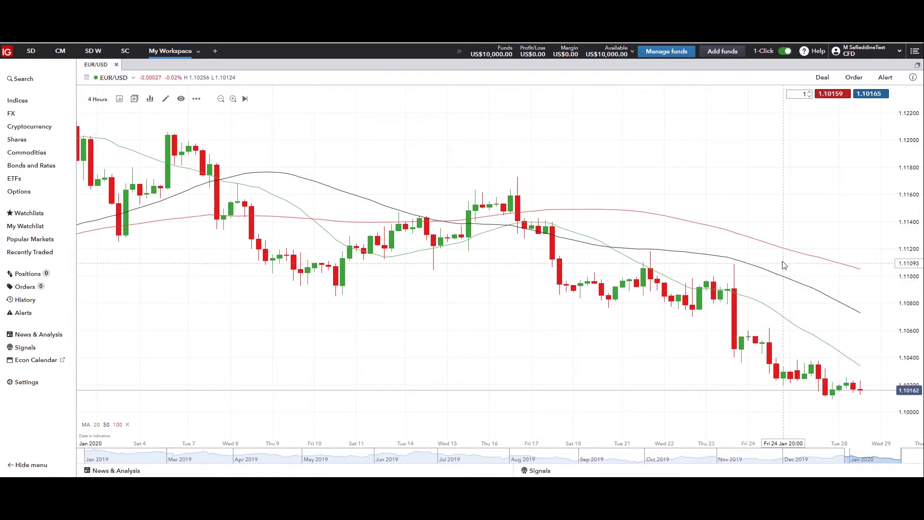
- Set the three moving average periods to 50, 100 and 200
left_click(104, 426)
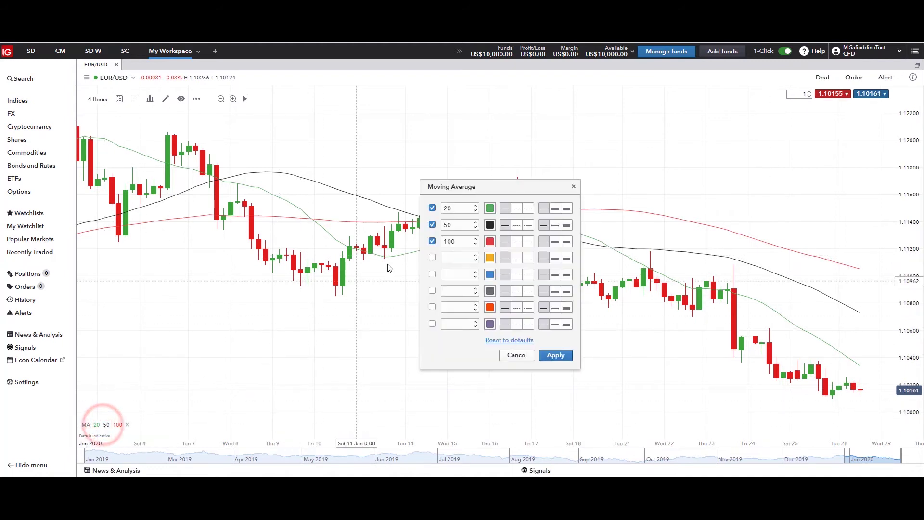
left_click(431, 241)
double_click(457, 245)
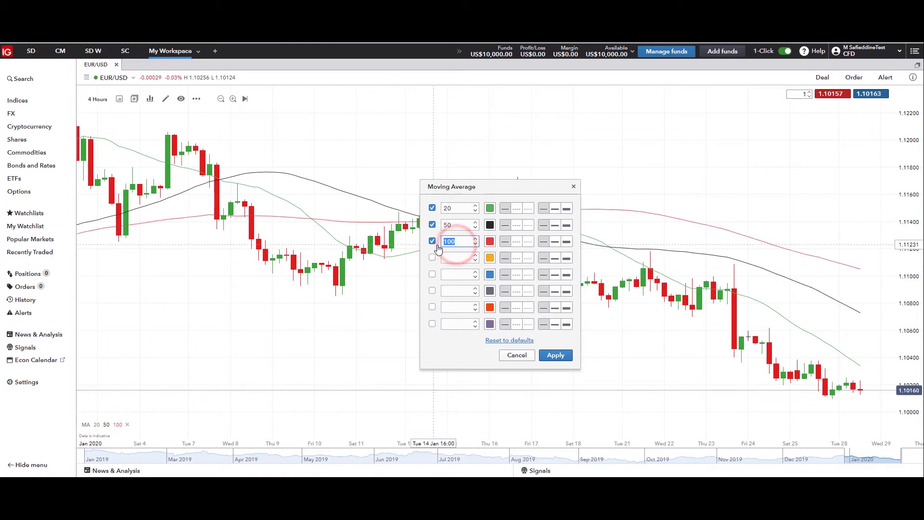
double_click(452, 226)
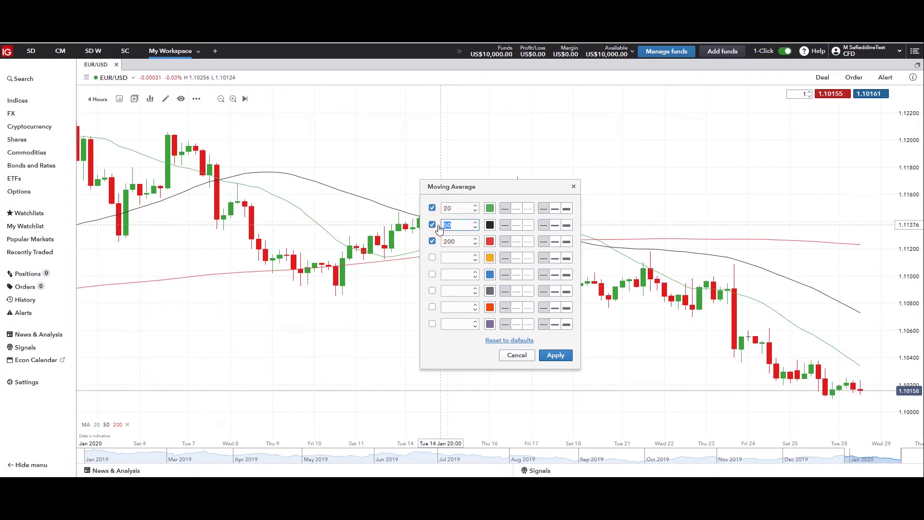
double_click(456, 208)
type("50")
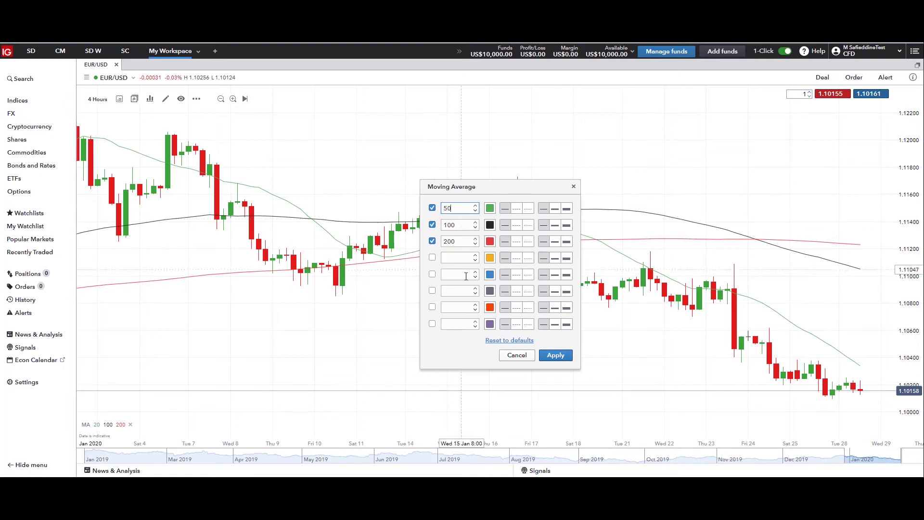
- Change the 50-period moving average line's colour to teal and apply the indicator settings
left_click(490, 210)
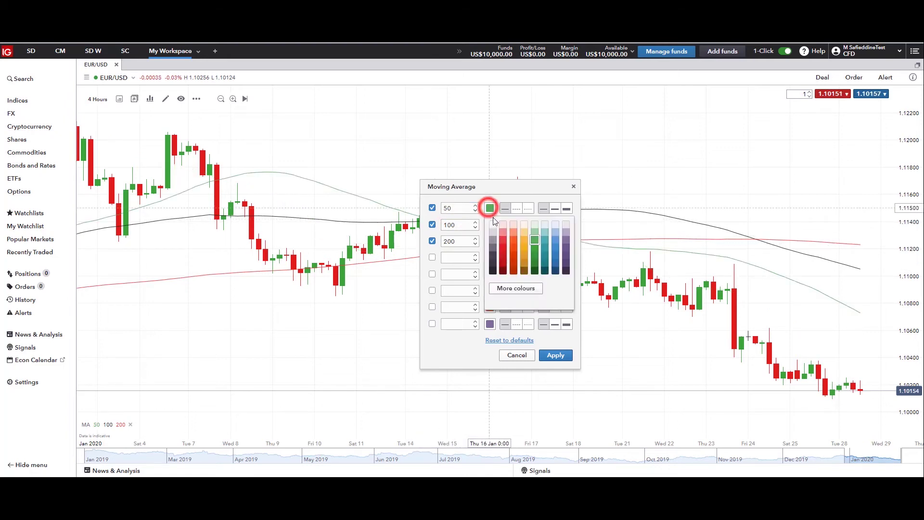
left_click(544, 248)
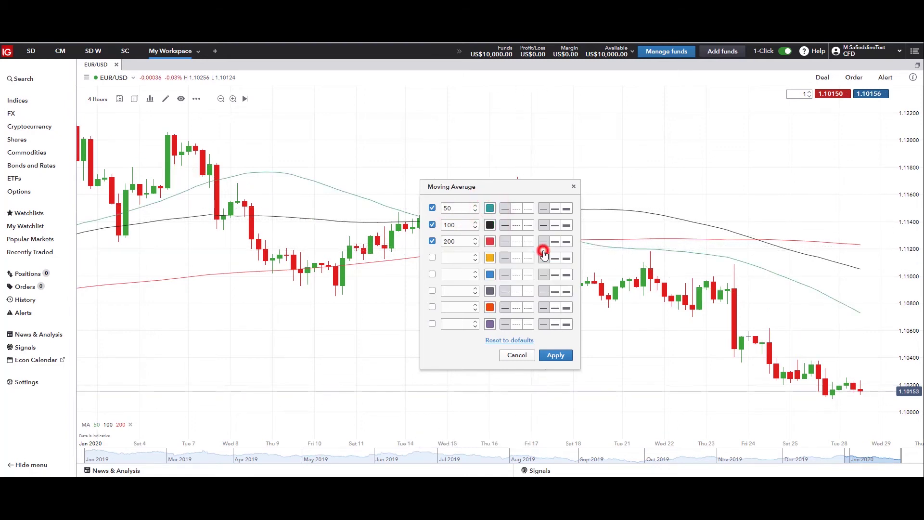
left_click(546, 355)
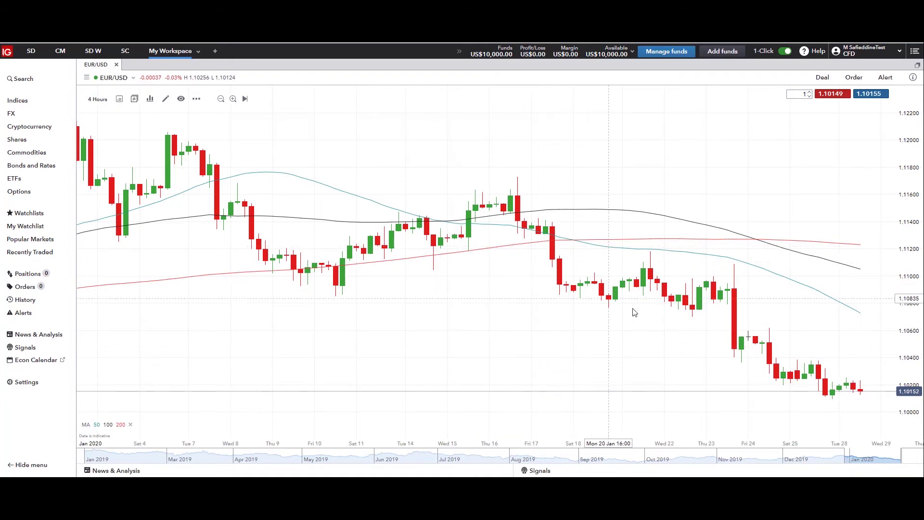
- Switch the EUR/USD chart's timeframe to Daily and back to 4 Hours
left_click(112, 99)
left_click(118, 133)
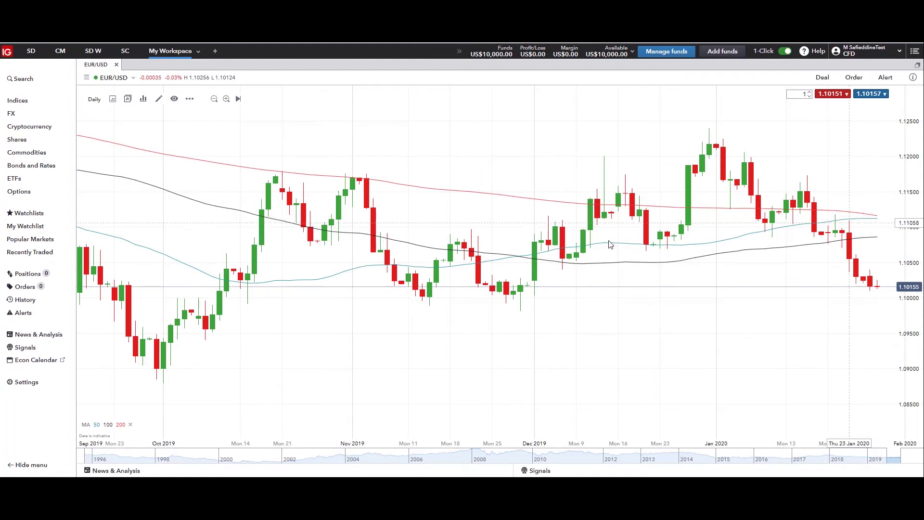
left_click(98, 100)
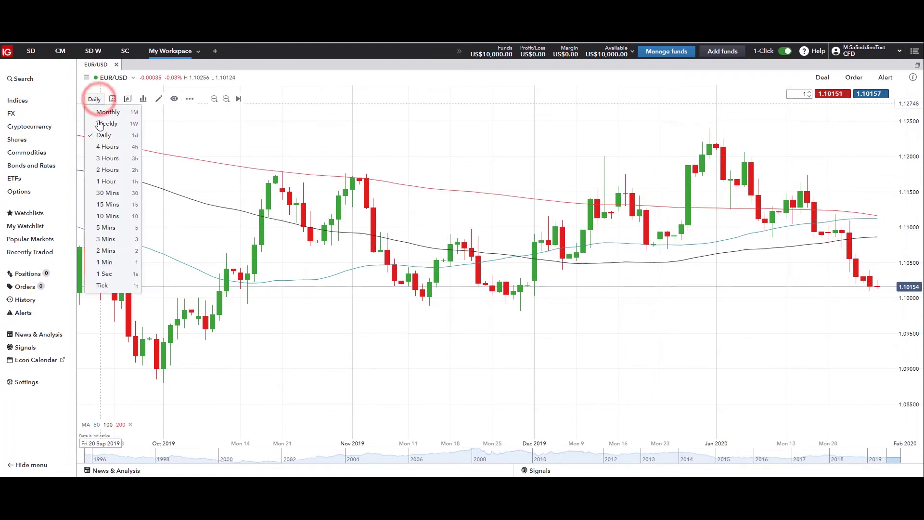
left_click(101, 151)
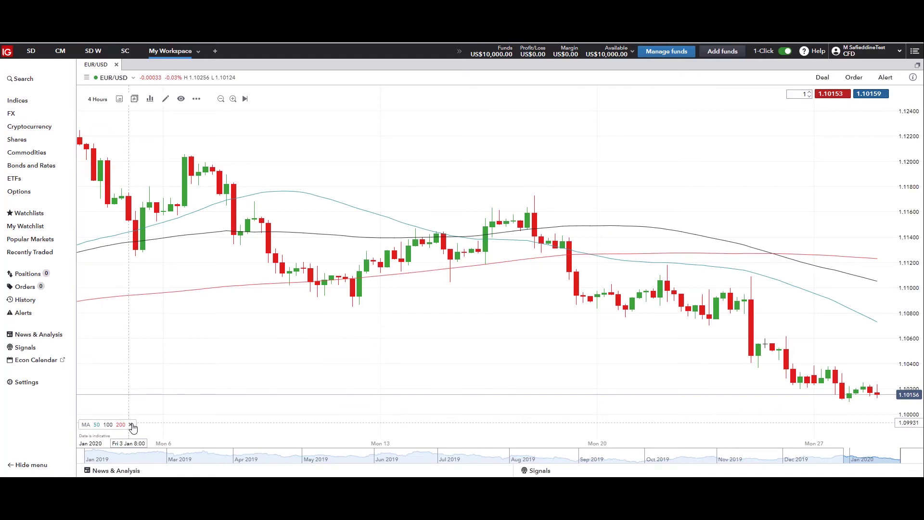
- Remove the moving averages from the EUR/USD chart, then turn the Moving Average indicator on and off again from the indicator list
left_click(131, 424)
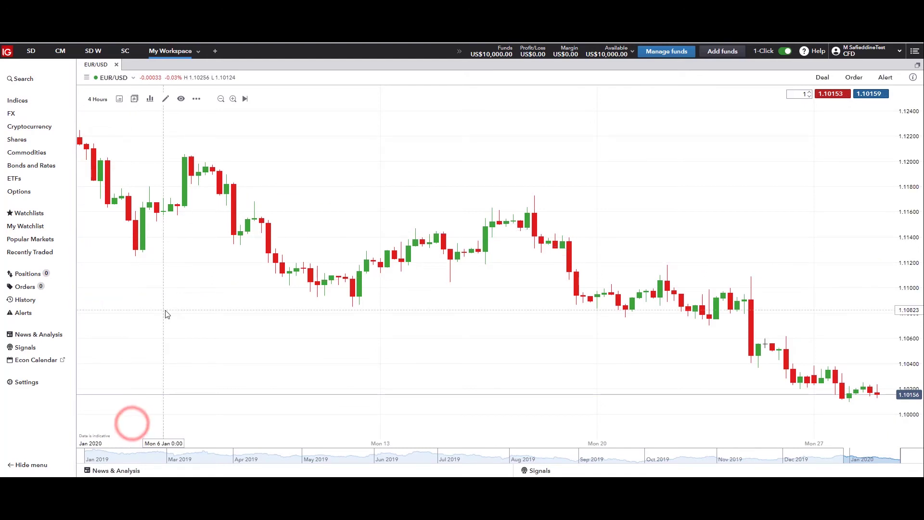
left_click(150, 98)
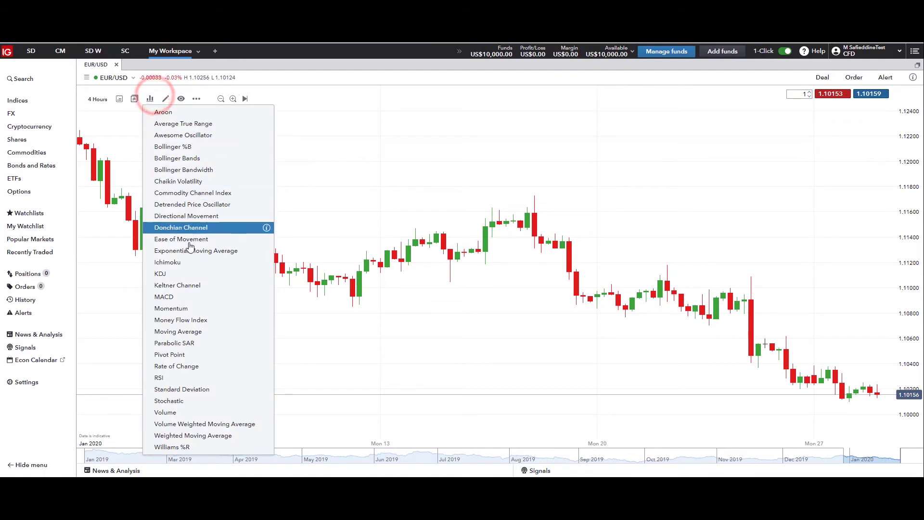
left_click(193, 330)
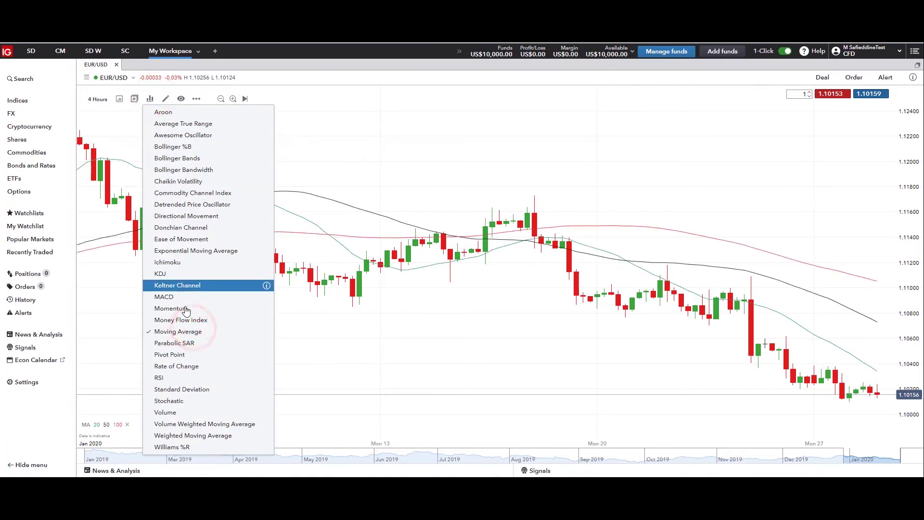
left_click(185, 332)
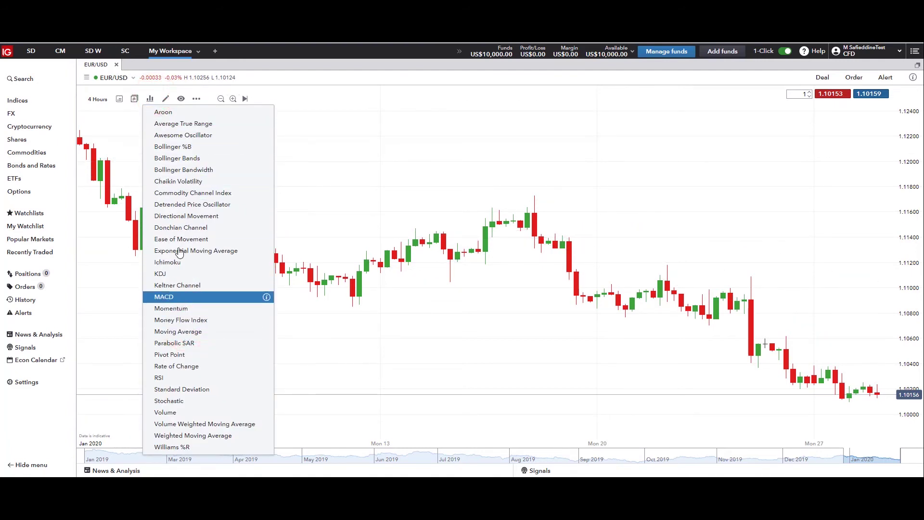
left_click(111, 144)
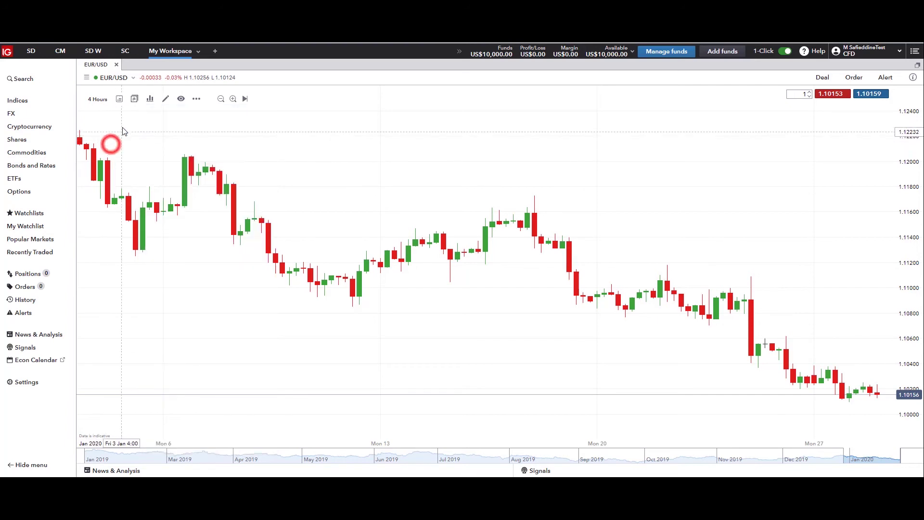
- Show the drawing toolbar on the EUR/USD chart and bring up the chart's own list of drawing tools
left_click(167, 100)
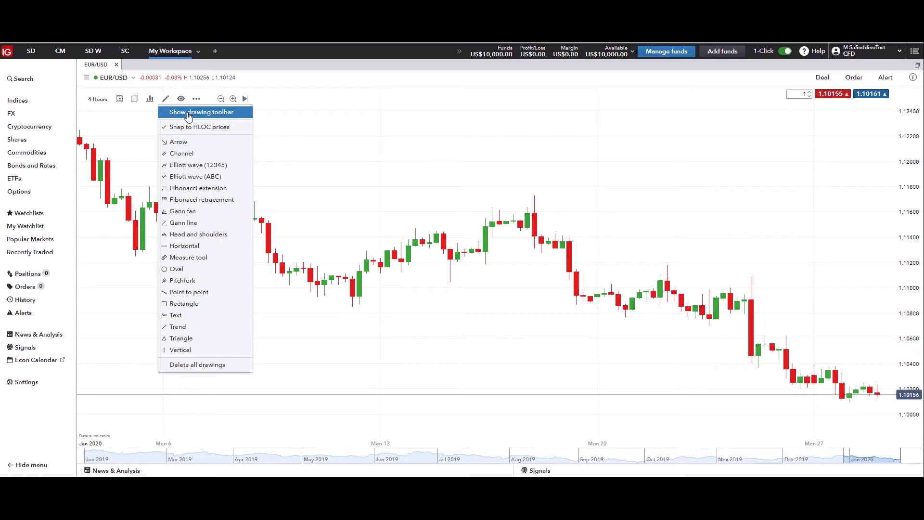
left_click(188, 115)
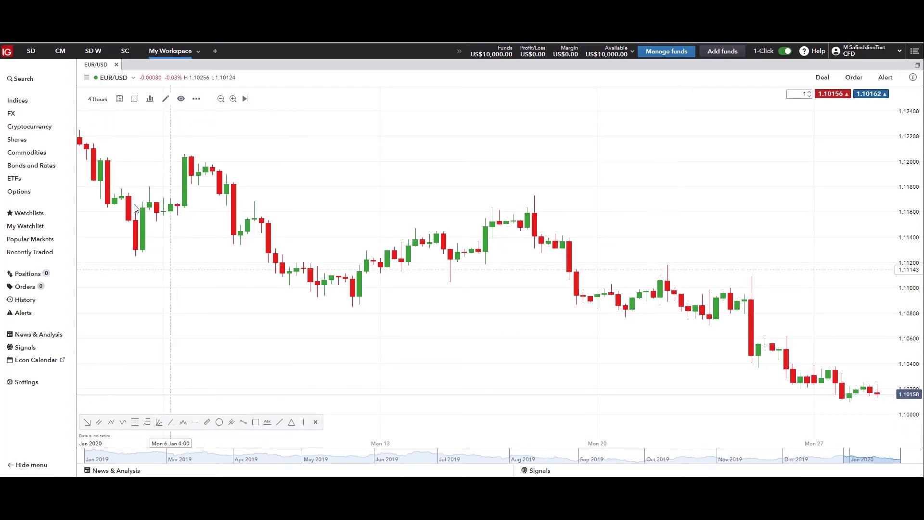
left_click(166, 99)
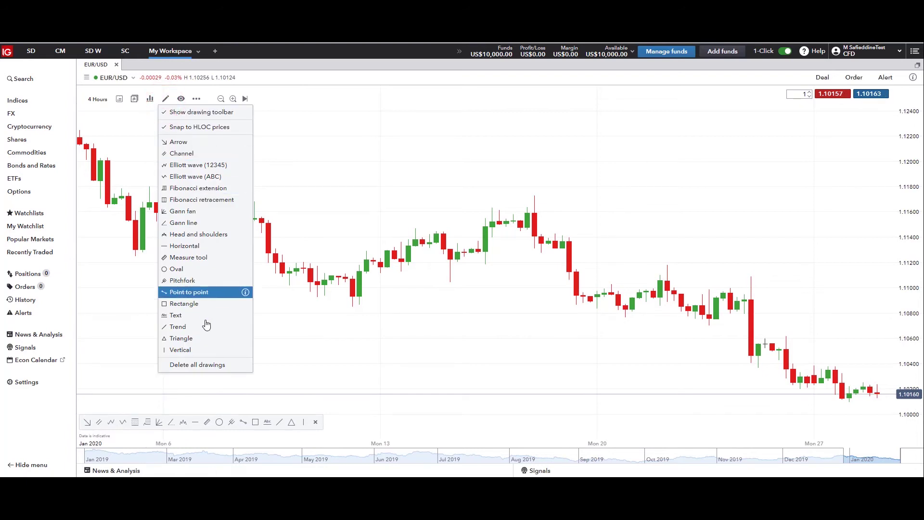
left_click(321, 174)
right_click(322, 176)
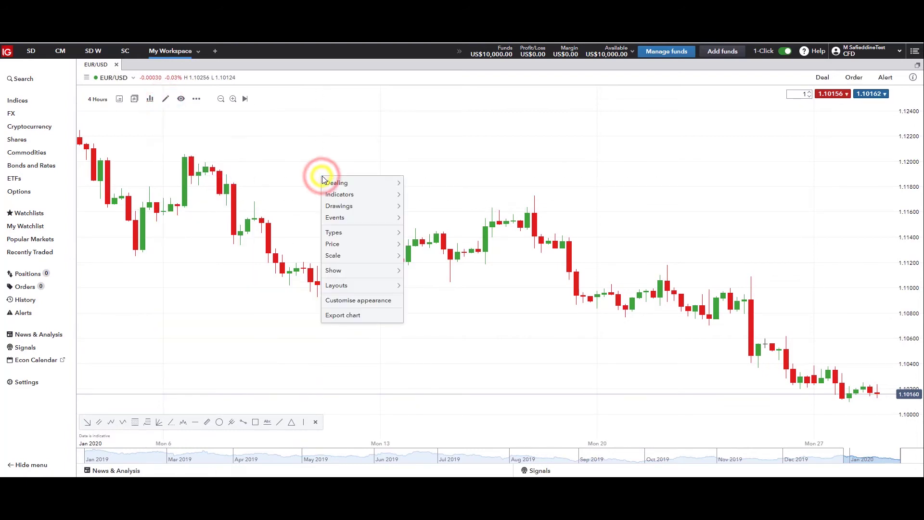
mouse_move(347, 197)
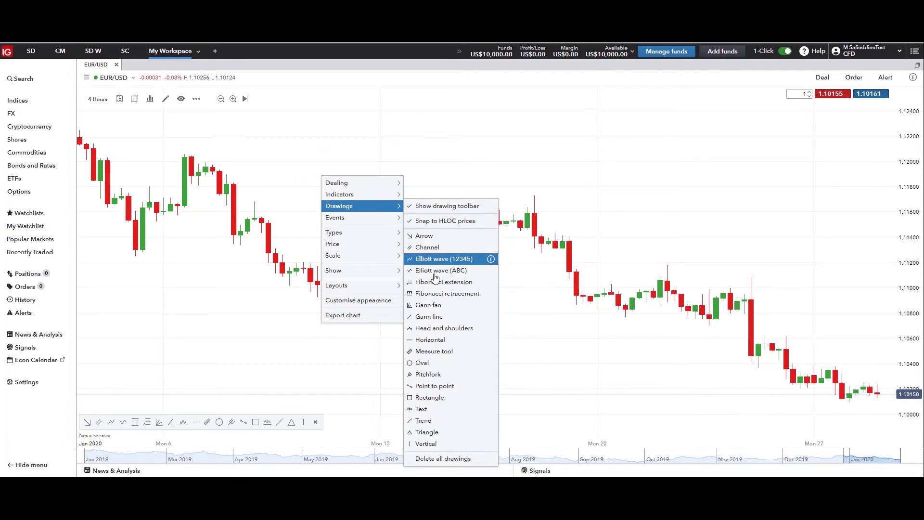
- Place an arrow above the mid-January peak on the EUR/USD chart
left_click(226, 361)
left_click(87, 421)
left_click(535, 185)
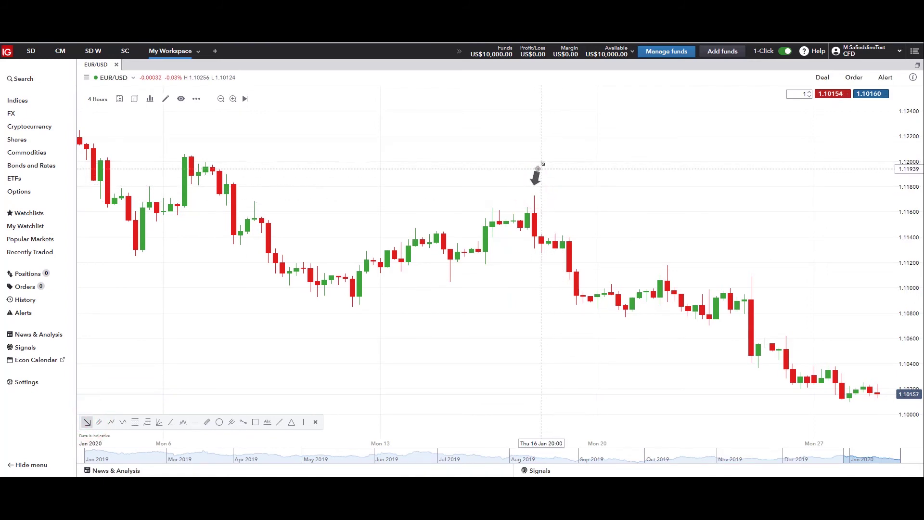
- Draw a descending channel around the price fall from the mid-January peak to the latest candles
left_click(99, 422)
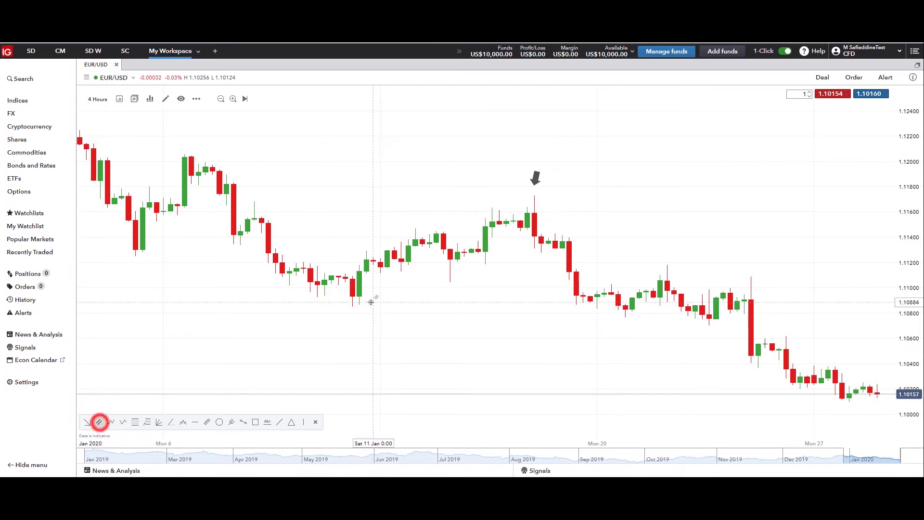
left_click(549, 207)
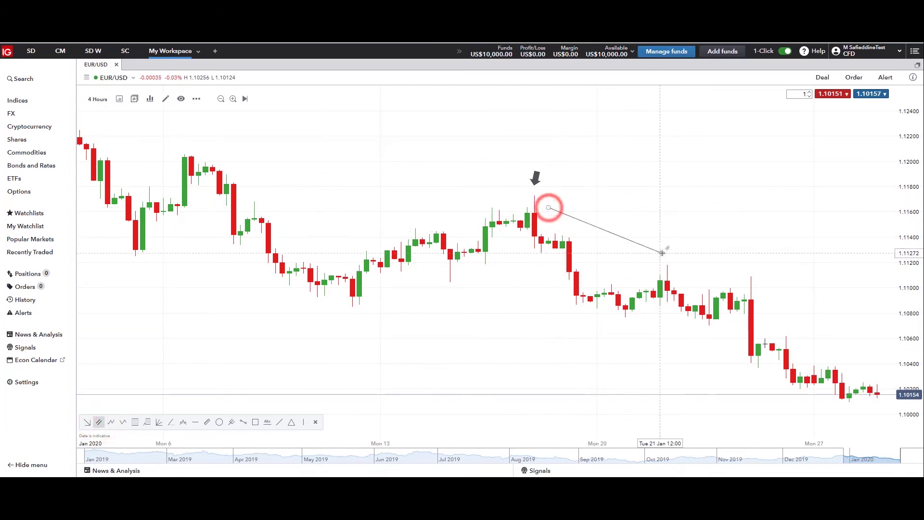
left_click(875, 352)
left_click(829, 417)
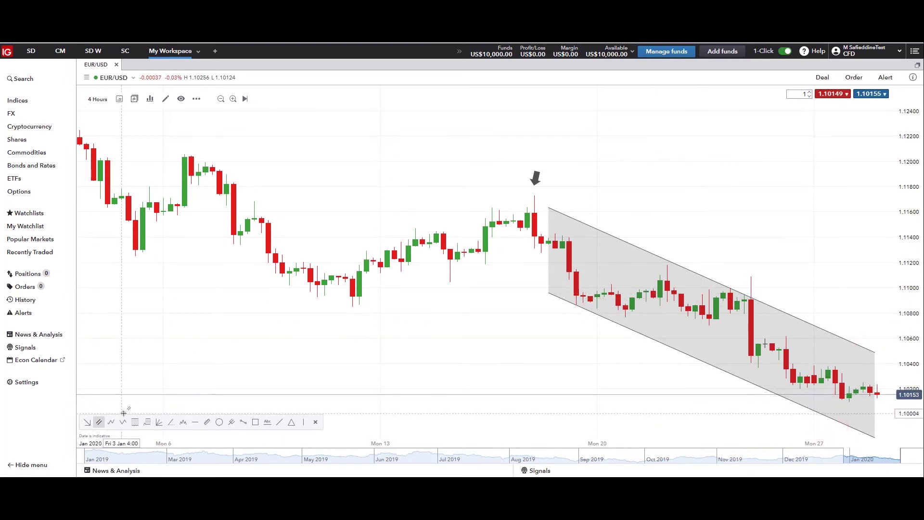
- Draw a rectangle around the sideways price range before the mid-January peak, then bring up its options and dismiss them
left_click(256, 423)
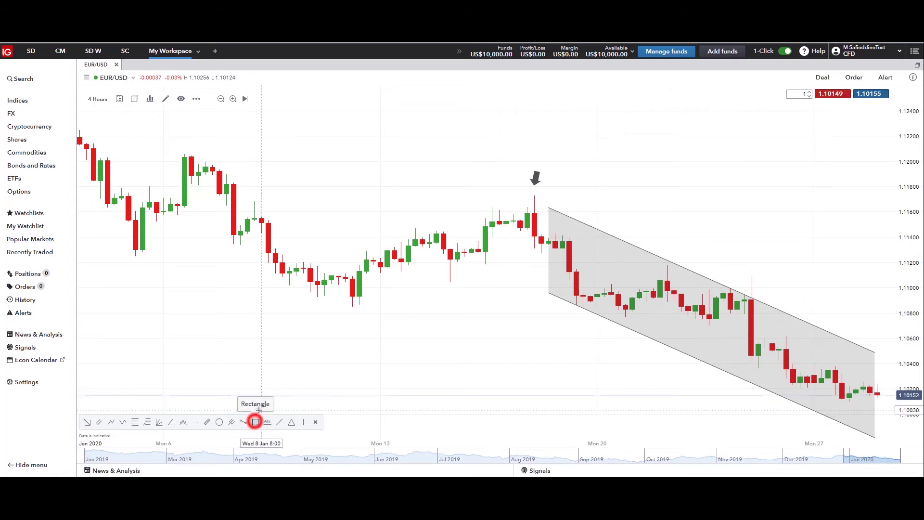
left_click(286, 230)
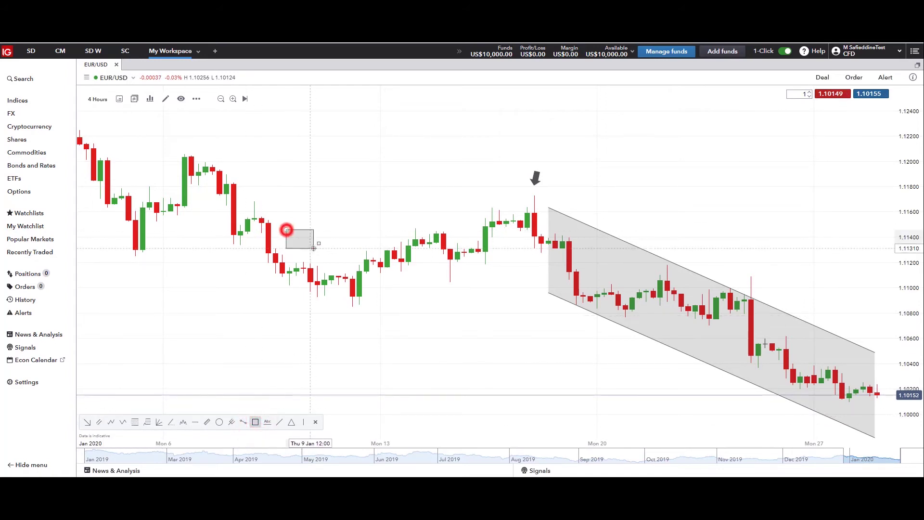
left_click(508, 304)
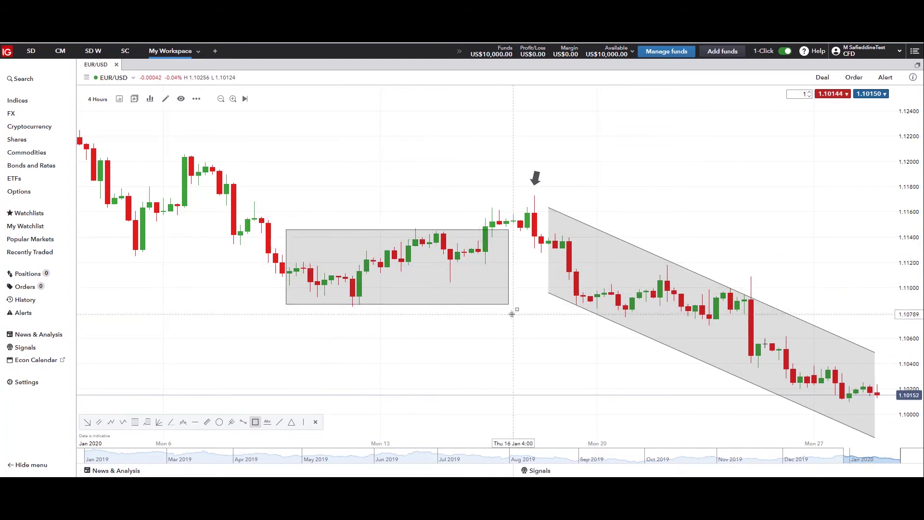
right_click(419, 304)
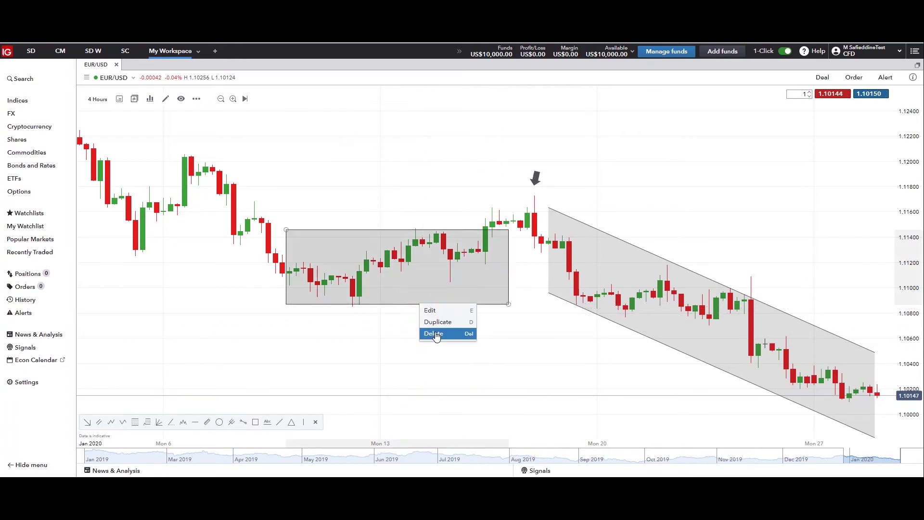
left_click(379, 340)
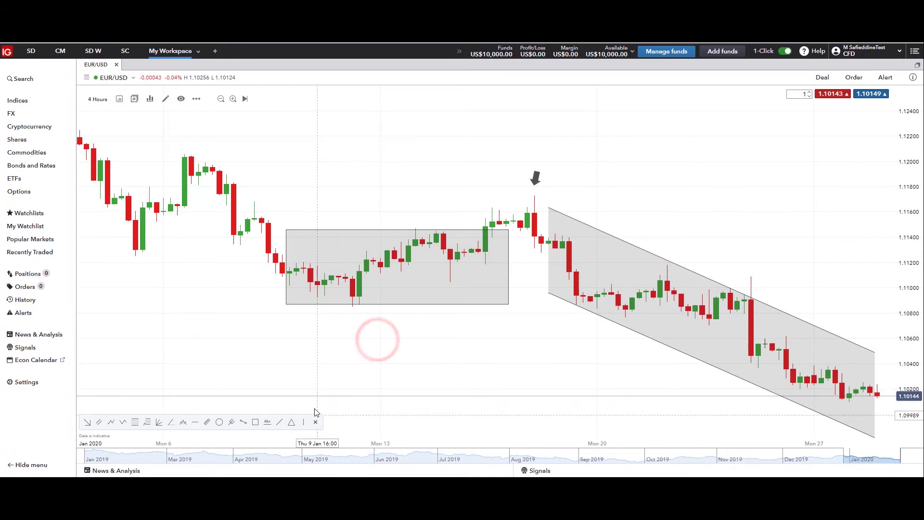
- Delete all drawings from the EUR/USD chart and hide the drawing toolbar
left_click(166, 99)
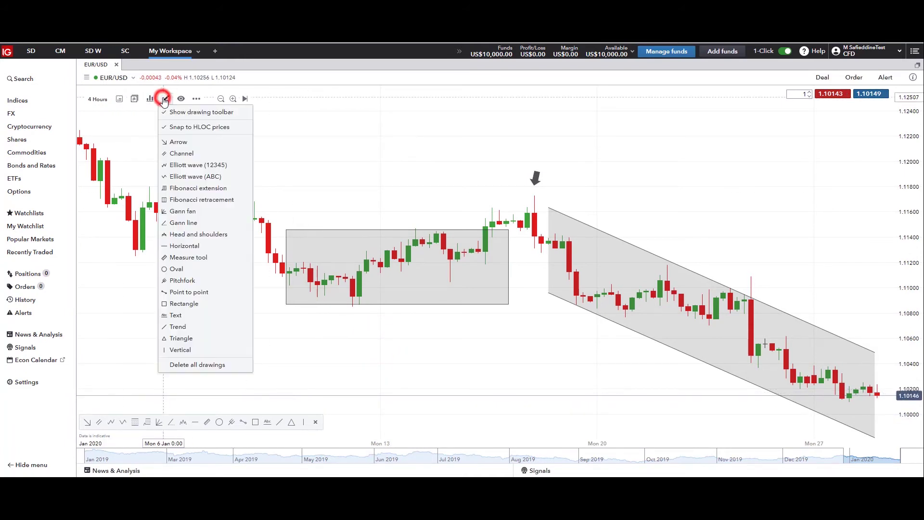
left_click(222, 365)
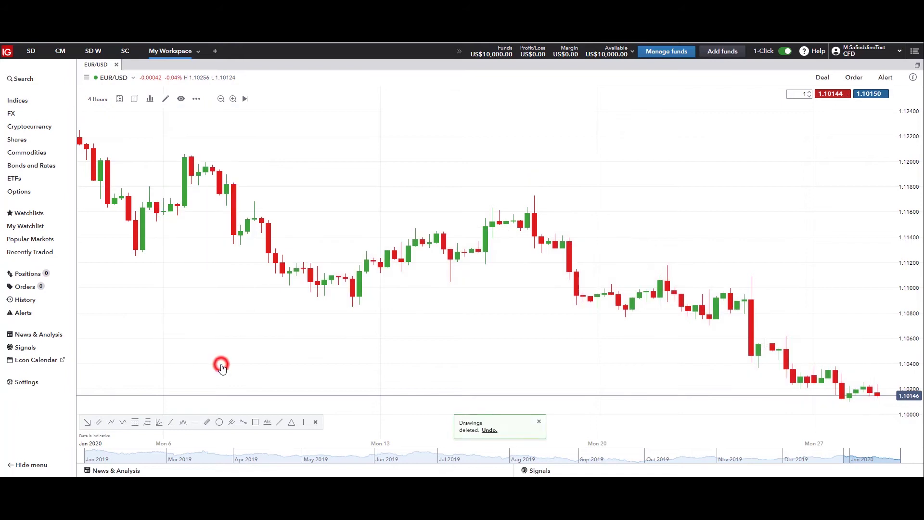
left_click(165, 100)
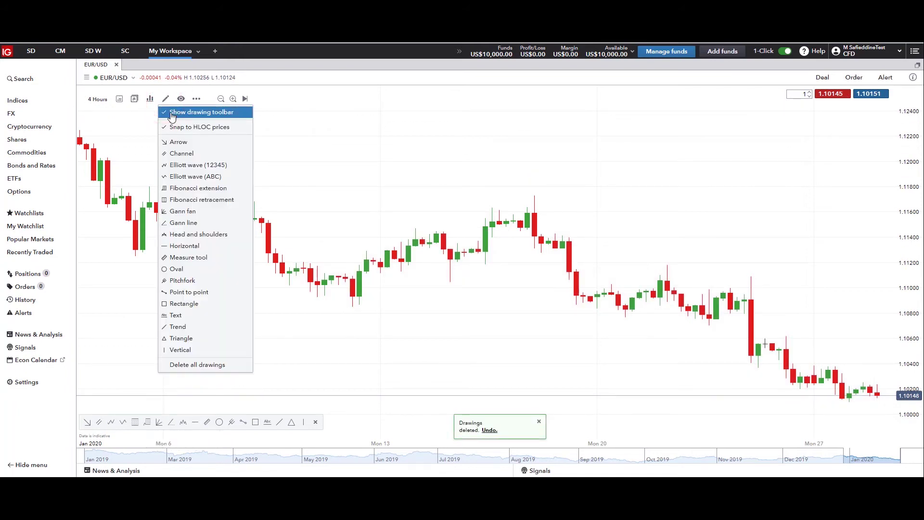
left_click(324, 365)
left_click(316, 423)
left_click(539, 422)
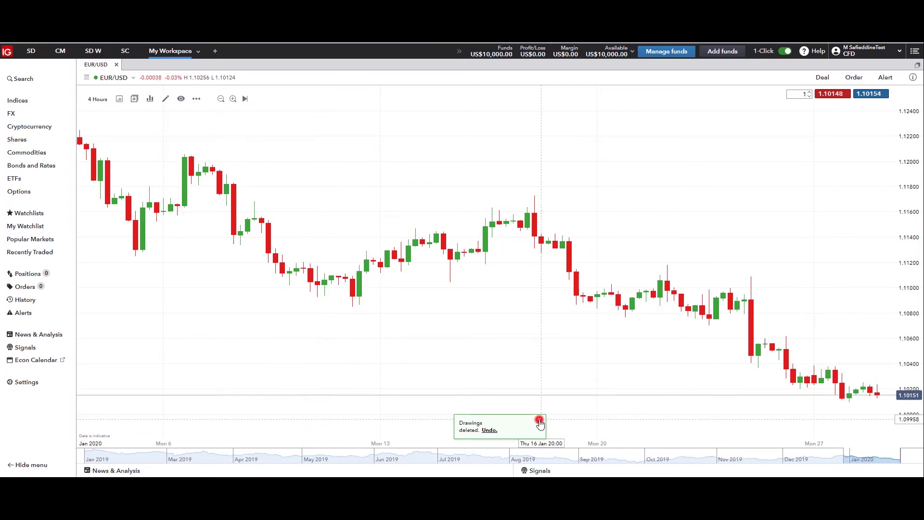
- Look over the chart's drawing and display options, then view the account's open positions and close that view
left_click(166, 99)
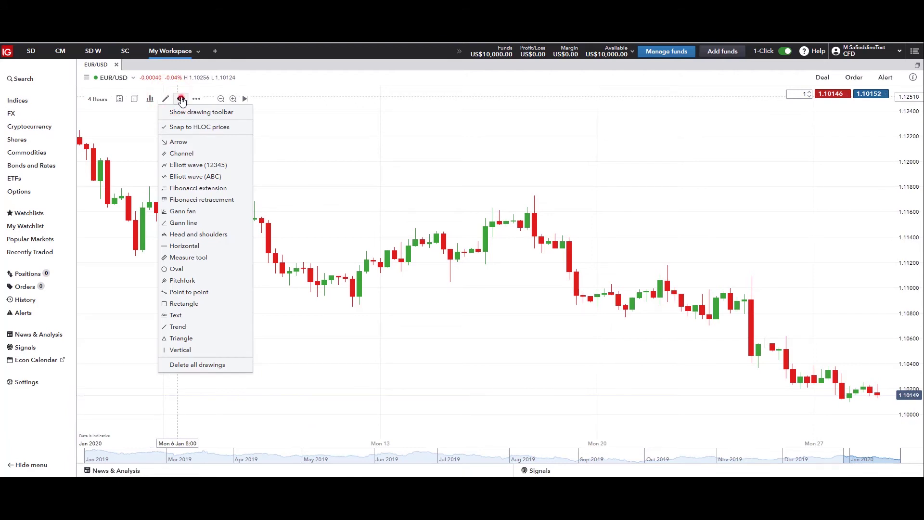
left_click(182, 99)
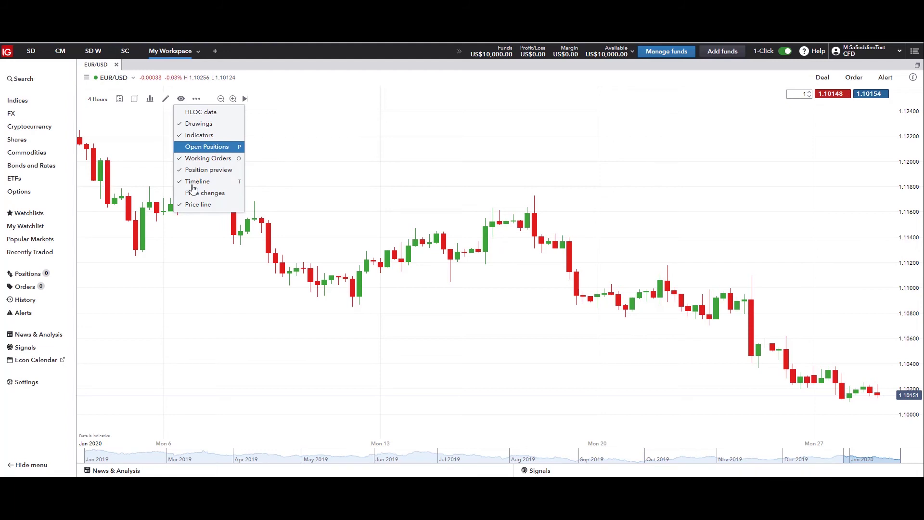
left_click(152, 243)
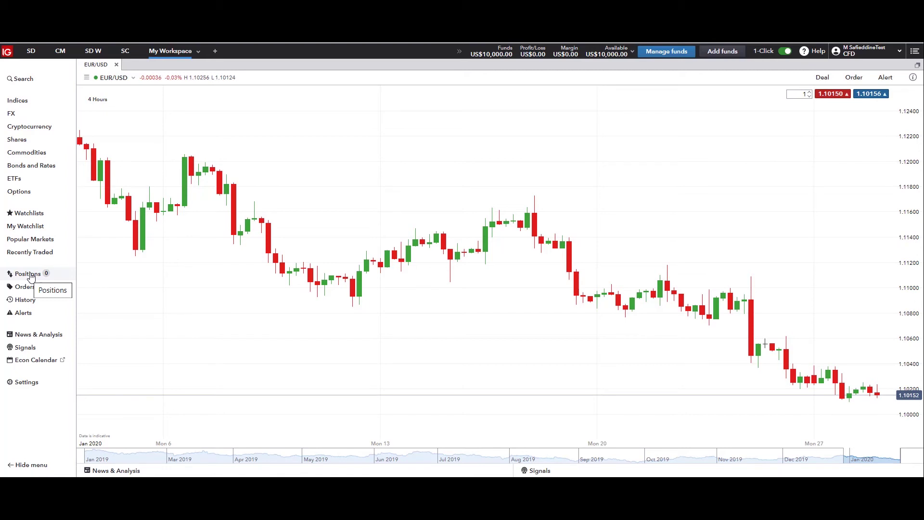
left_click(29, 274)
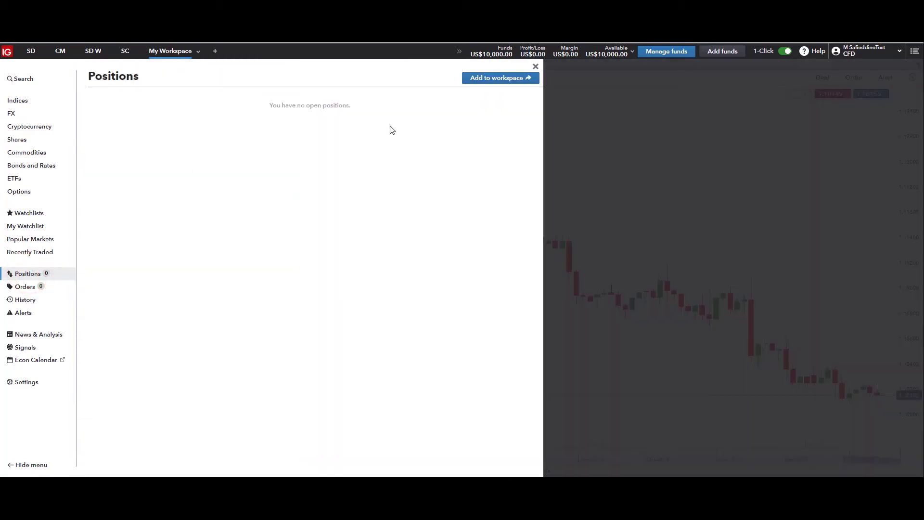
left_click(535, 67)
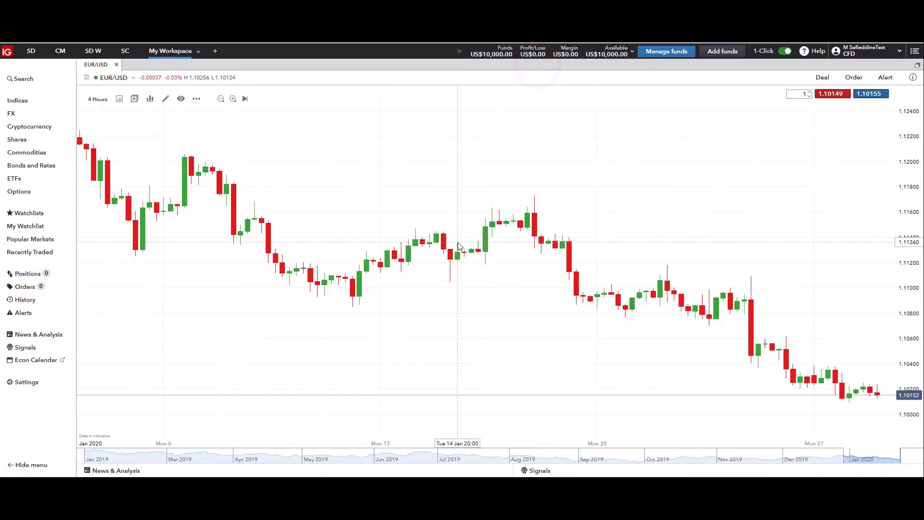
- Show Open Positions on the EUR/USD chart and hide its Price line
left_click(181, 99)
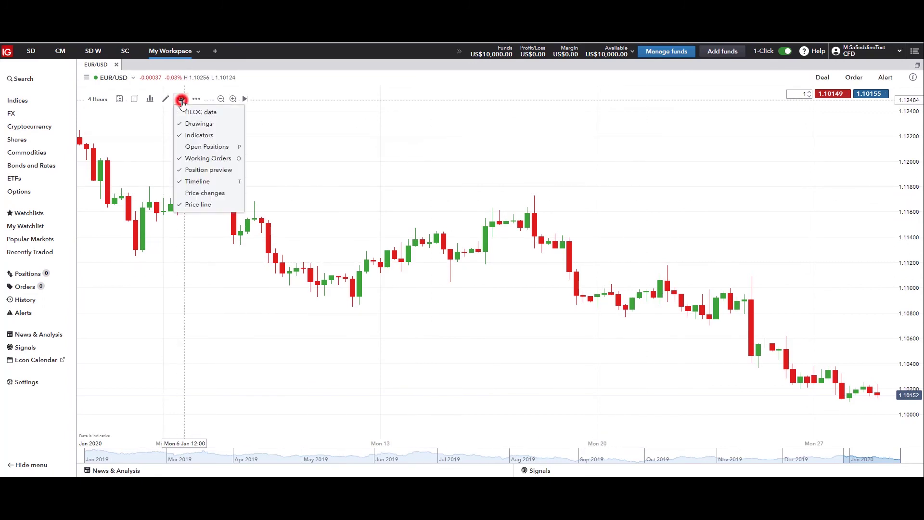
left_click(193, 146)
left_click(203, 206)
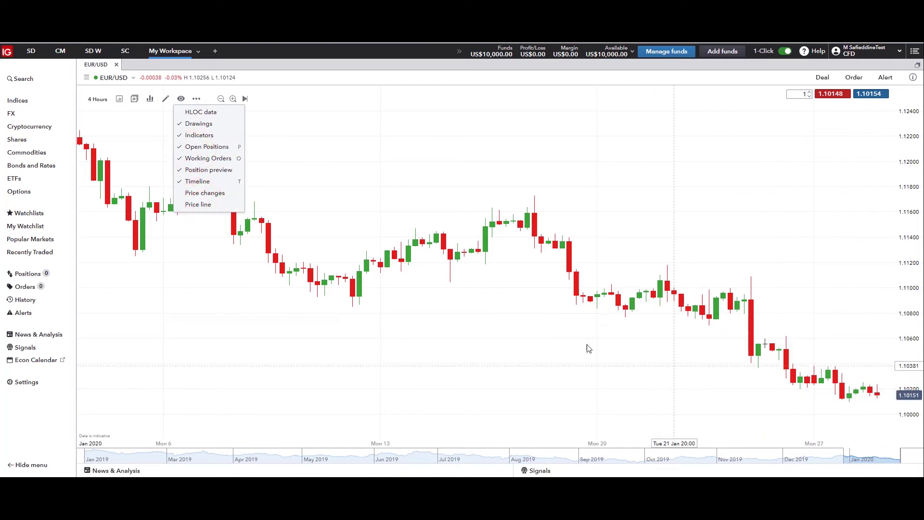
left_click(333, 214)
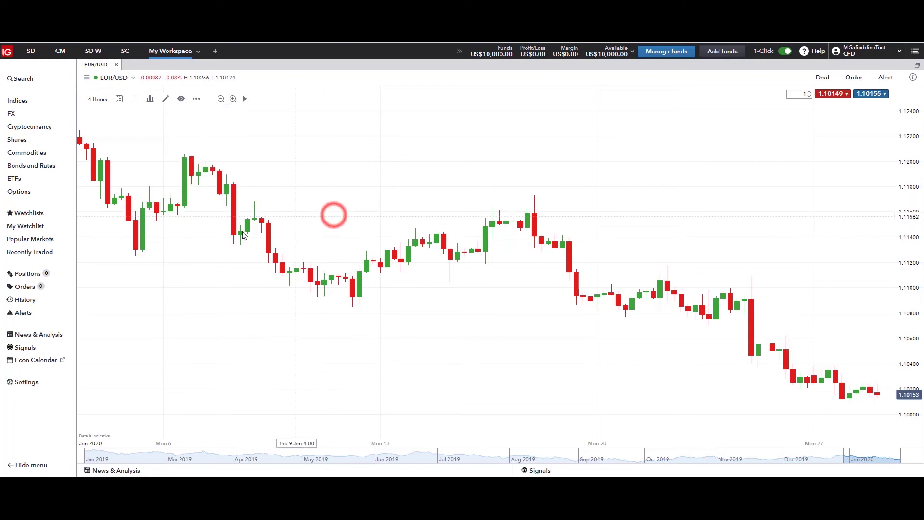
- Turn the Price line back on for the EUR/USD chart and check it against earlier price history
left_click(181, 98)
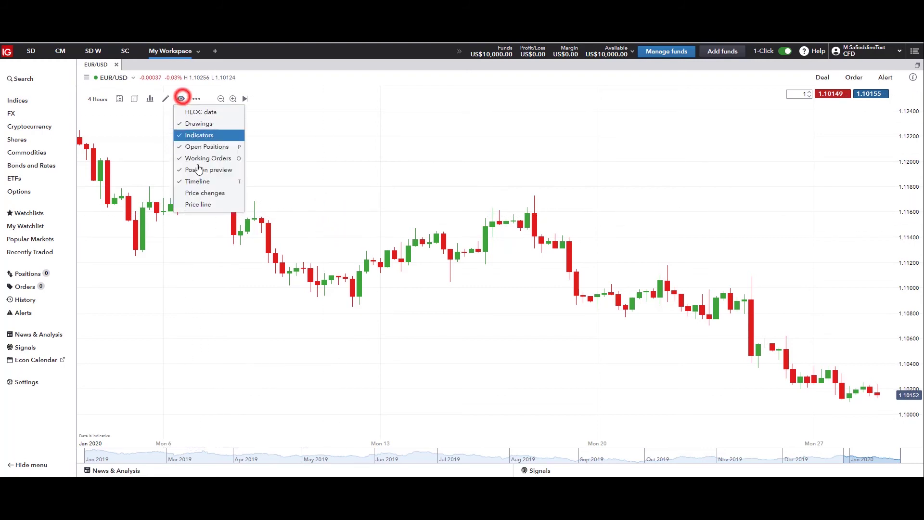
left_click(206, 204)
left_click_drag(198, 227, 378, 245)
scroll(450, 234, "down", 5)
left_click(380, 315)
left_click_drag(392, 317, 579, 330)
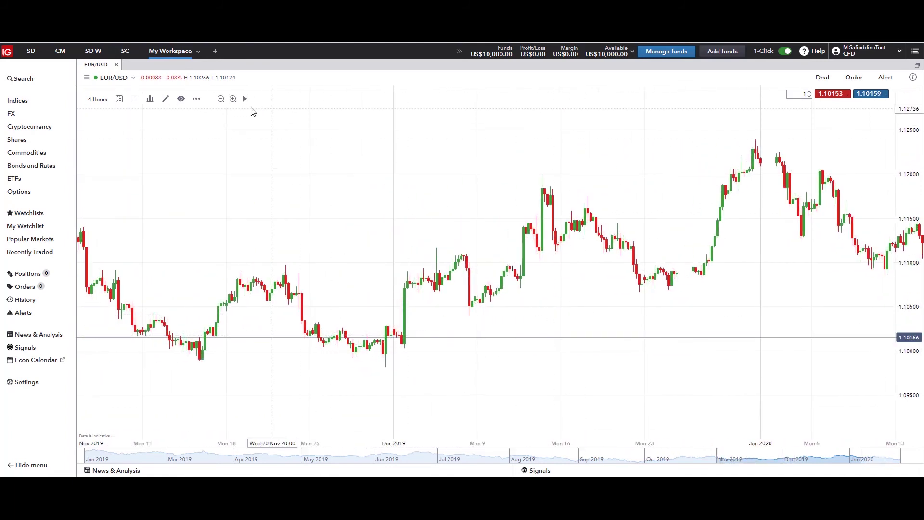
- Turn the Price line off and on again, and return the chart to the most recent prices
left_click(188, 99)
left_click(197, 205)
left_click(197, 204)
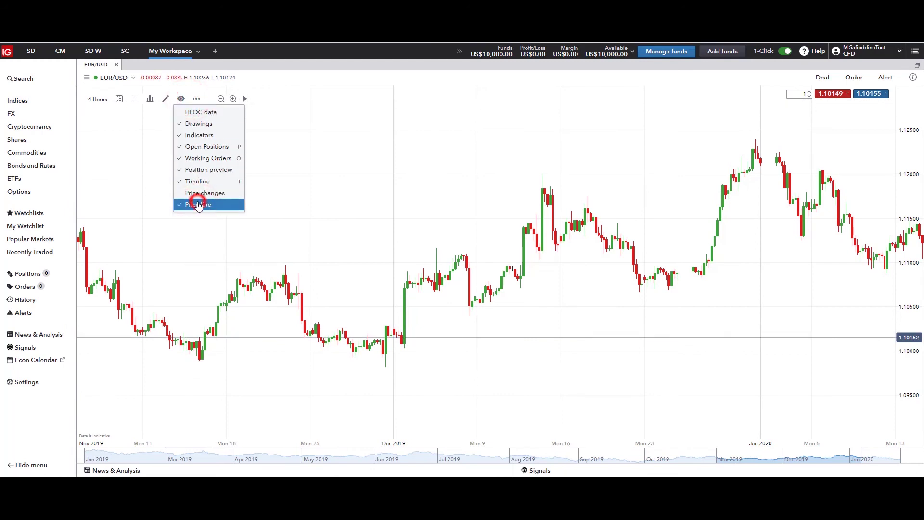
left_click(356, 153)
left_click_drag(461, 195, 144, 202)
left_click_drag(539, 212, 390, 213)
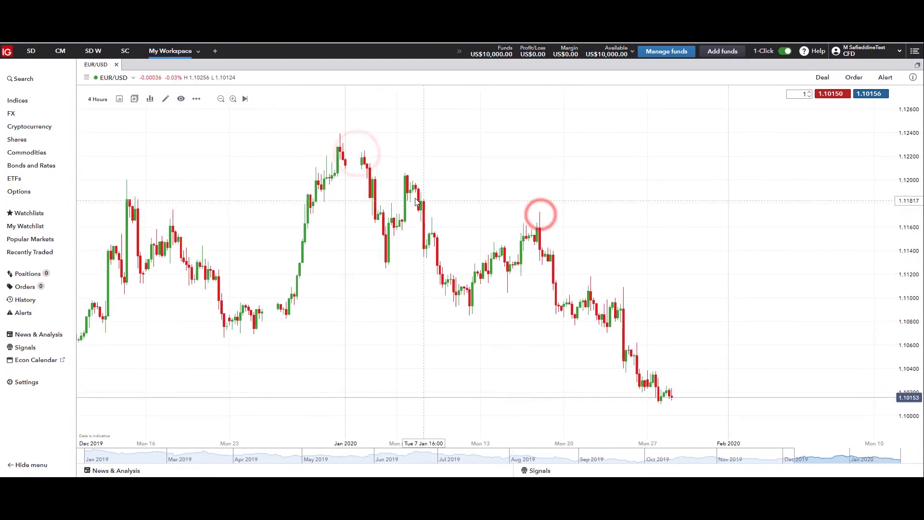
left_click(245, 99)
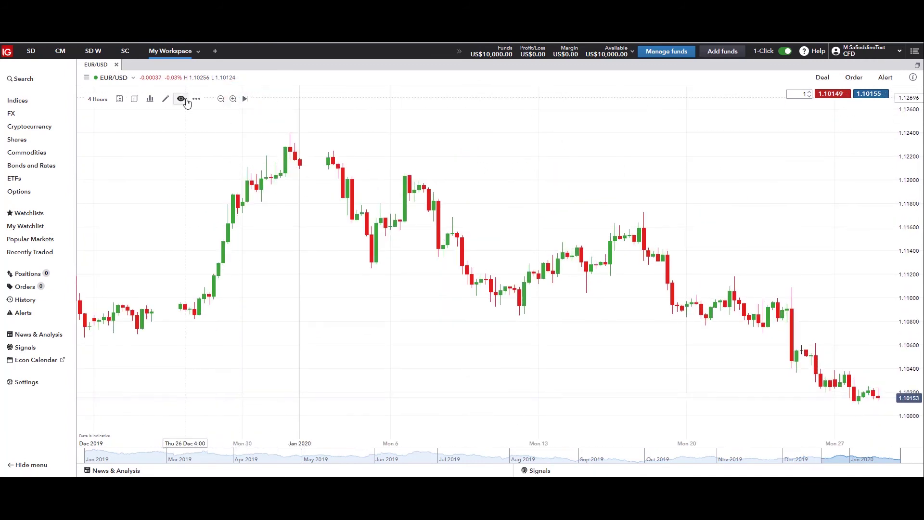
- Show all United States economic events on the EUR/USD chart
left_click(196, 99)
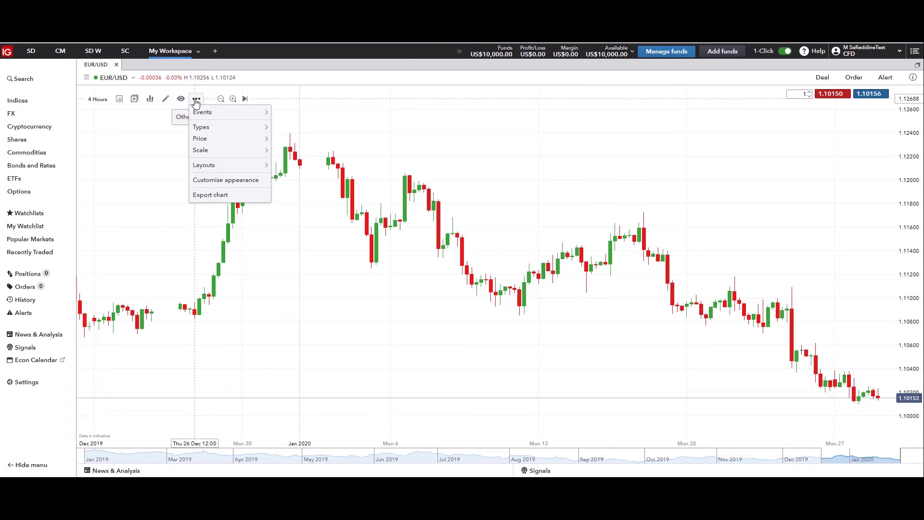
mouse_move(201, 114)
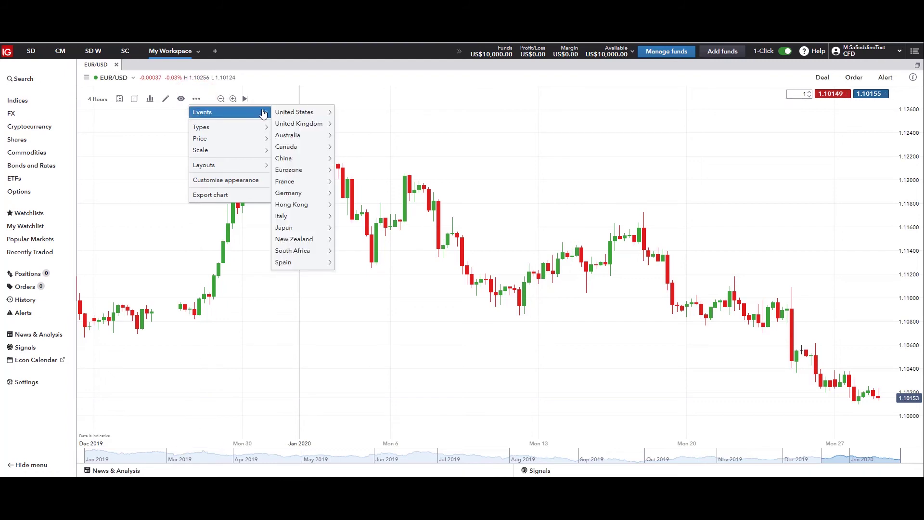
mouse_move(281, 114)
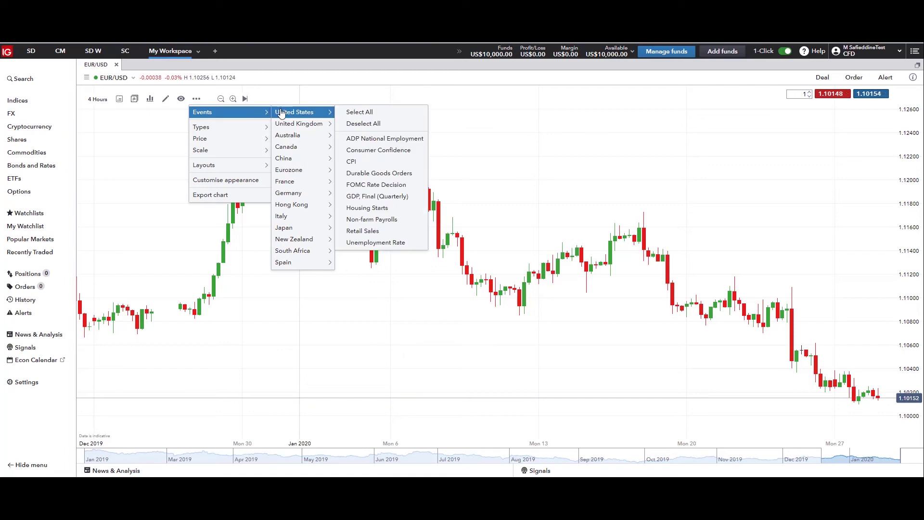
left_click(353, 112)
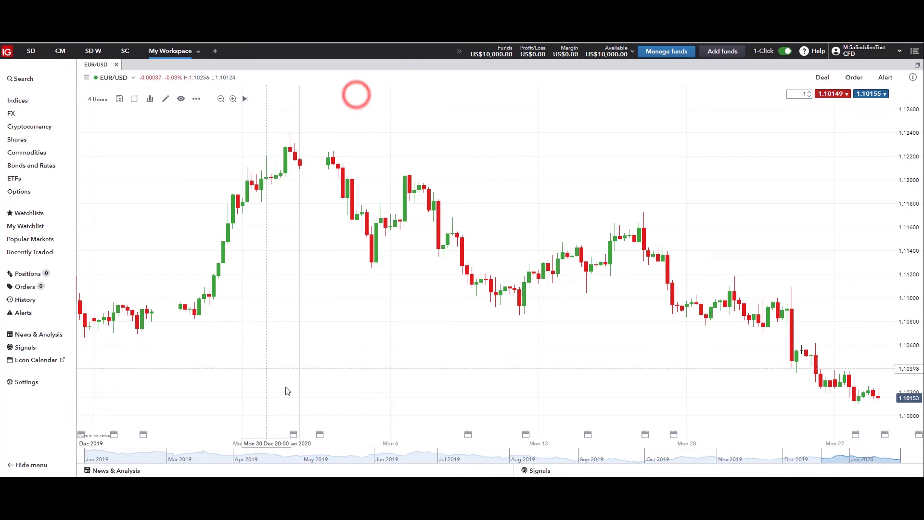
- View the details of the economic event marked on 29 January 2020 and close them
left_click_drag(725, 394, 588, 394)
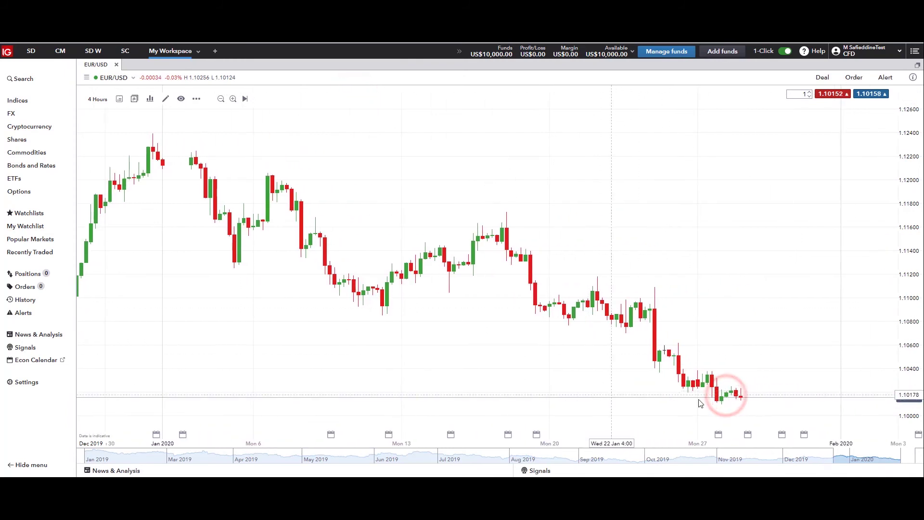
left_click(782, 434)
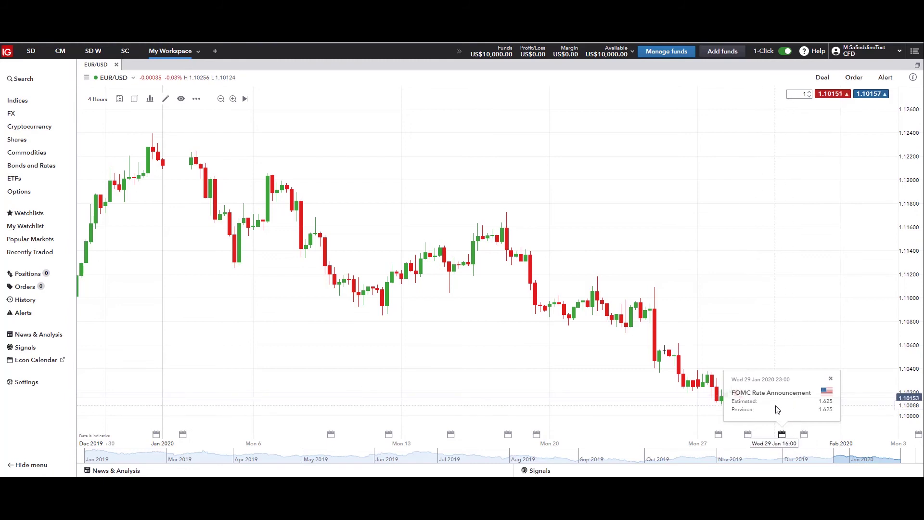
left_click(774, 364)
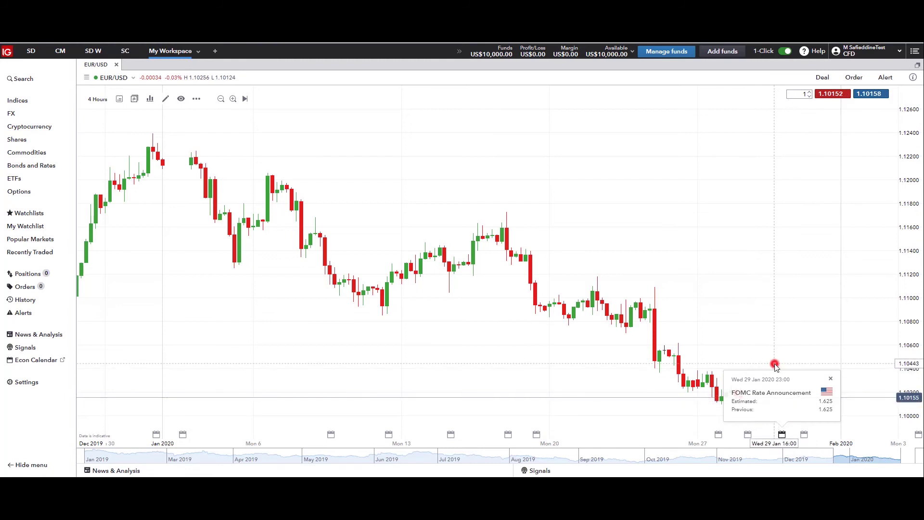
left_click(831, 379)
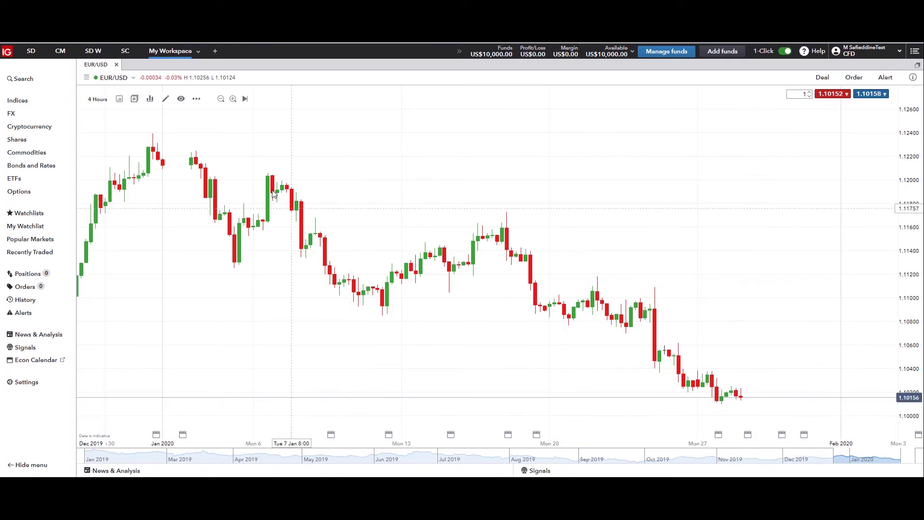
left_click(196, 99)
mouse_move(191, 111)
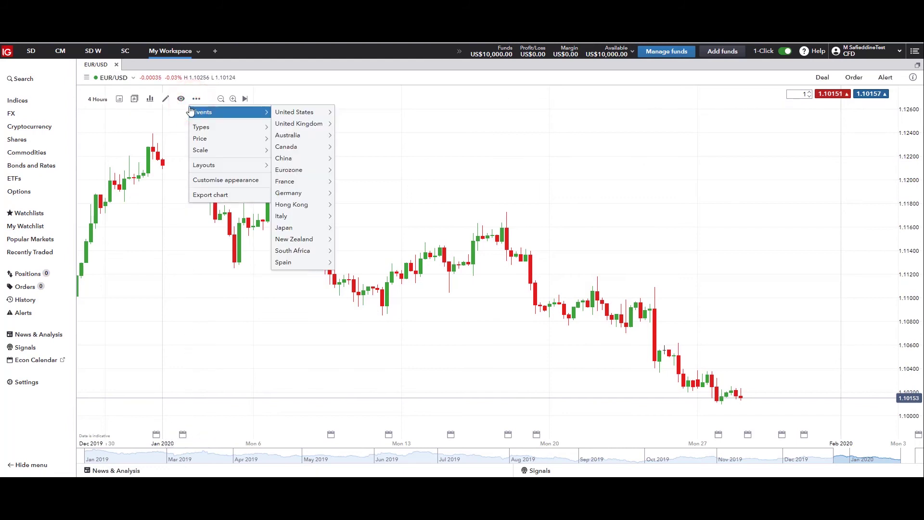
left_click(108, 159)
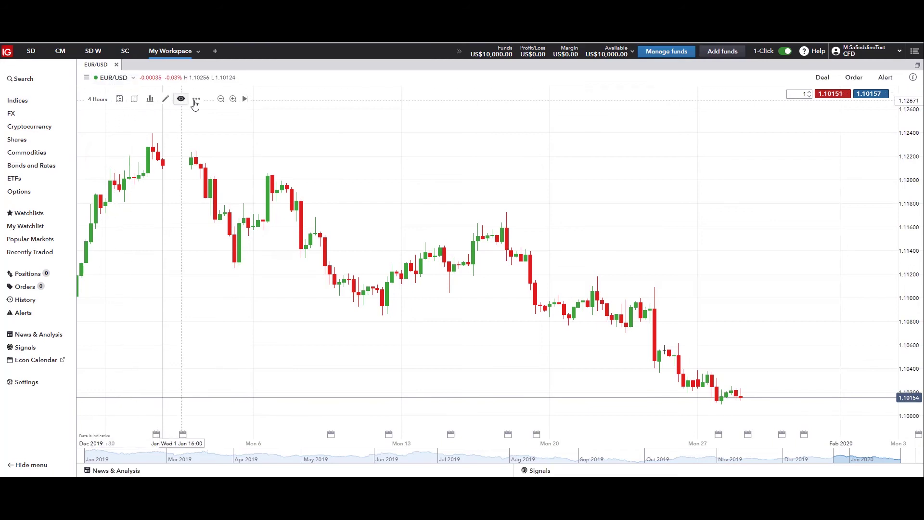
- Show all Eurozone economic events on the EUR/USD chart and check the Eurozone event selection
left_click(196, 99)
mouse_move(291, 113)
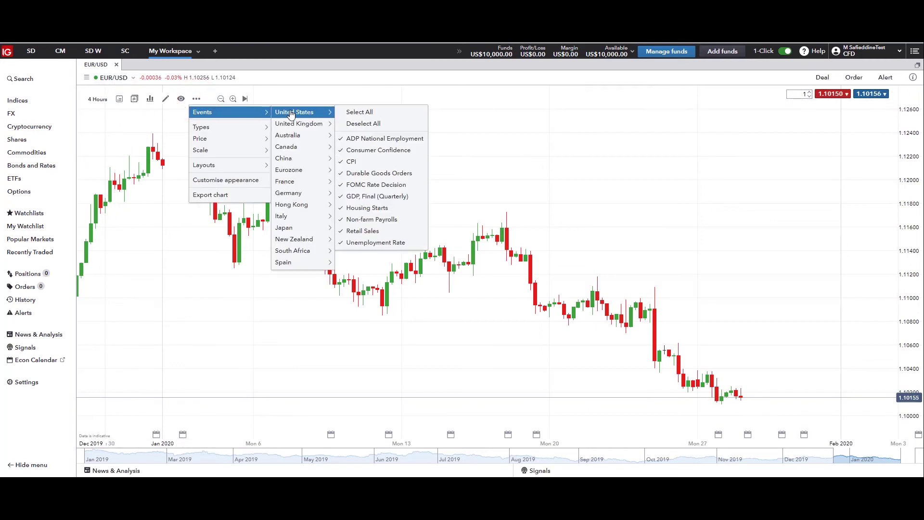
mouse_move(298, 176)
left_click(351, 171)
mouse_move(299, 129)
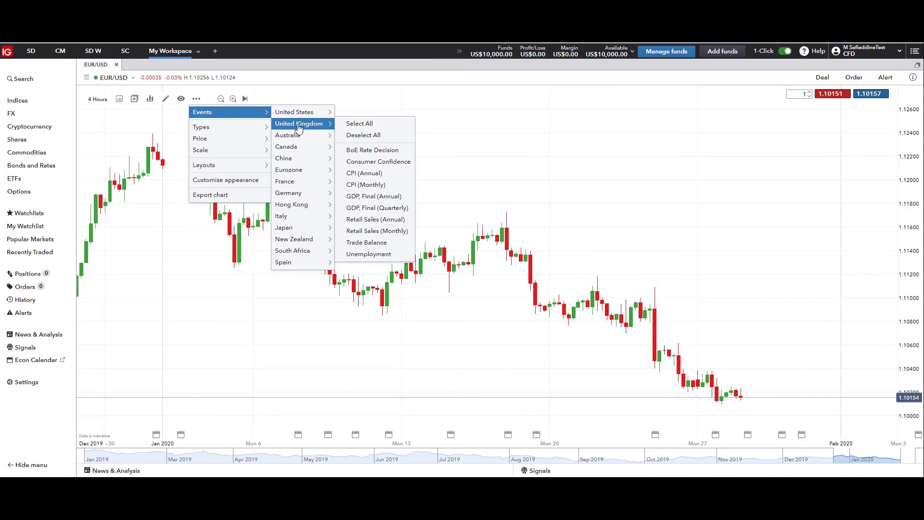
mouse_move(311, 170)
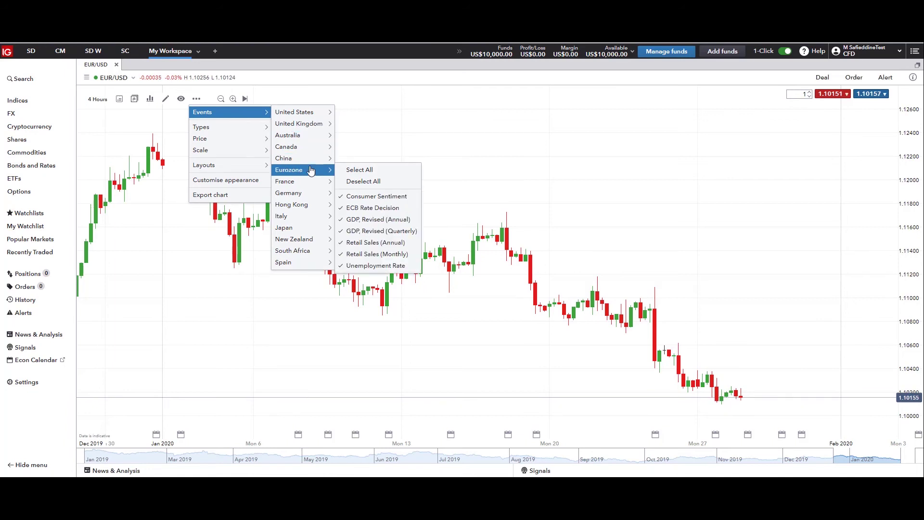
- Change the EUR/USD chart type to Heikin-Ashi and then to Line
mouse_move(246, 130)
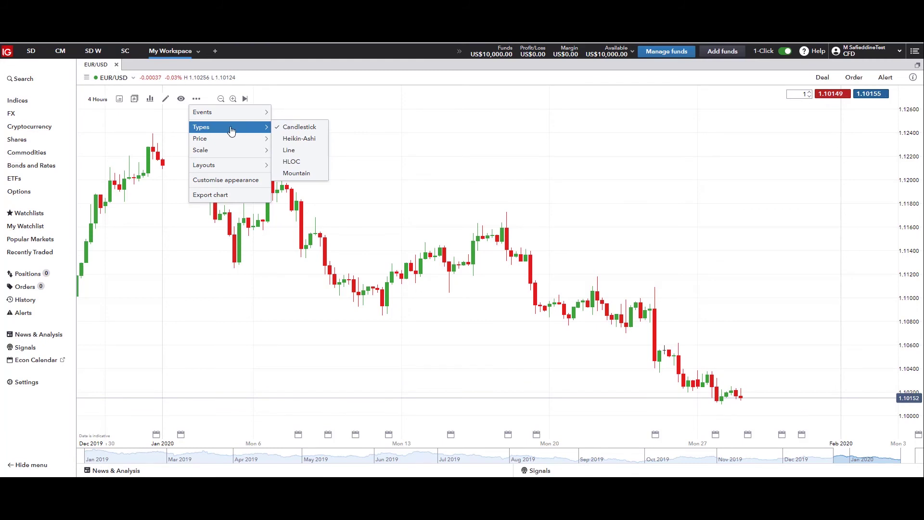
left_click(299, 138)
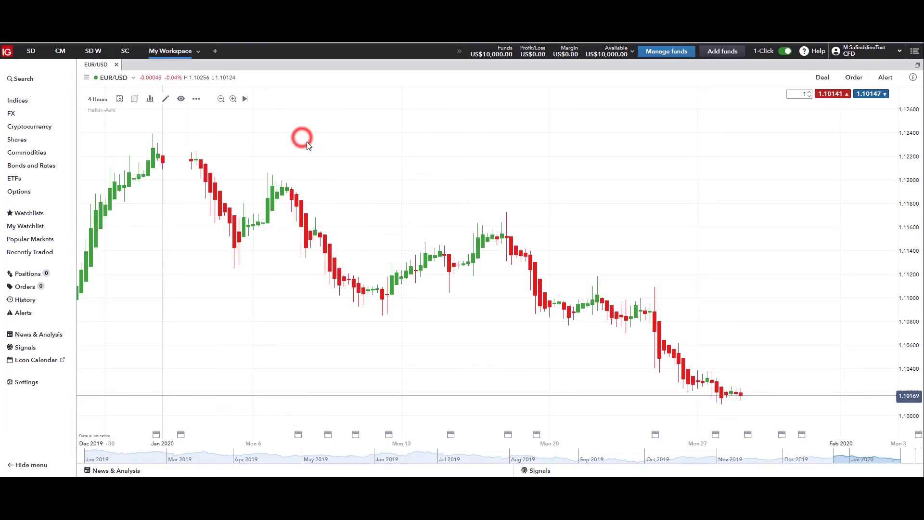
right_click(320, 153)
mouse_move(353, 184)
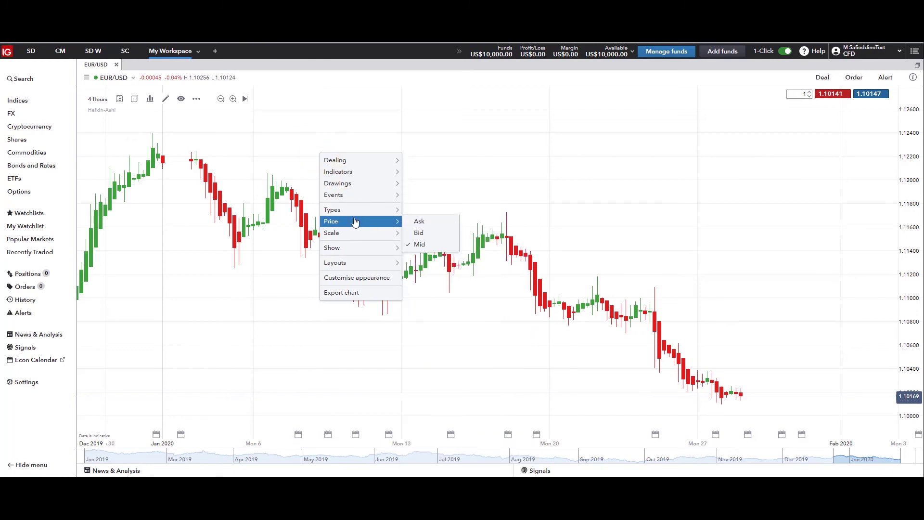
mouse_move(353, 210)
left_click(426, 232)
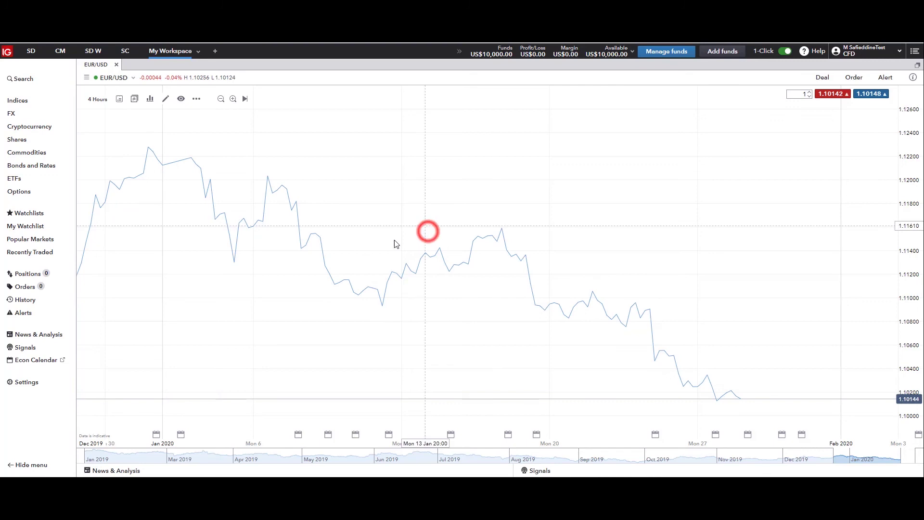
- Switch the EUR/USD chart type to HLOC and then to Mountain
right_click(360, 196)
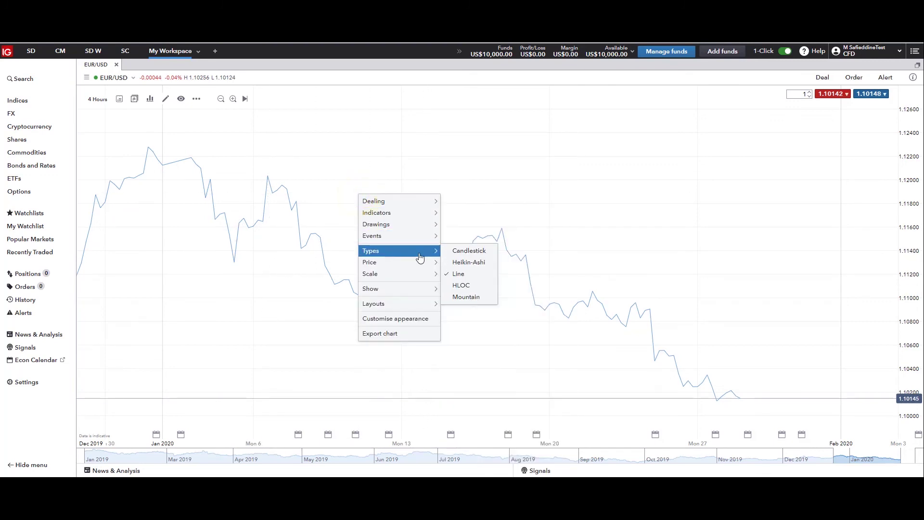
left_click(457, 285)
right_click(397, 220)
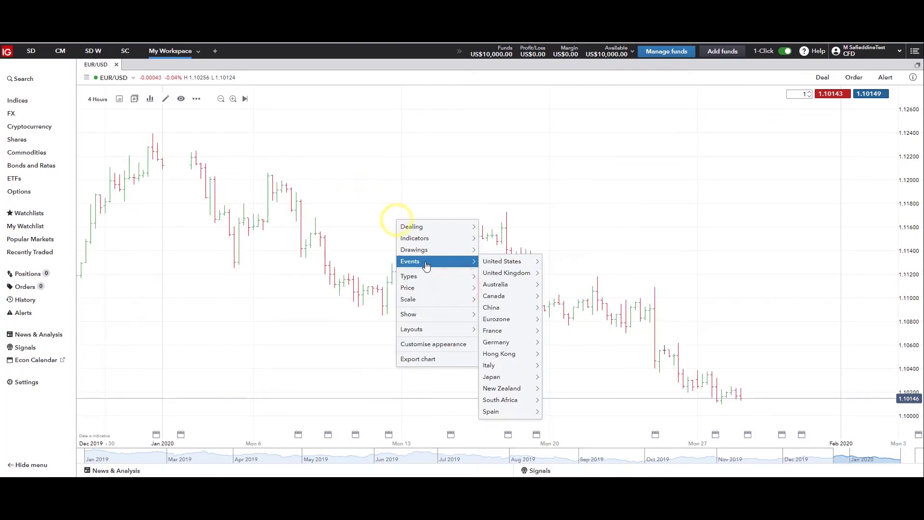
mouse_move(426, 281)
left_click(505, 322)
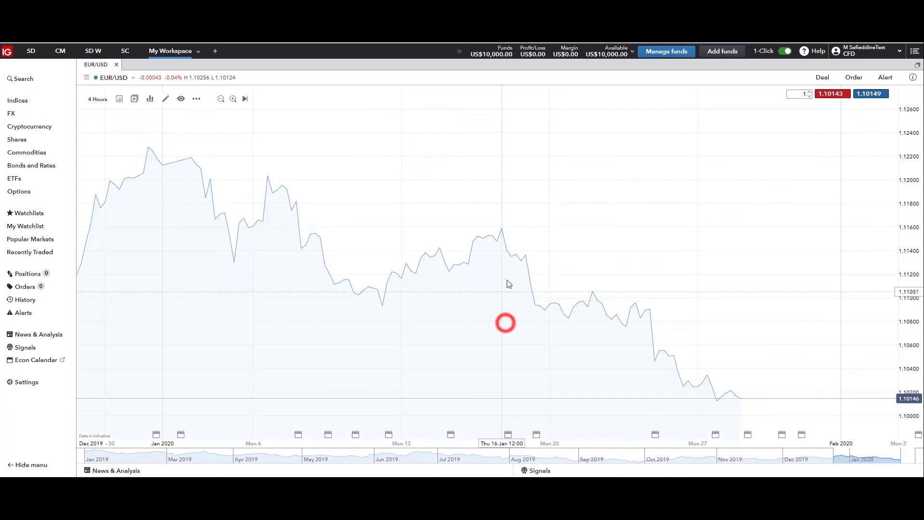
- Set the EUR/USD chart type back to Candlestick
right_click(403, 203)
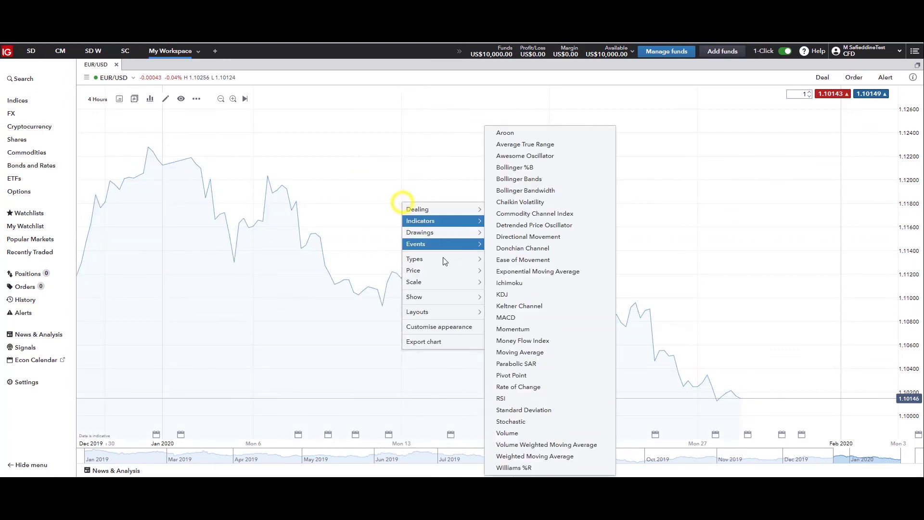
mouse_move(448, 259)
left_click(501, 264)
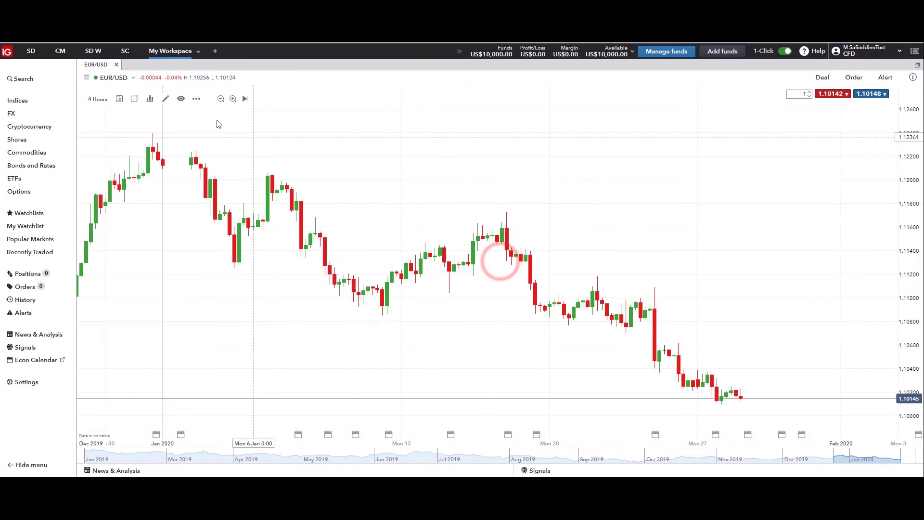
- Check the chart's Price and Scale options, and save the EUR/USD chart layout under the name MS
left_click(196, 99)
mouse_move(196, 111)
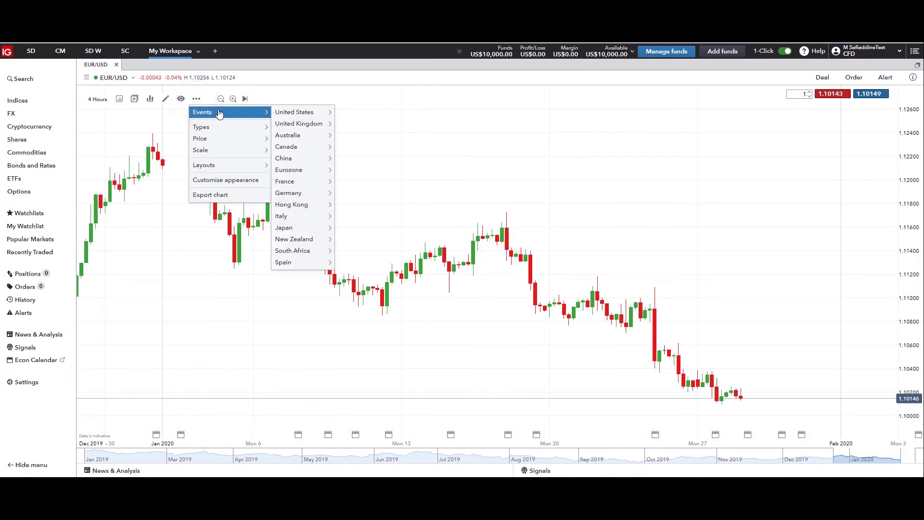
mouse_move(224, 140)
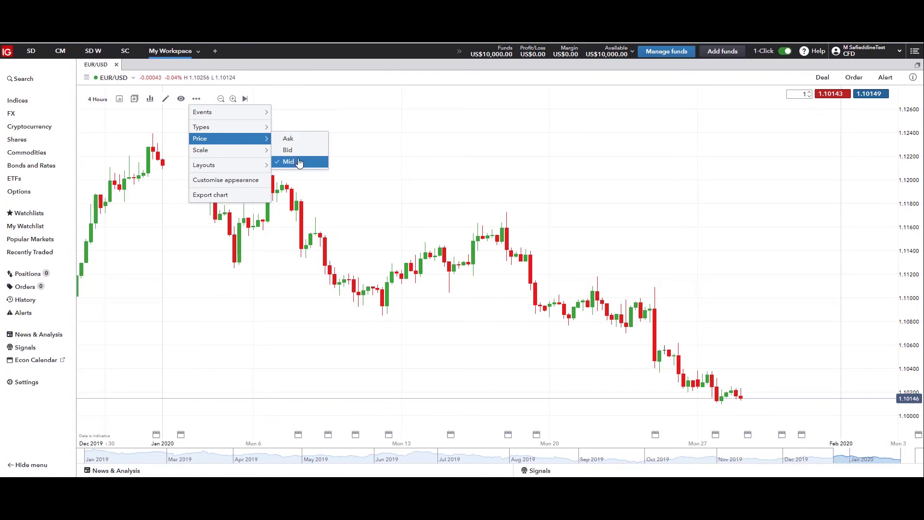
mouse_move(267, 157)
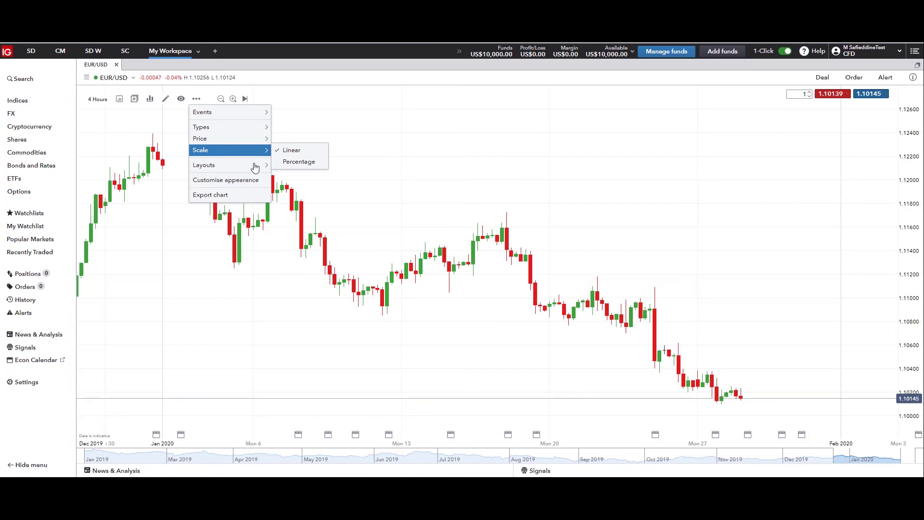
mouse_move(252, 171)
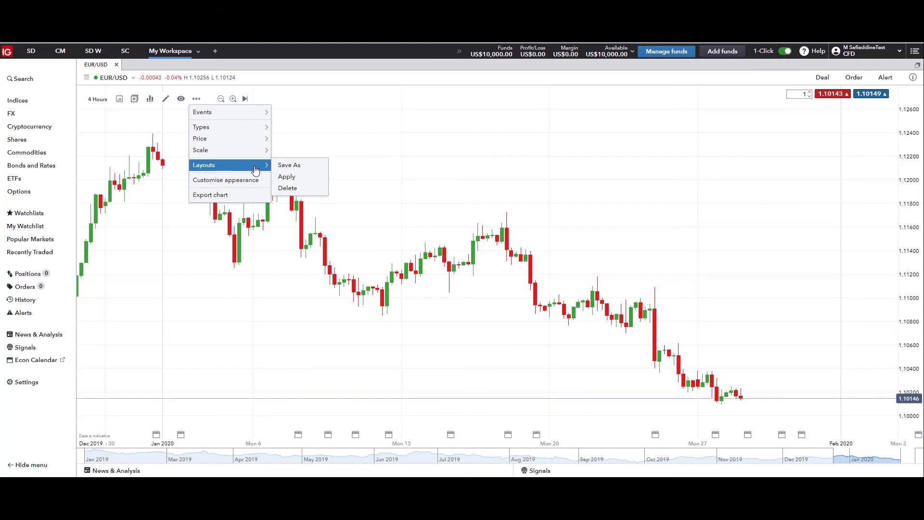
left_click(281, 166)
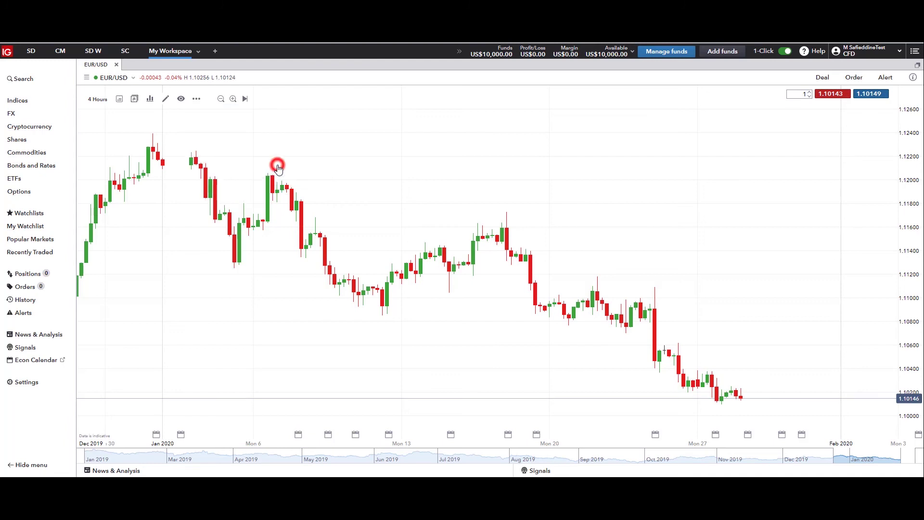
left_click(523, 270)
type("M")
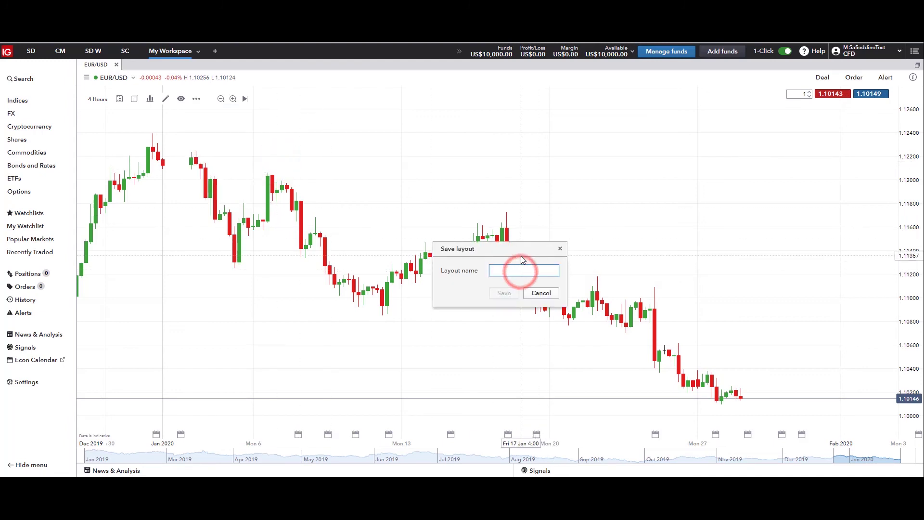
type("S")
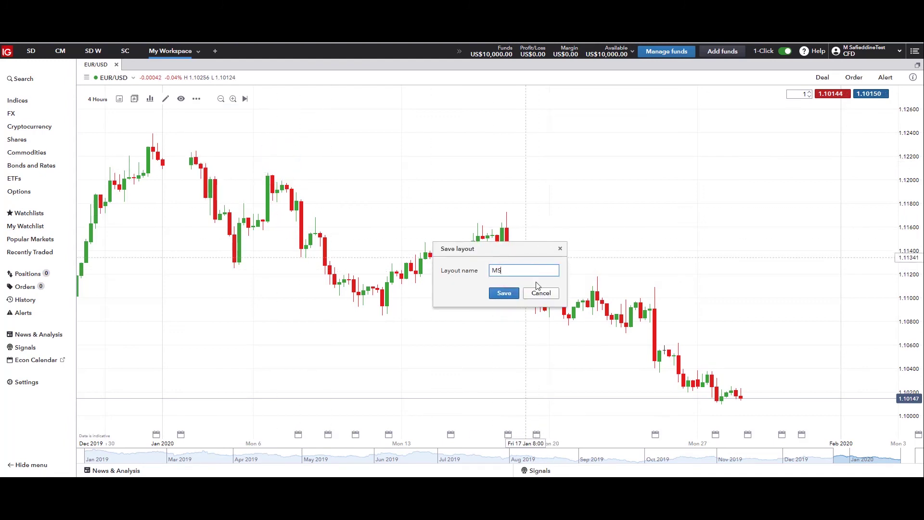
left_click(505, 291)
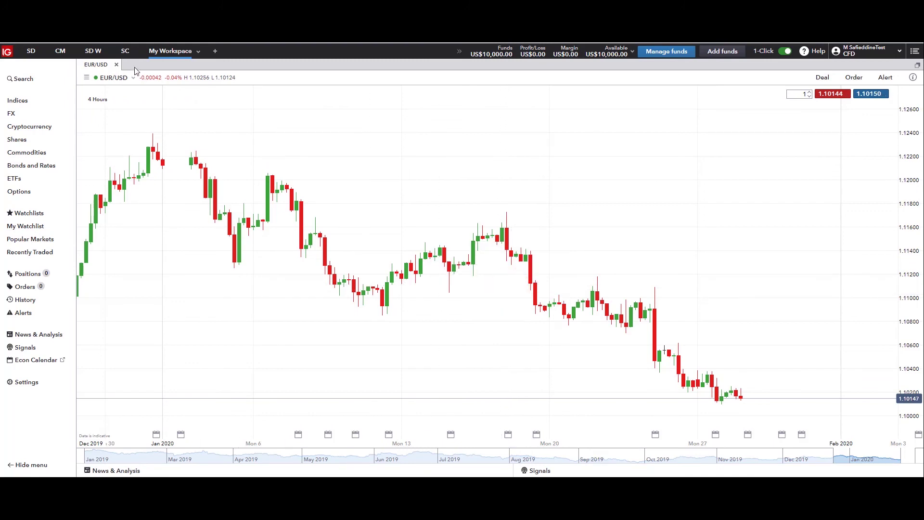
- Search for tesla, open the Tesla Motors Inc (All Sessions) chart and set its timeframe to Monthly
left_click(24, 84)
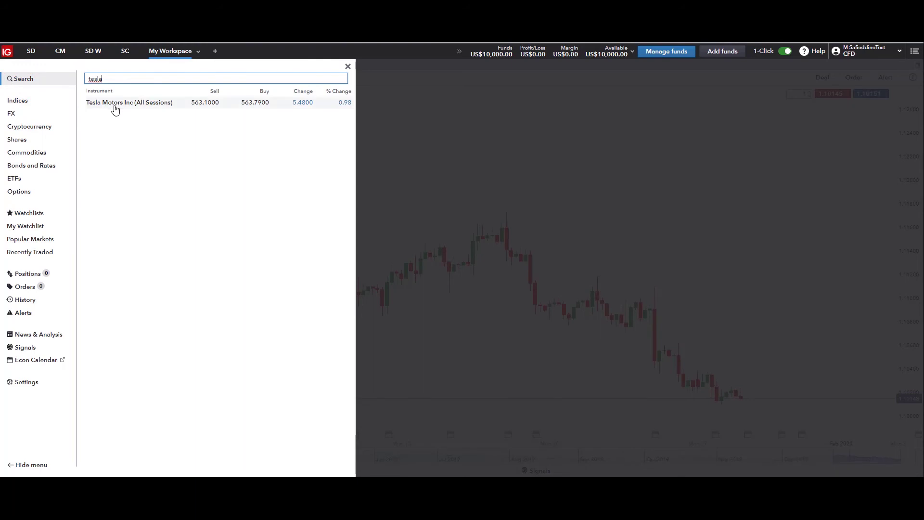
left_click(114, 103)
left_click(819, 77)
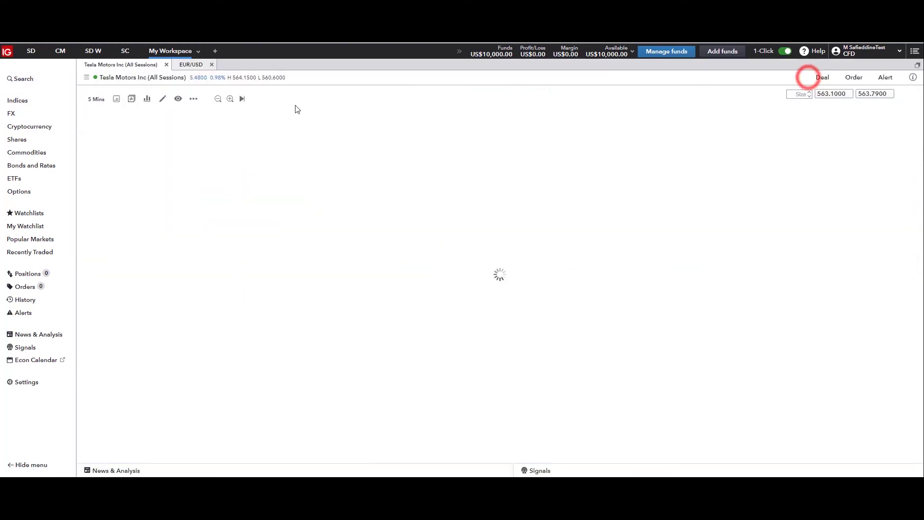
left_click(98, 99)
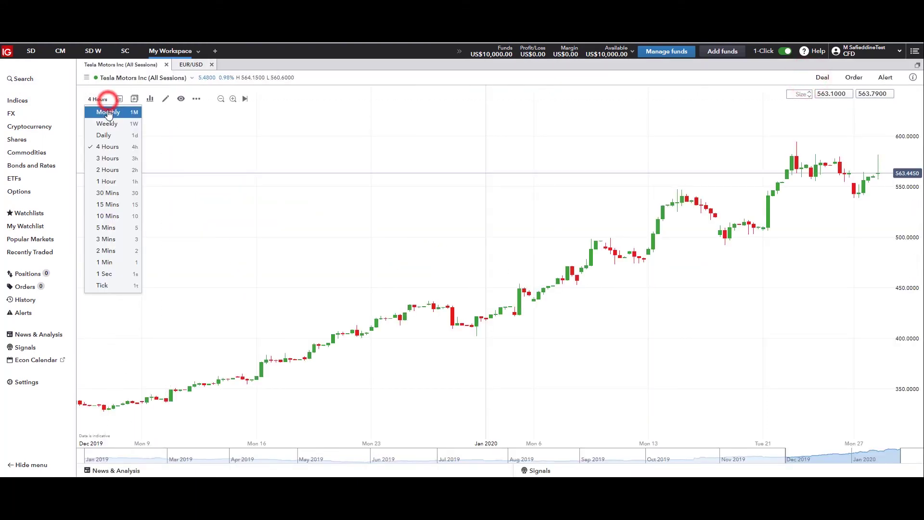
left_click(108, 114)
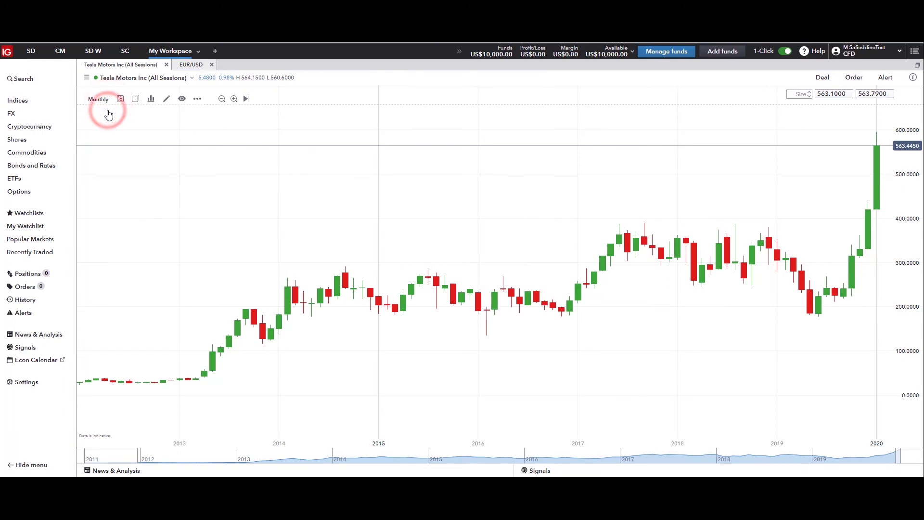
- Apply the saved MS layout to the Tesla Motors Inc chart
left_click(198, 99)
left_click(225, 163)
left_click(299, 177)
left_click(443, 277)
left_click(500, 299)
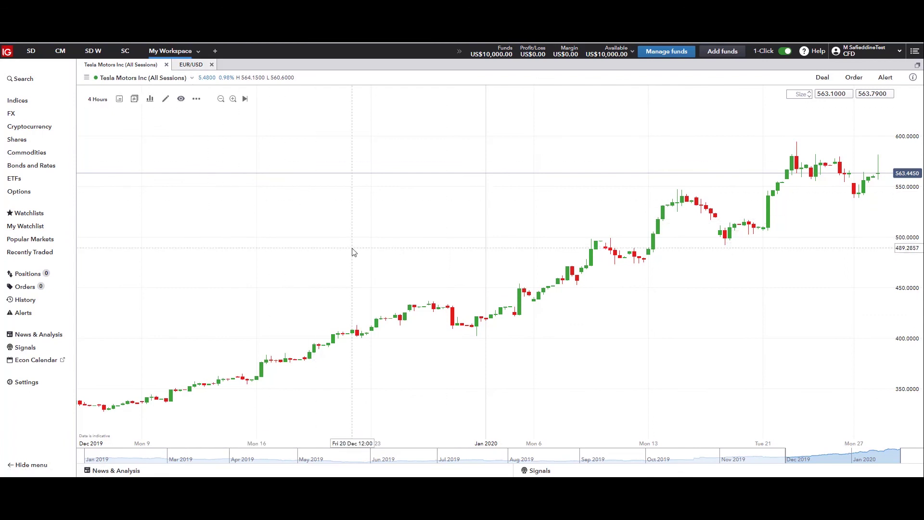
- Return to the EUR/USD chart and close the Tesla Motors Inc chart
left_click(192, 66)
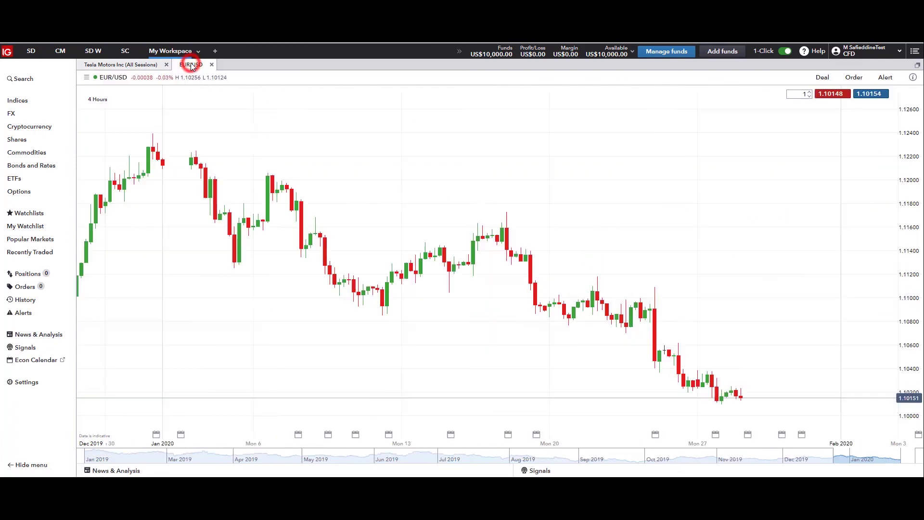
left_click(167, 65)
- View the candlestick colour choices for the rising body, falling body and falling line in the EUR/USD chart's style settings, and close them without changes
left_click(197, 99)
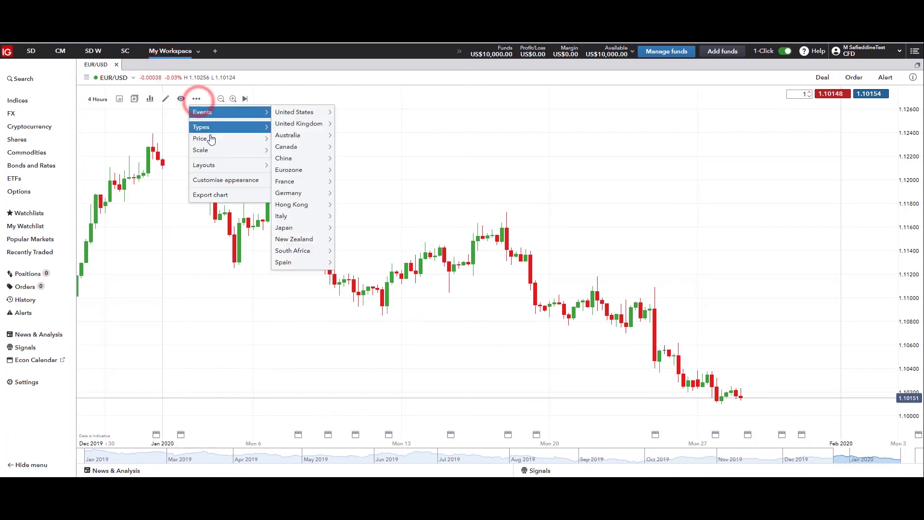
left_click(216, 179)
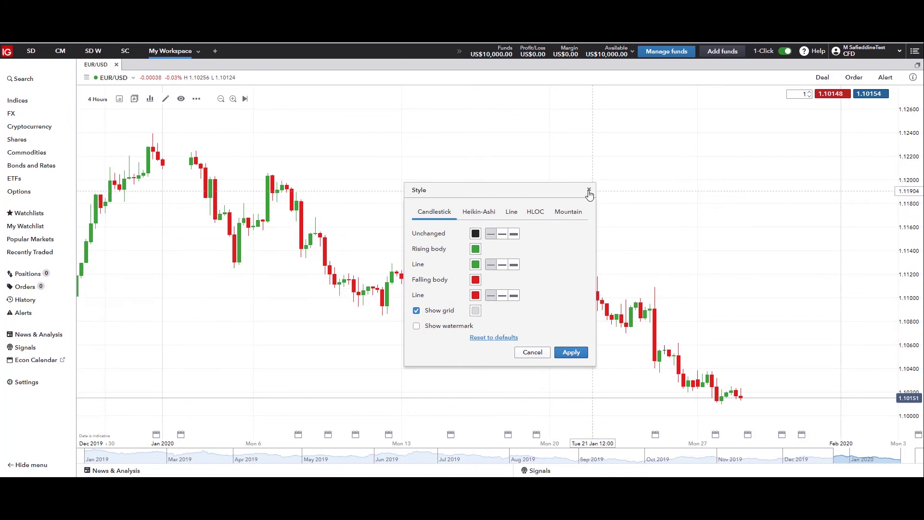
left_click(475, 248)
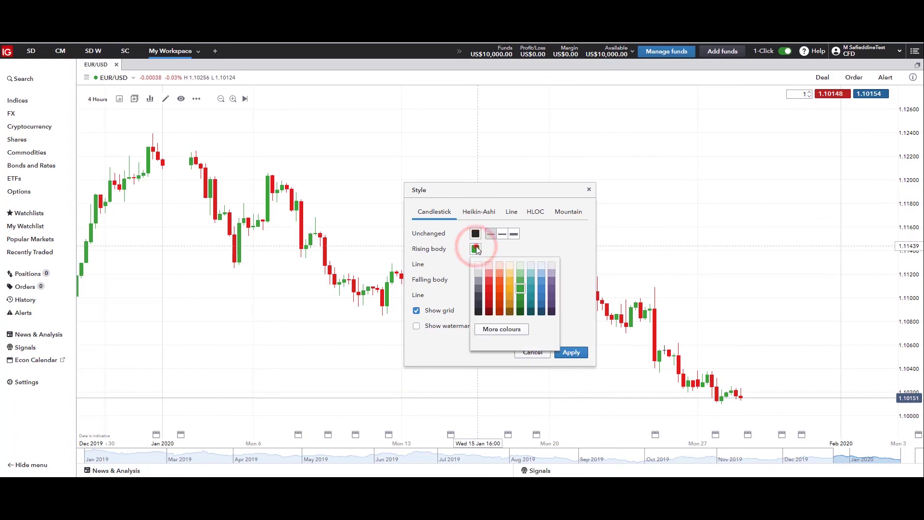
left_click(476, 246)
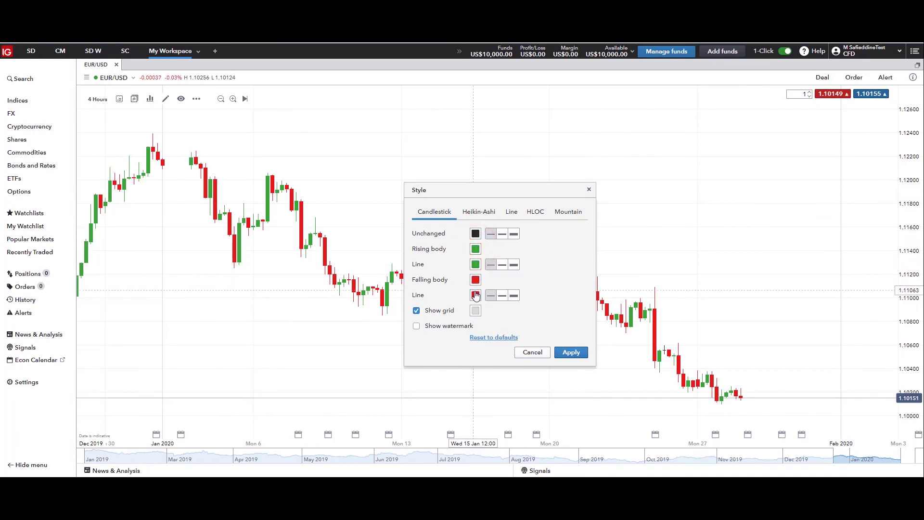
left_click(476, 283)
left_click(476, 283)
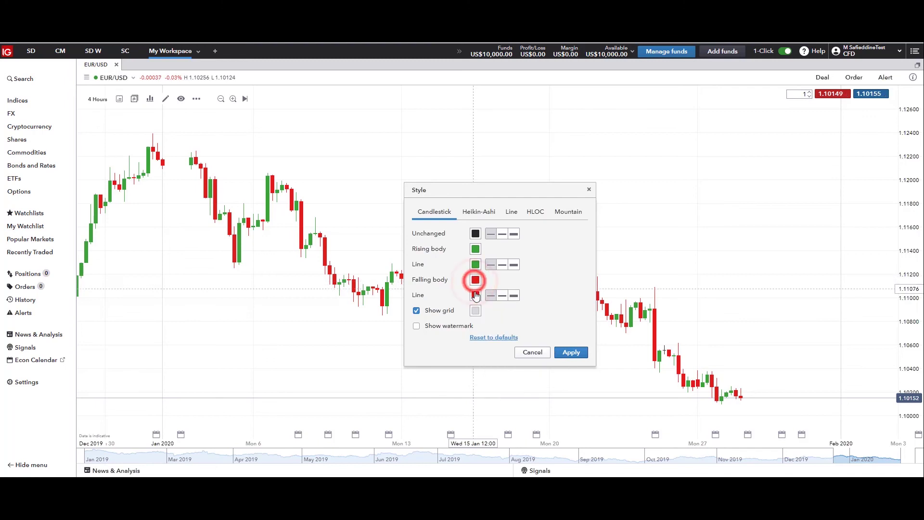
left_click(475, 295)
left_click(476, 295)
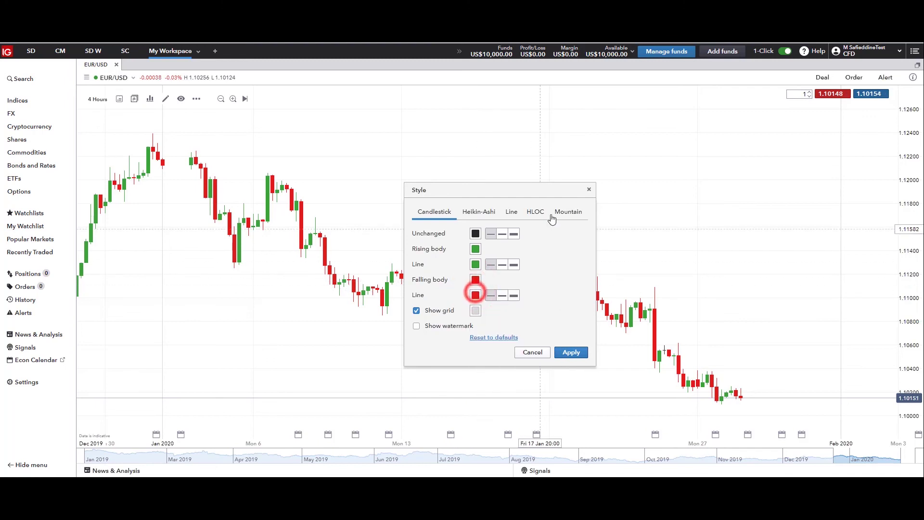
left_click(586, 189)
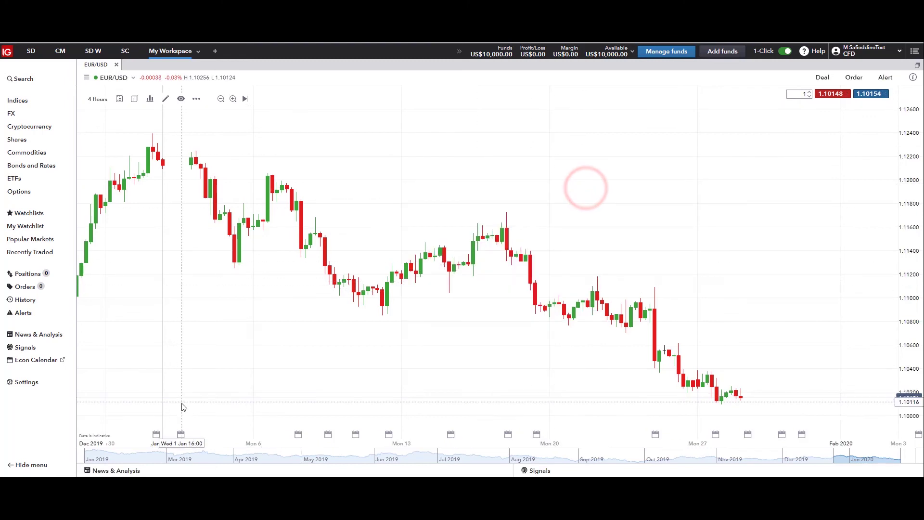
- Export the EUR/USD chart as a PNG image, open the downloaded file to check it, and close the viewer
left_click(198, 99)
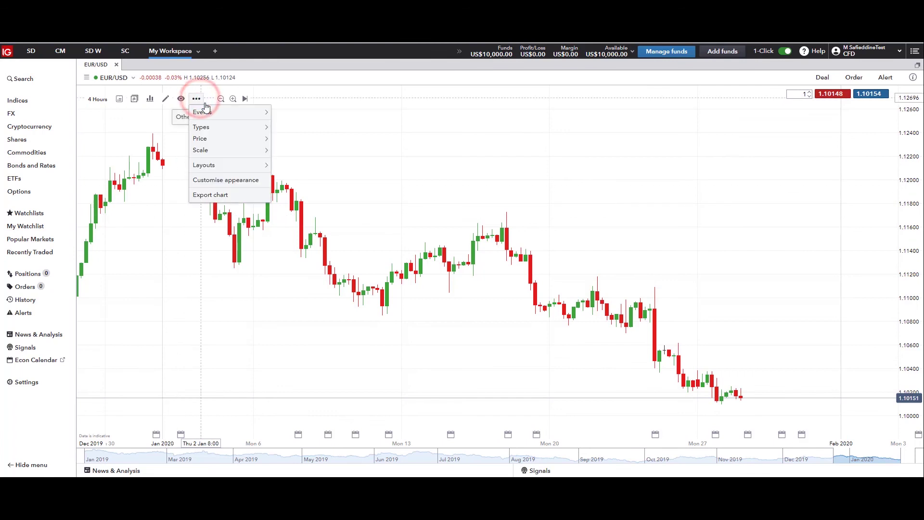
left_click(226, 195)
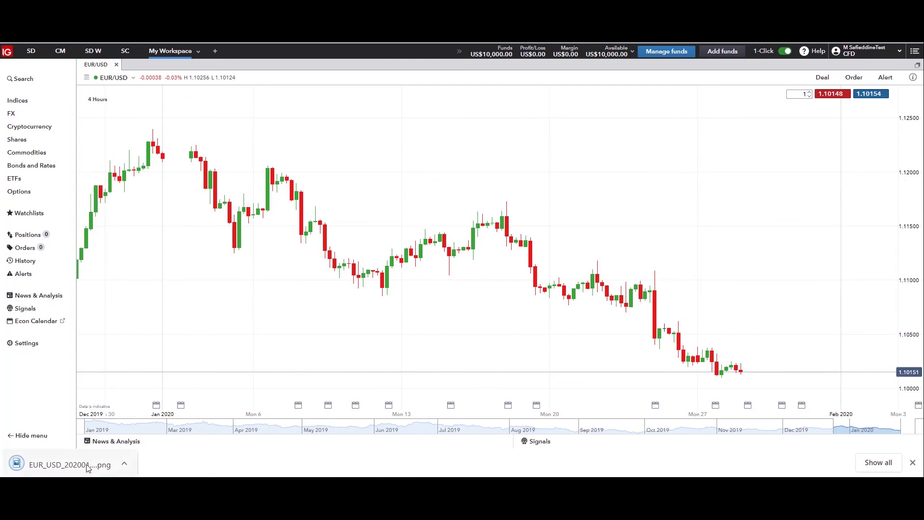
left_click(87, 467)
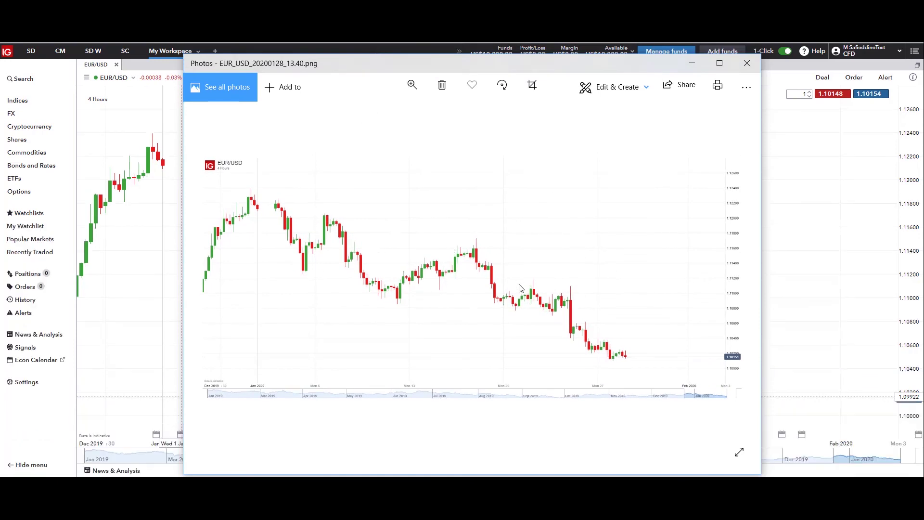
left_click(747, 63)
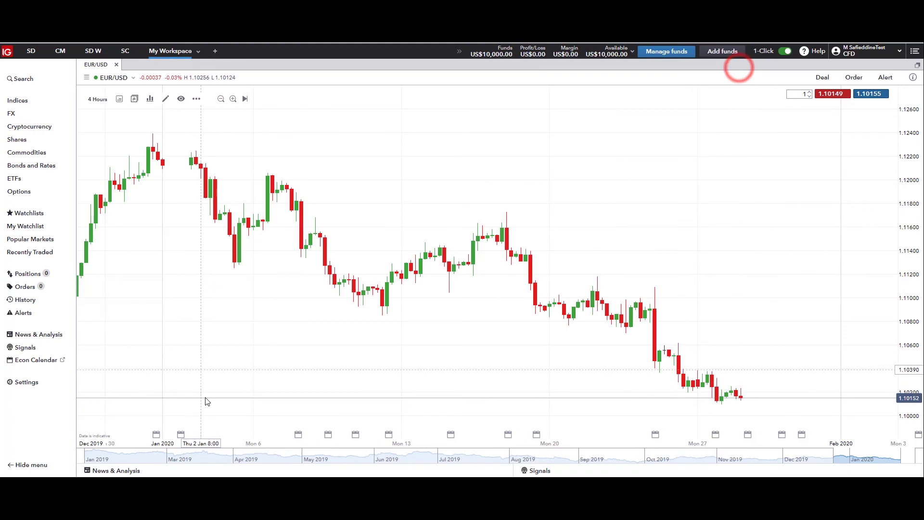
- Add the Moving Average indicator to the EUR/USD chart
left_click(165, 99)
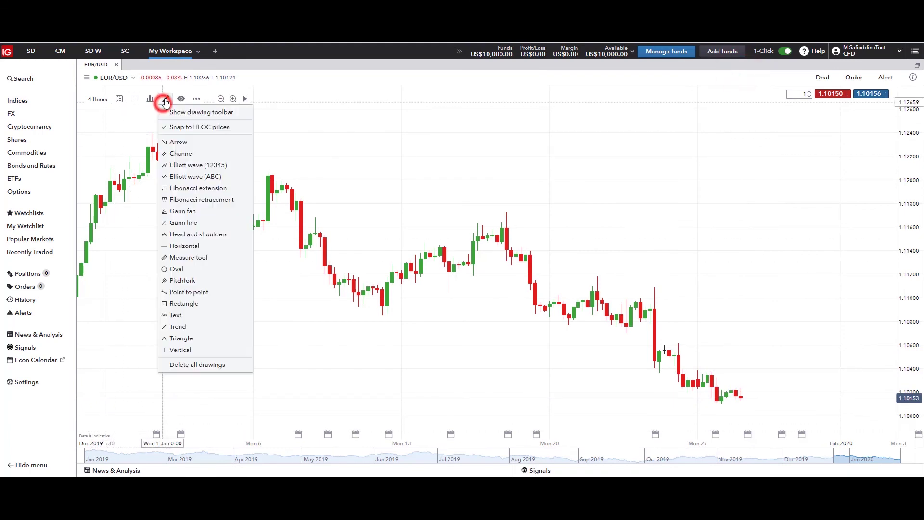
left_click(149, 99)
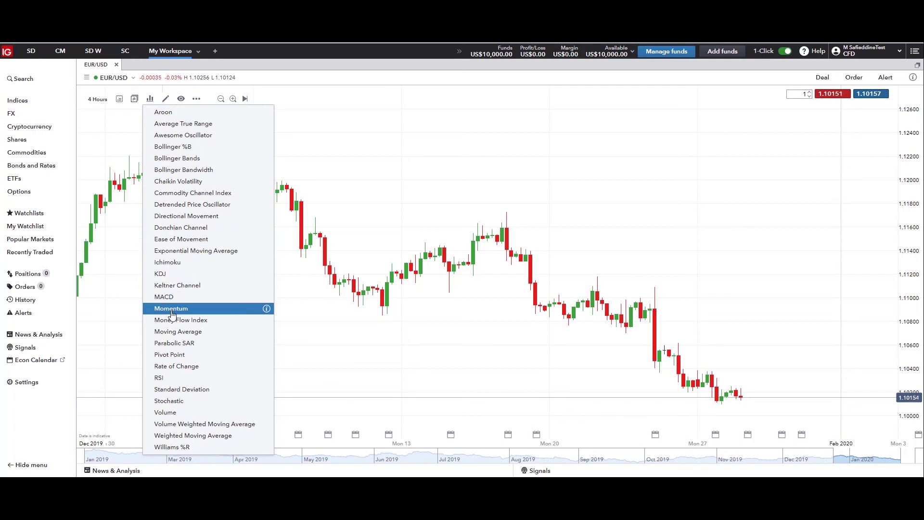
left_click(174, 331)
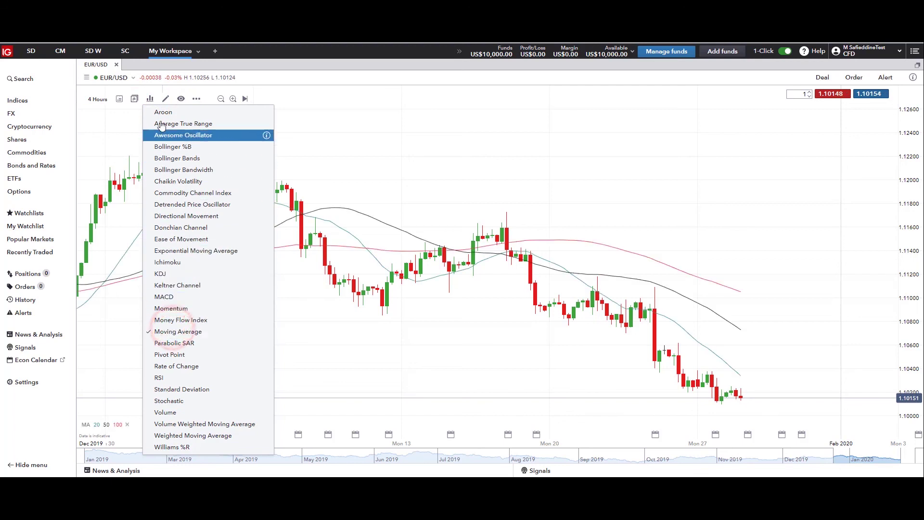
- Draw a falling channel around the late January candles, its upper line running from about 1.117 down to about 1.102
left_click(164, 98)
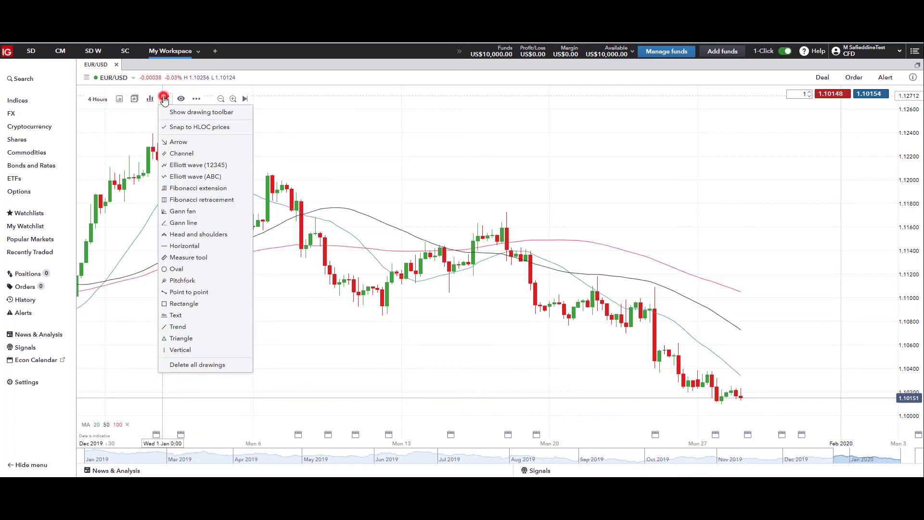
left_click(176, 152)
left_click(521, 217)
left_click(776, 390)
left_click(721, 423)
left_click_drag(708, 319, 672, 275)
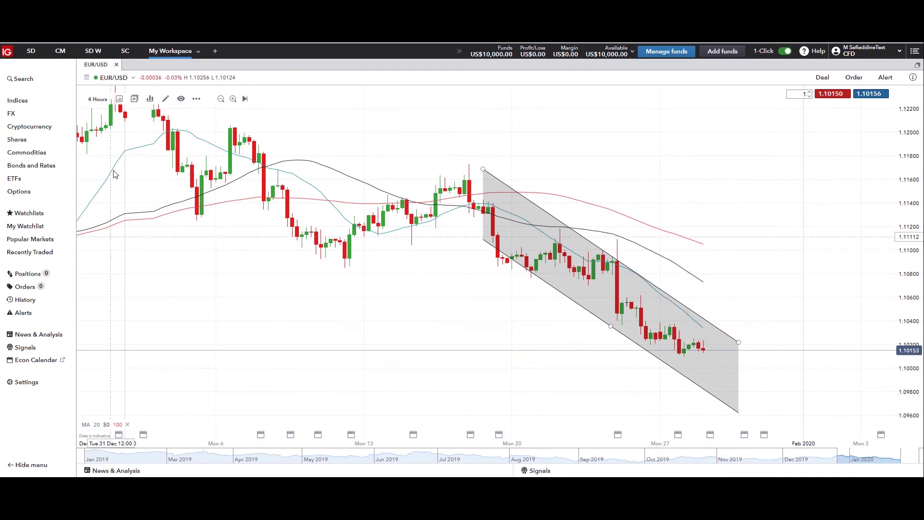
- Export the EUR/USD chart with its moving averages and channel as an image, view the downloaded file and close it
left_click(201, 99)
left_click(219, 195)
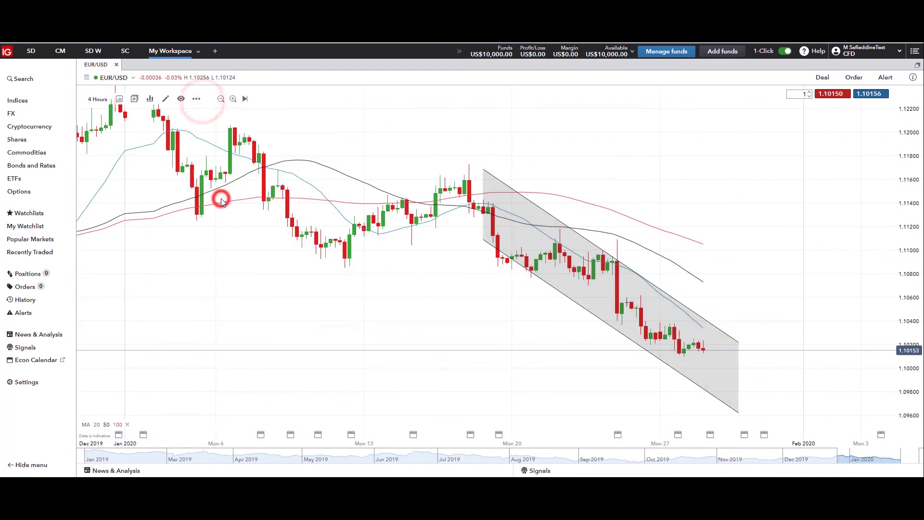
left_click(68, 461)
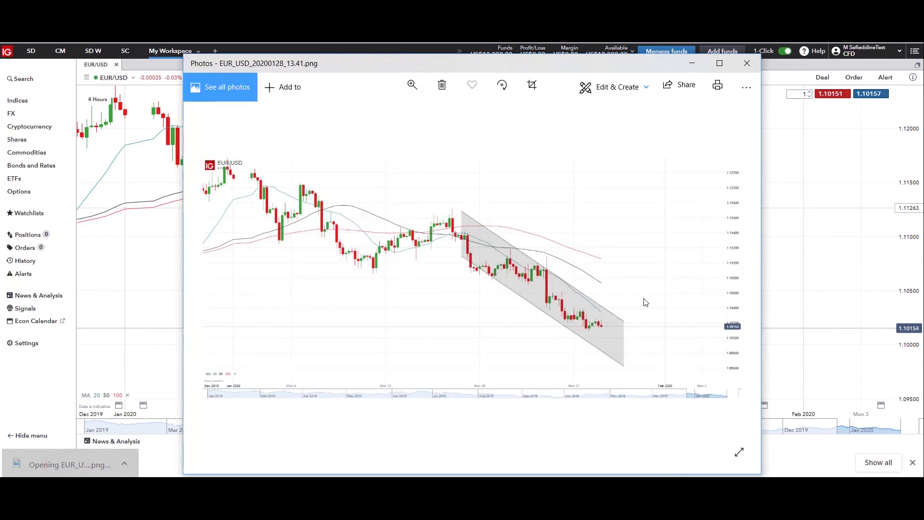
left_click(741, 63)
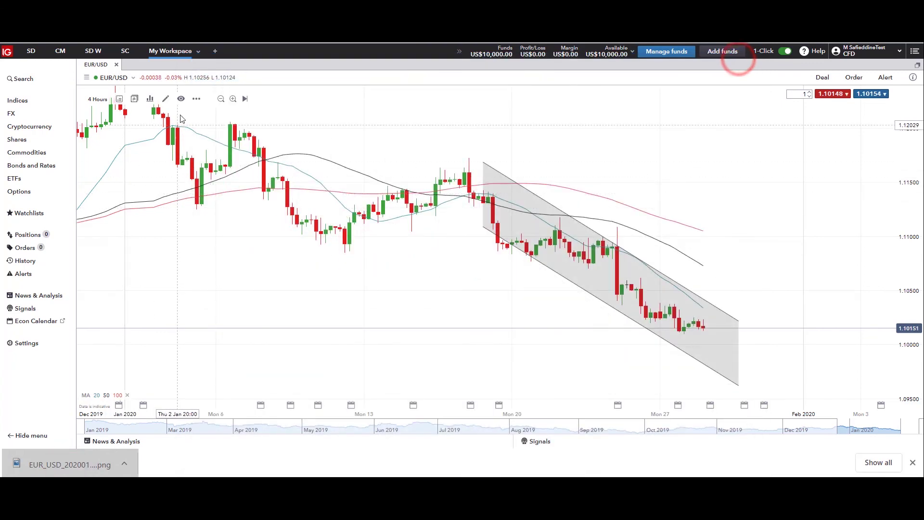
- Hide the indicators and drawings on the EUR/USD chart
left_click(181, 99)
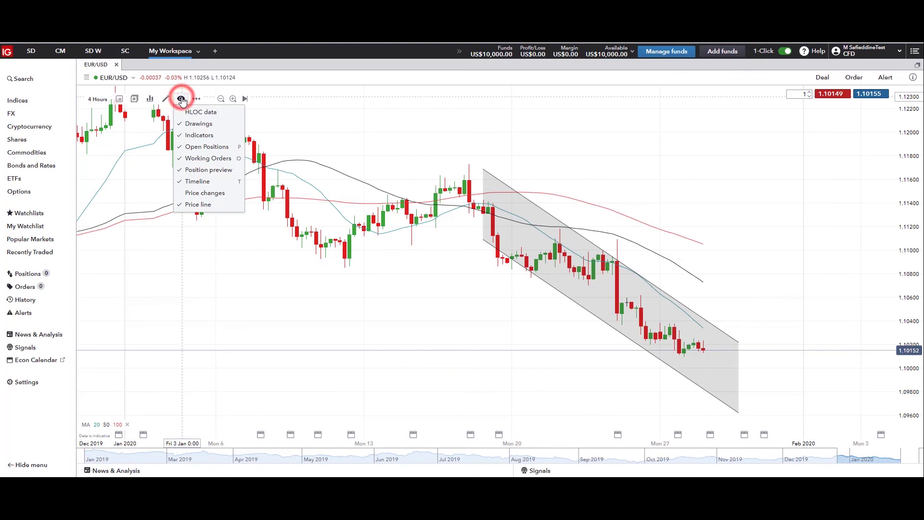
left_click(190, 136)
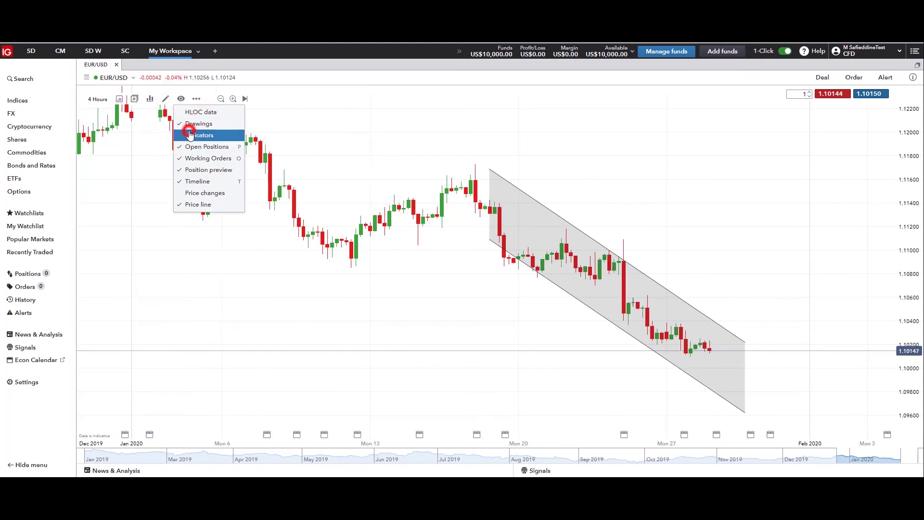
left_click(191, 127)
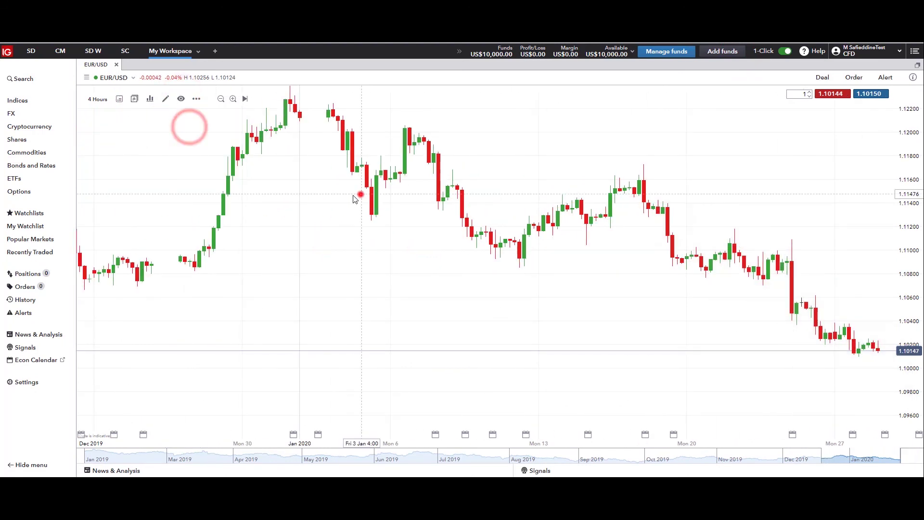
left_click_drag(396, 191, 361, 192)
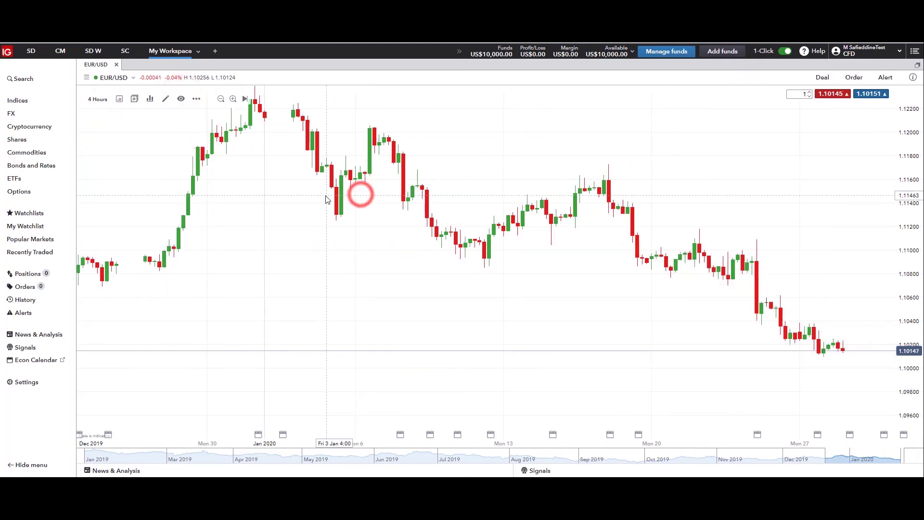
- Show the indicators and drawings on the EUR/USD chart again
left_click(192, 101)
left_click(181, 99)
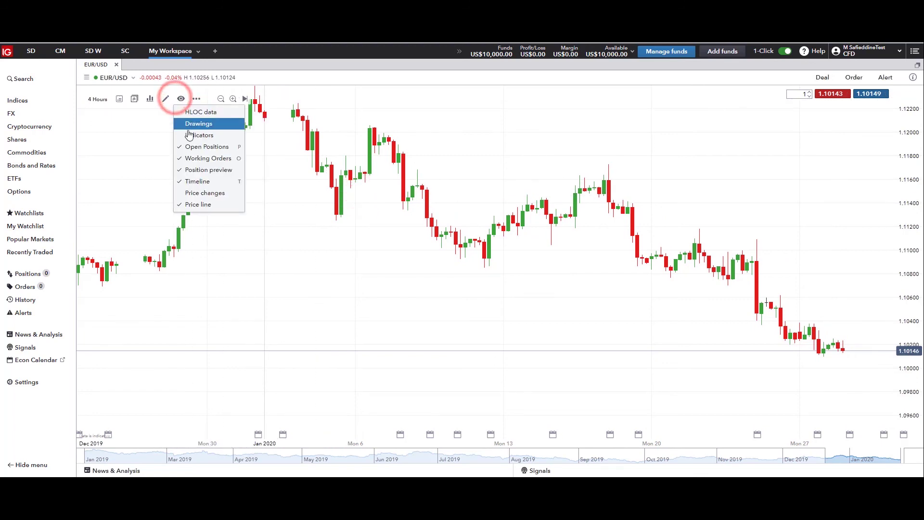
left_click(189, 135)
left_click(181, 100)
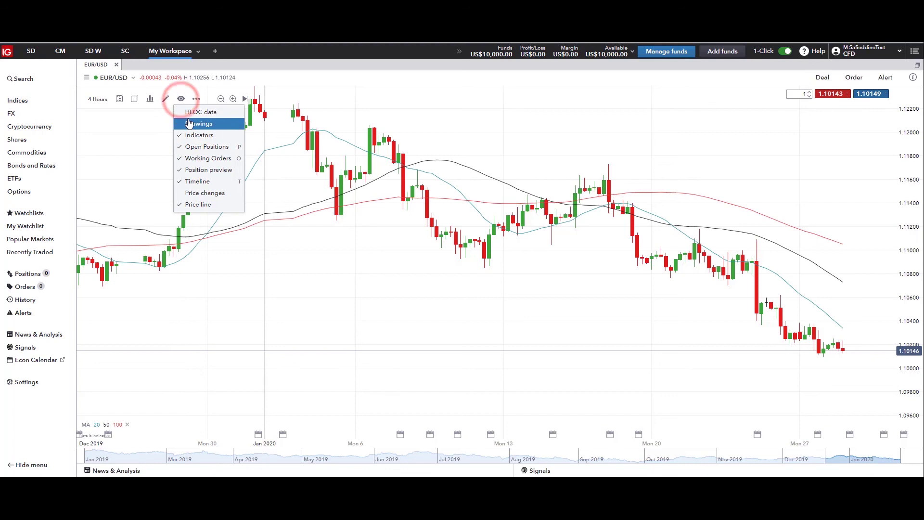
left_click(189, 124)
left_click(356, 302)
left_click_drag(356, 303, 346, 310)
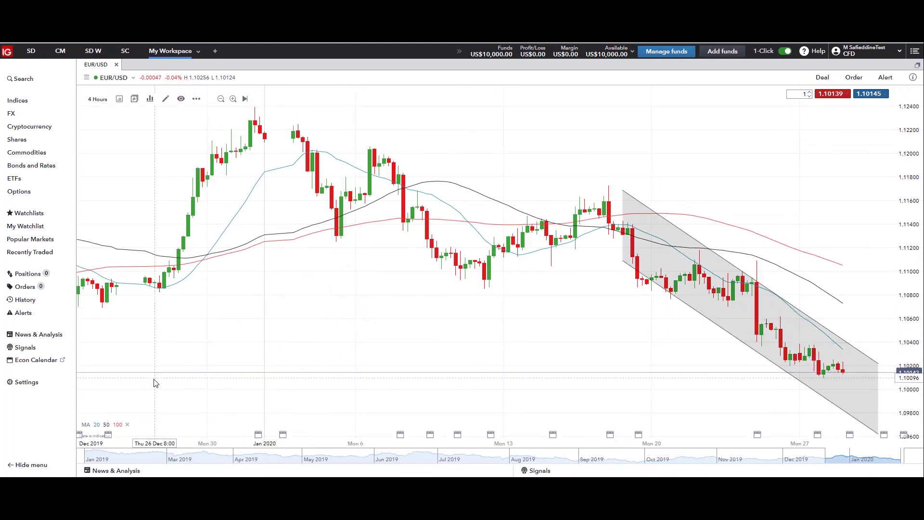
- Remove the Moving Average indicator, delete all drawings from the EUR/USD chart and dismiss the deletion notice
left_click(151, 100)
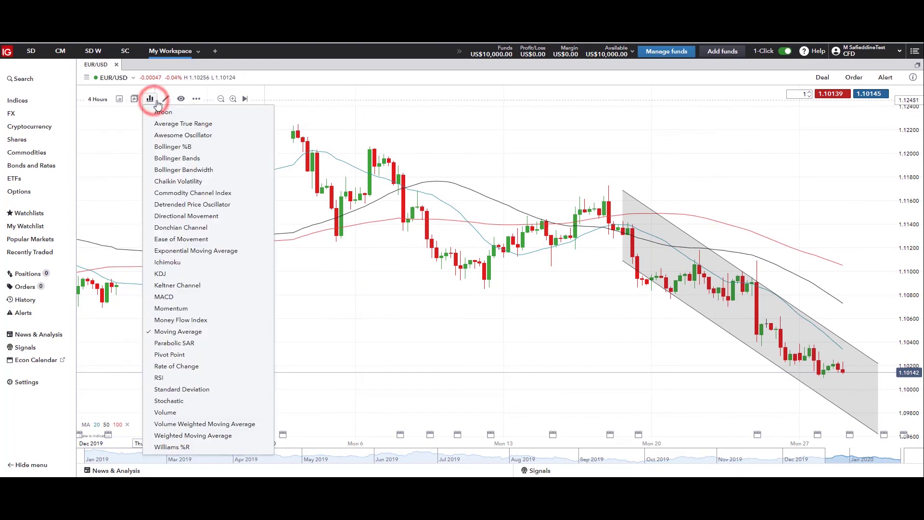
left_click(177, 332)
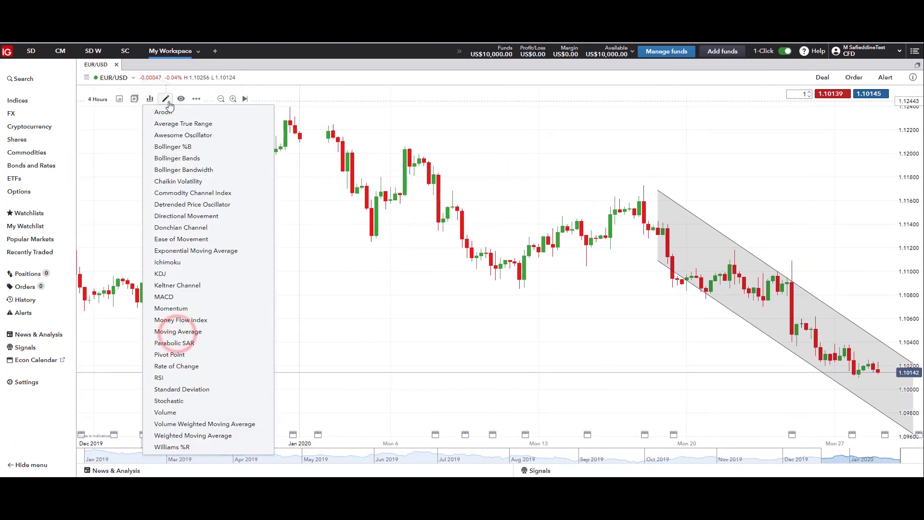
left_click(167, 99)
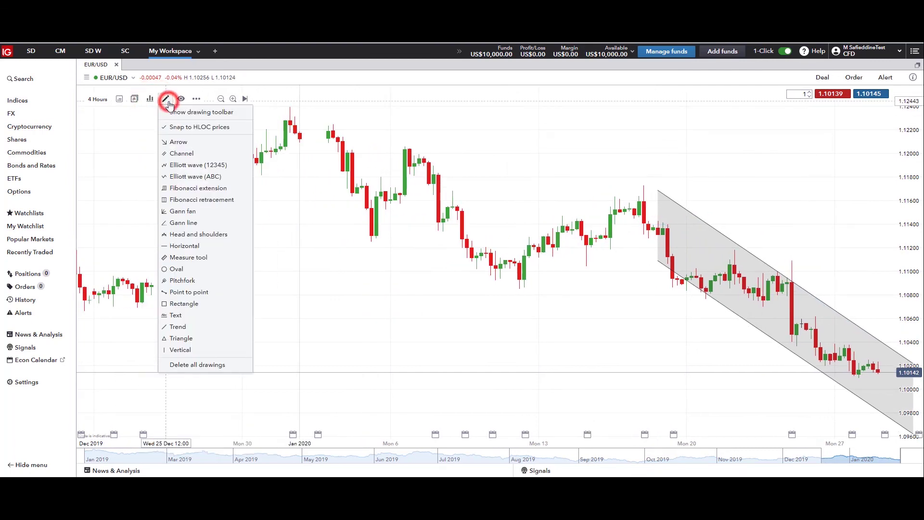
left_click(214, 365)
left_click_drag(351, 288, 320, 289)
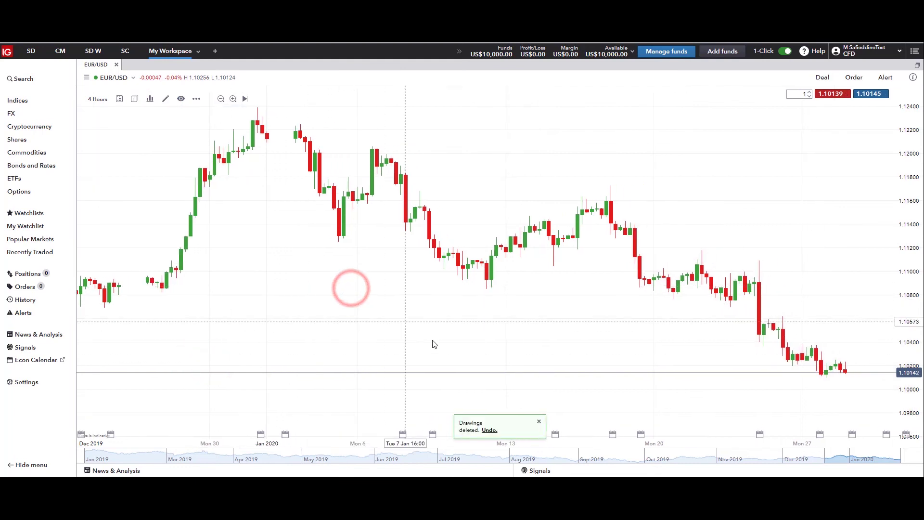
left_click(540, 423)
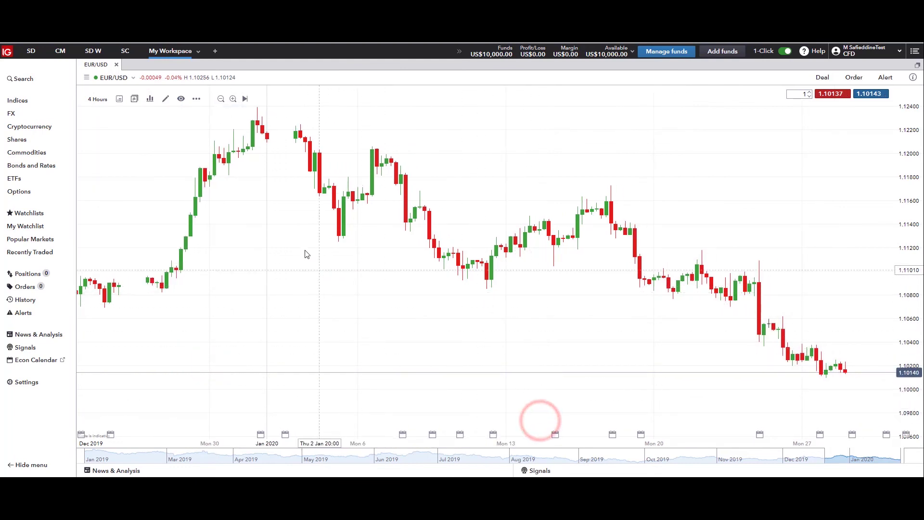
- Deselect all United States and Eurozone economic events so their markers no longer show on the EUR/USD chart
left_click(199, 99)
mouse_move(226, 112)
left_click(277, 110)
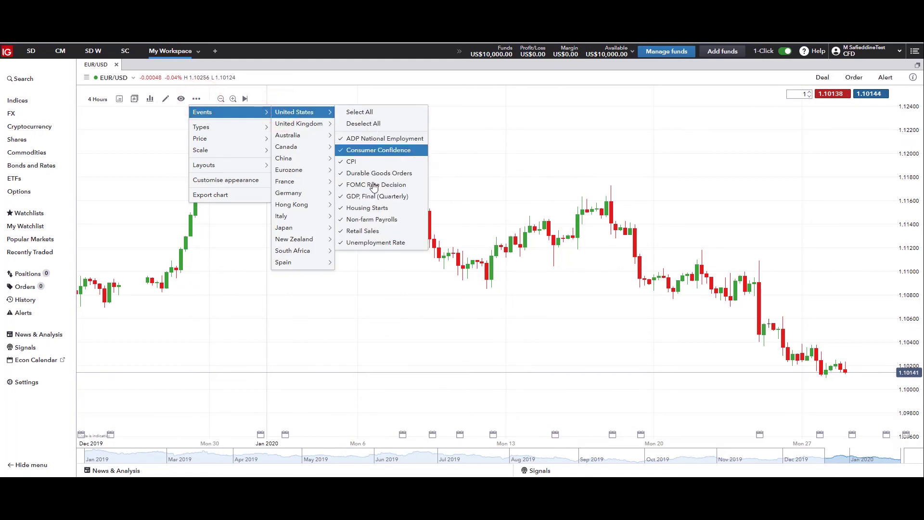
left_click(368, 126)
mouse_move(298, 169)
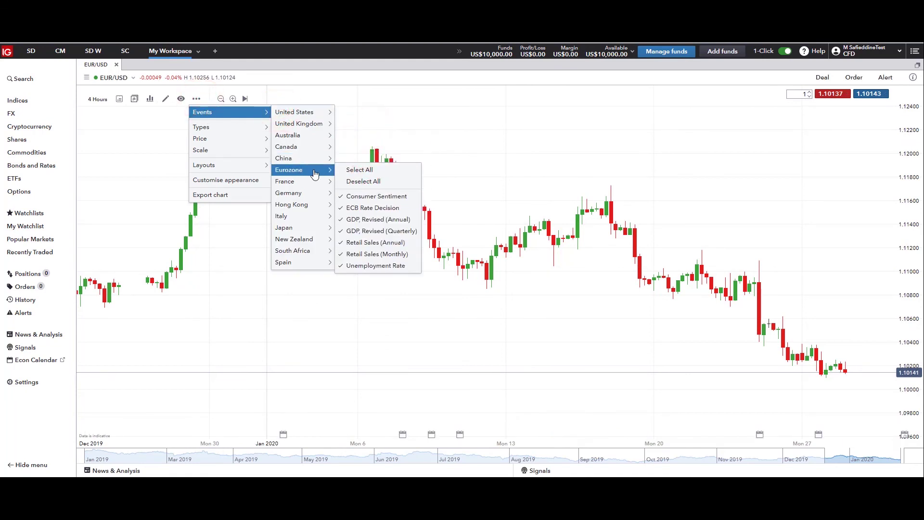
left_click(350, 182)
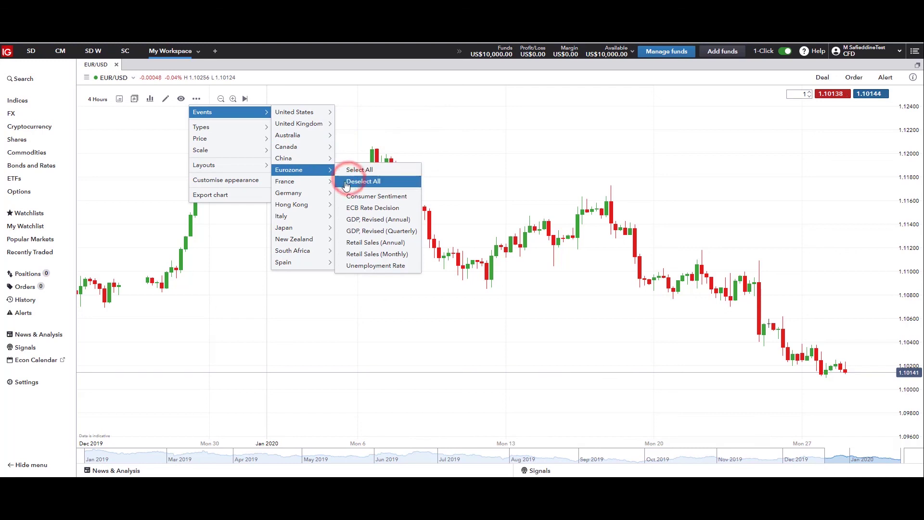
left_click(178, 380)
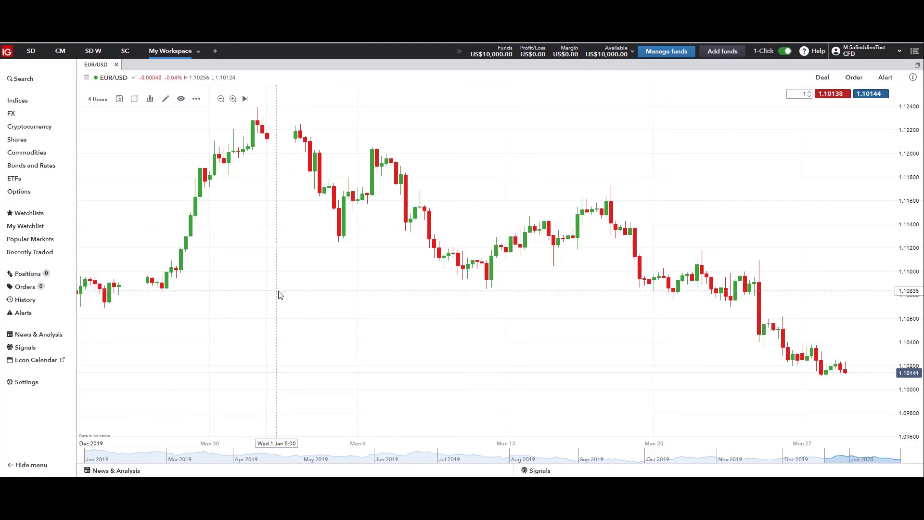
left_click_drag(283, 295, 289, 294)
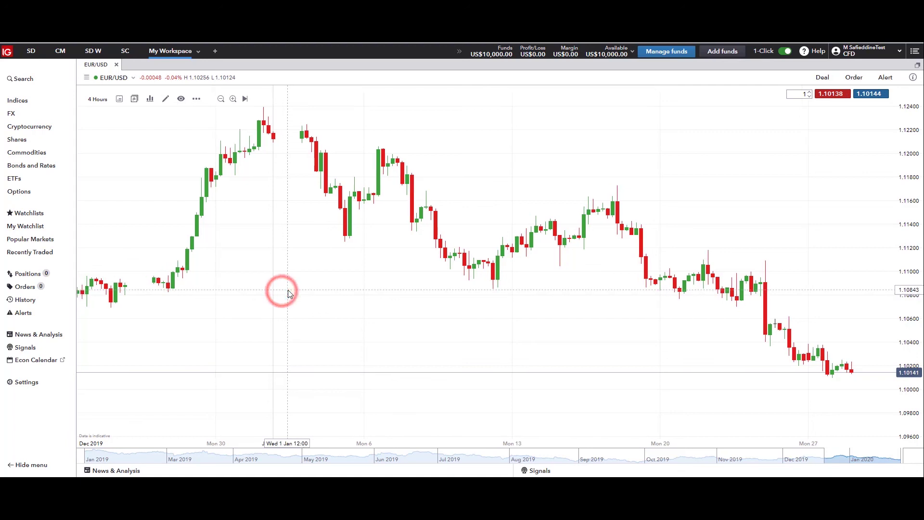